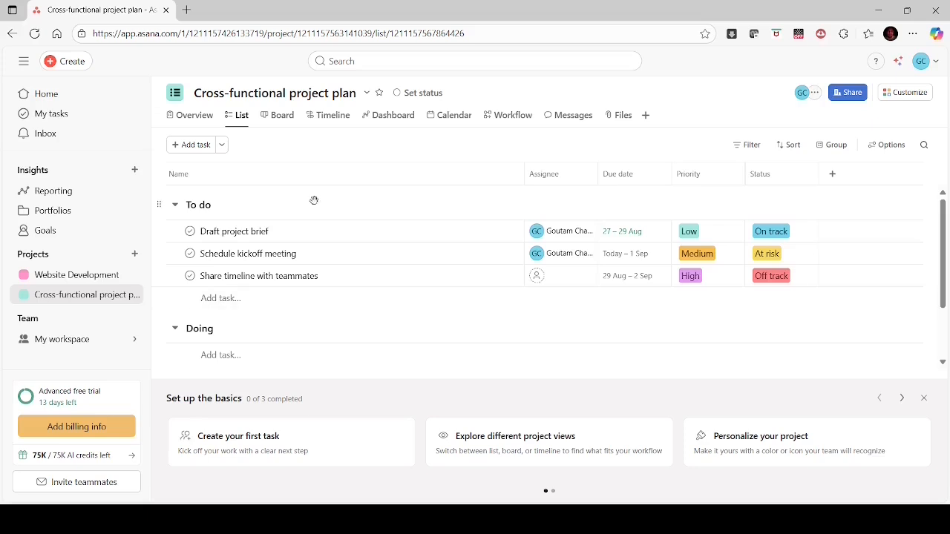
- Start a new project from the Sprint planning template in the IT category of the workflow gallery
{"action": "left_click", "coordinate": [66, 64]}
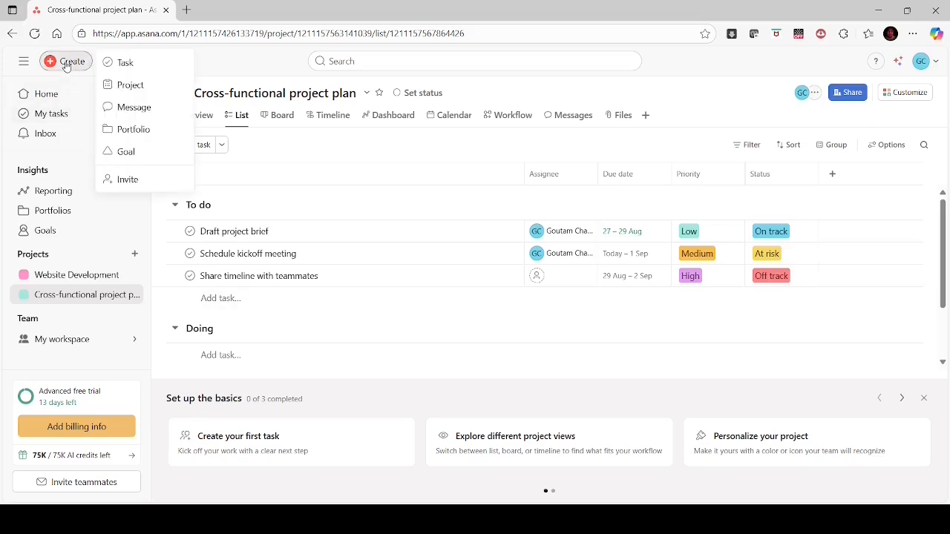
{"action": "left_click", "coordinate": [138, 93]}
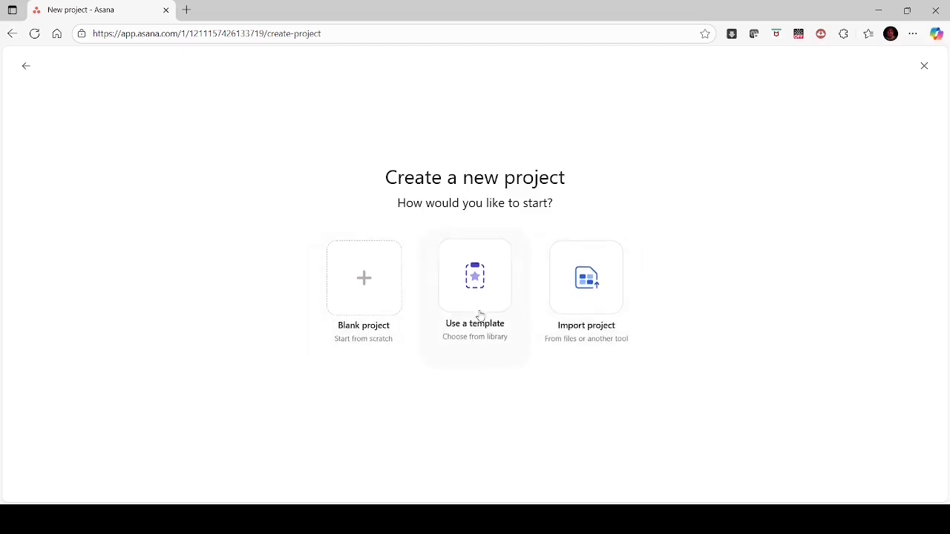
{"action": "left_click", "coordinate": [483, 301]}
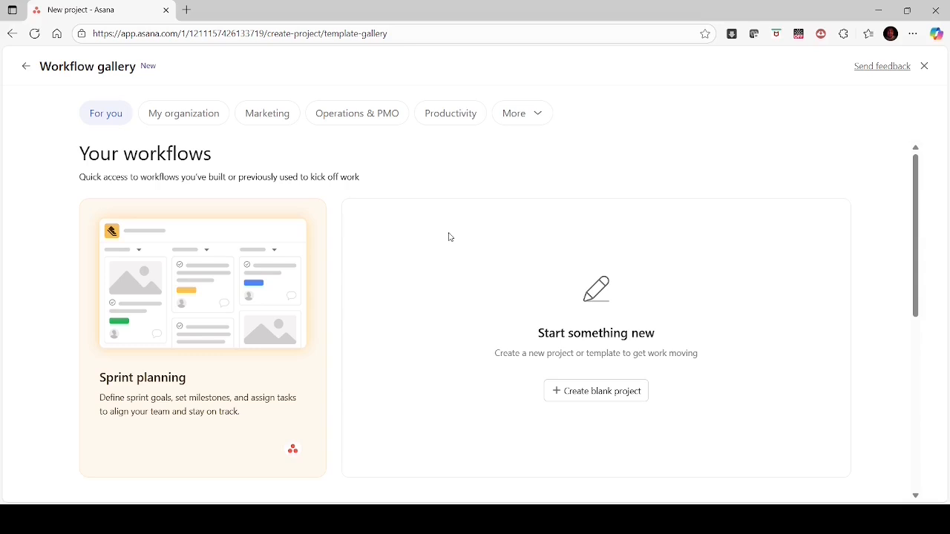
{"action": "left_click", "coordinate": [538, 112]}
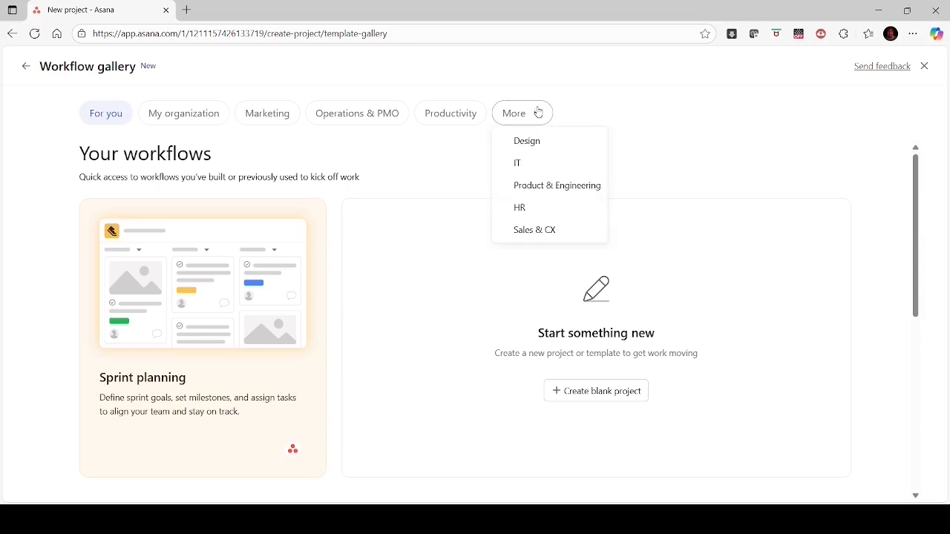
{"action": "left_click", "coordinate": [521, 164]}
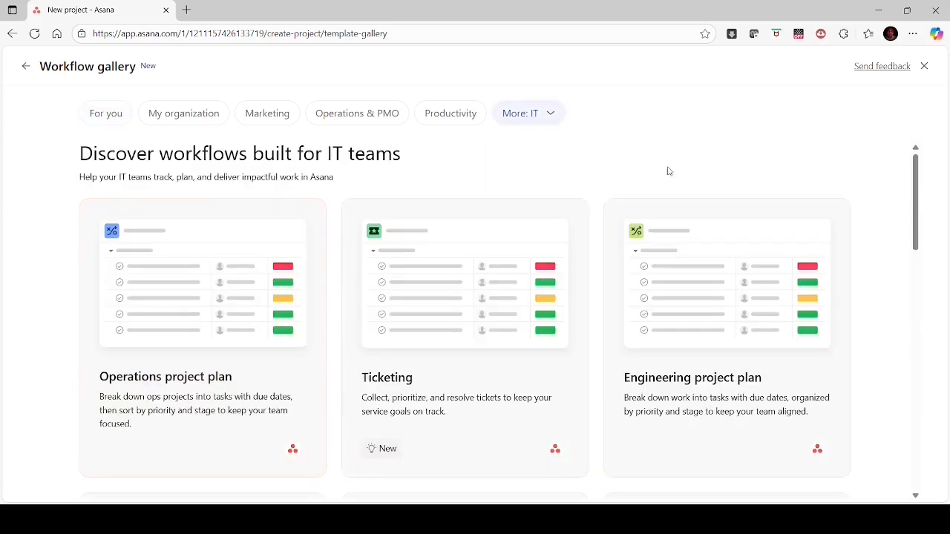
{"action": "left_click_drag", "start_coordinate": [915, 230], "coordinate": [883, 412]}
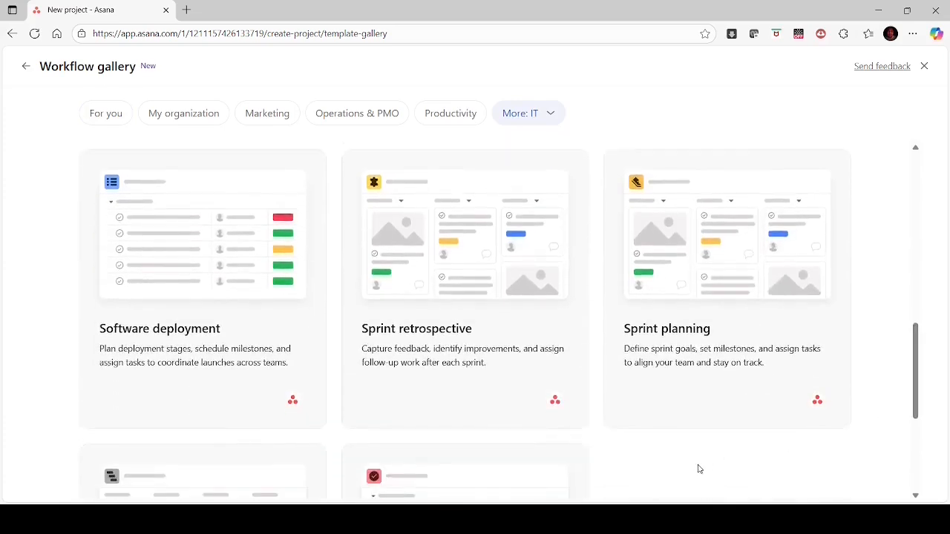
{"action": "left_click", "coordinate": [701, 282]}
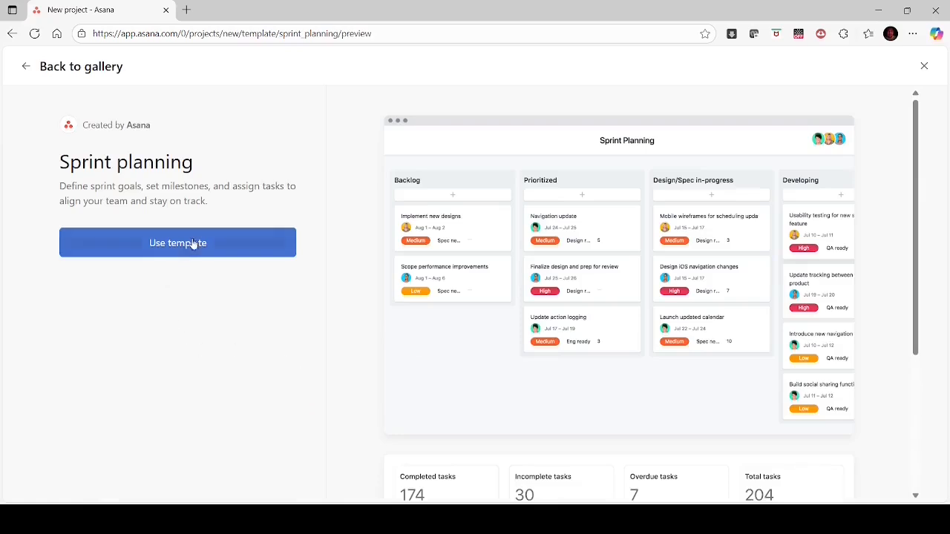
{"action": "left_click", "coordinate": [192, 243]}
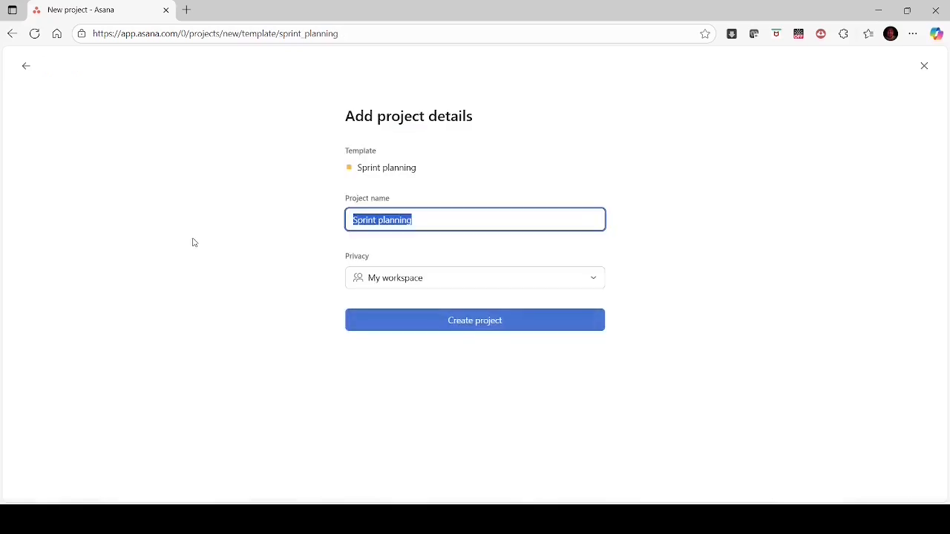
- Name the new project "E-Commerce Platform - product Development"
{"action": "left_click", "coordinate": [427, 223]}
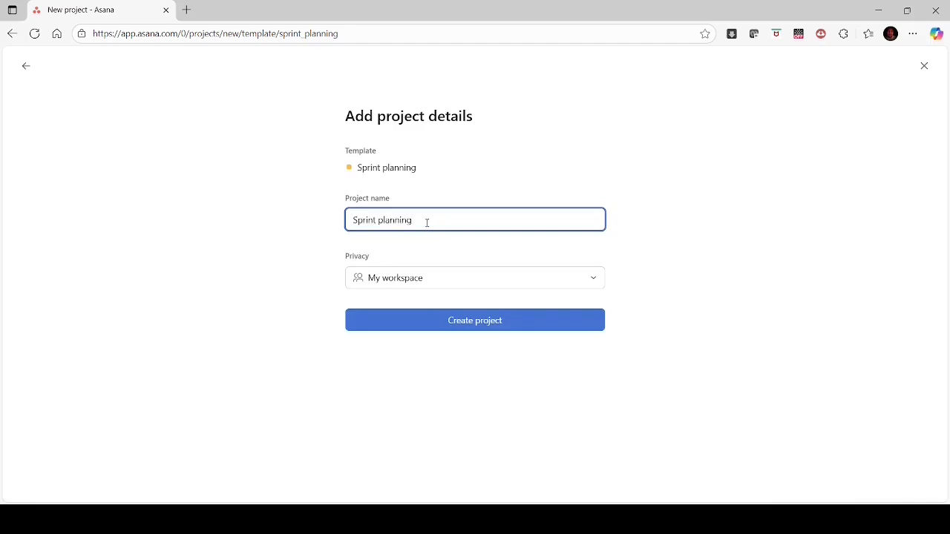
{"action": "key", "text": "BackSpace"}
{"action": "key", "text": "BackSpace"}
{"action": "key", "text": "BackSpace"}
{"action": "key", "text": "BackSpace"}
{"action": "key", "text": "BackSpace"}
{"action": "key", "text": "BackSpace"}
{"action": "key", "text": "BackSpace"}
{"action": "key", "text": "BackSpace"}
{"action": "key", "text": "BackSpace"}
{"action": "key", "text": "BackSpace"}
{"action": "key", "text": "BackSpace"}
{"action": "key", "text": "BackSpace"}
{"action": "key", "text": "BackSpace"}
{"action": "key", "text": "BackSpace"}
{"action": "key", "text": "BackSpace"}
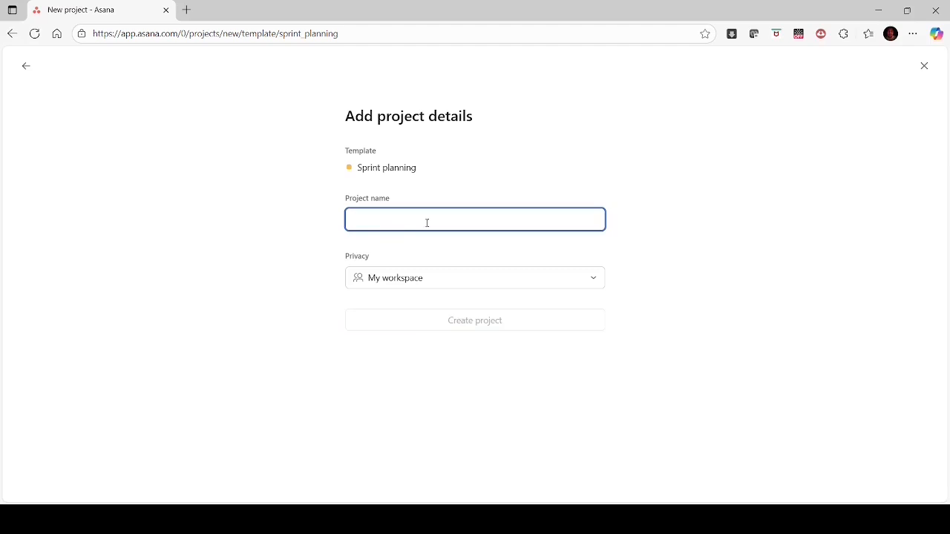
{"action": "type", "text": "E-Commerce Platform - product Development"}
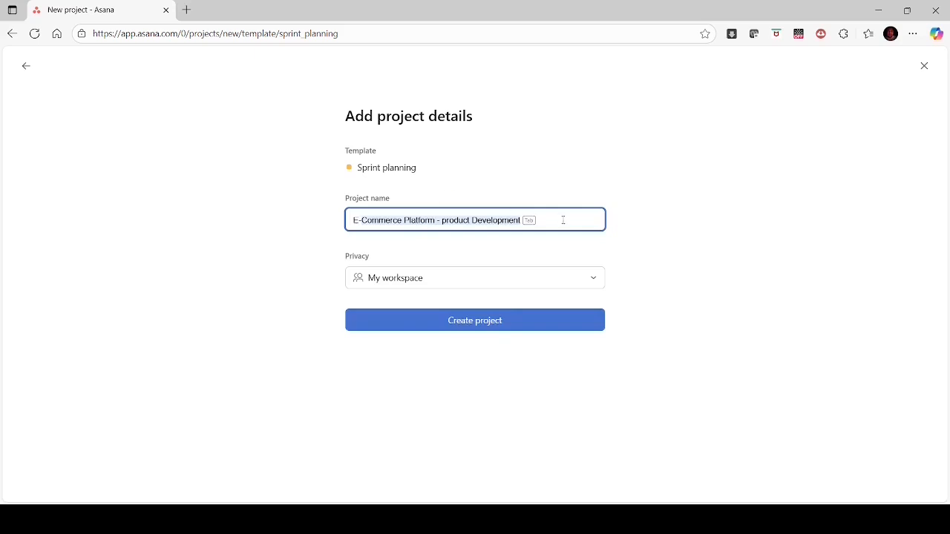
{"action": "type", "text": "E"}
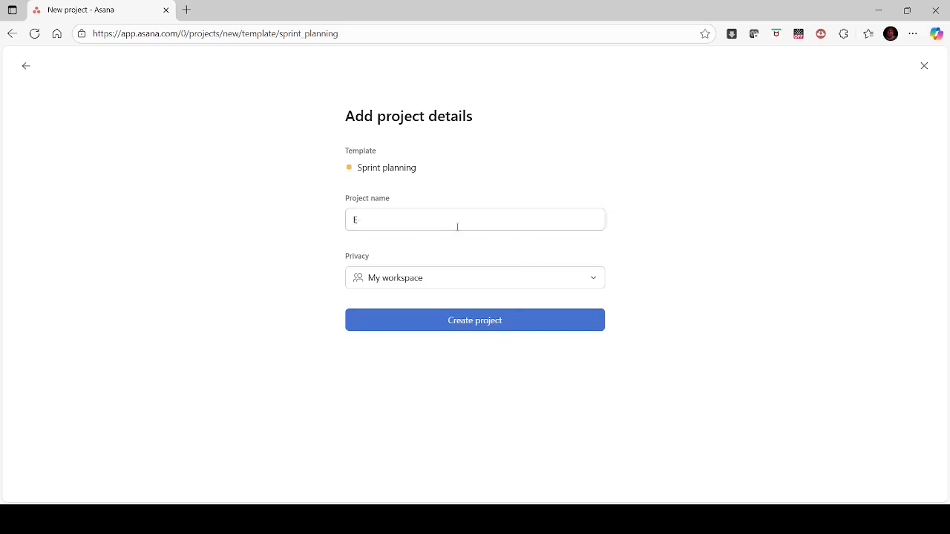
{"action": "key", "text": "Tab"}
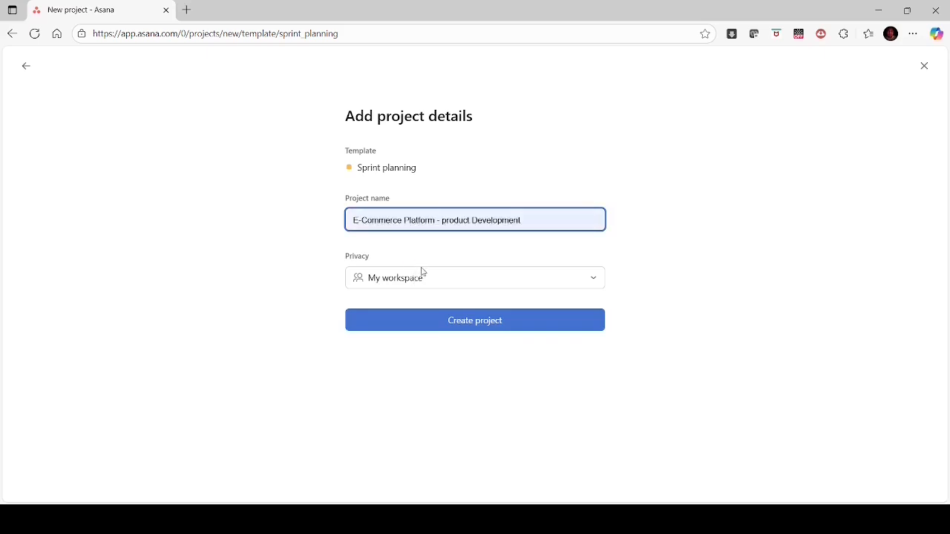
{"action": "left_click", "coordinate": [718, 286]}
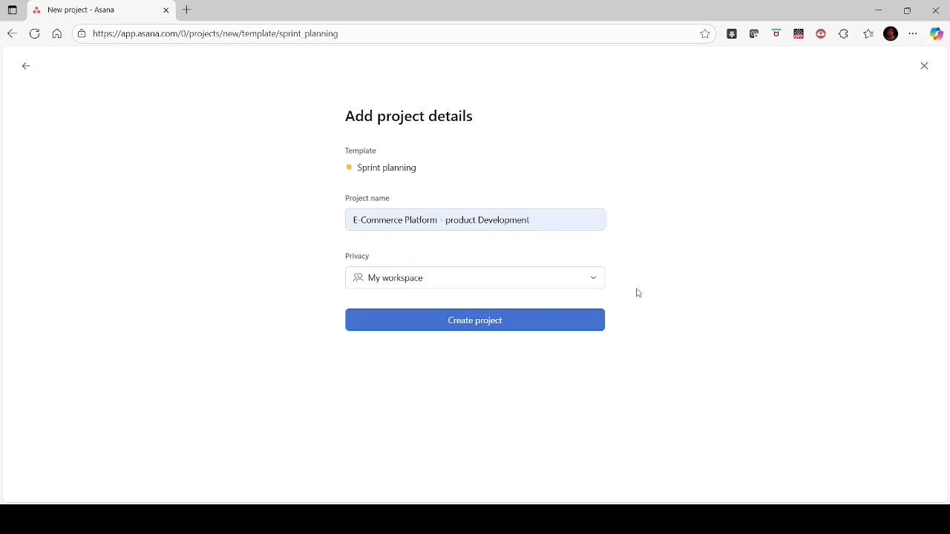
- Keep the project's privacy at My workspace and create the project
{"action": "left_click", "coordinate": [595, 279]}
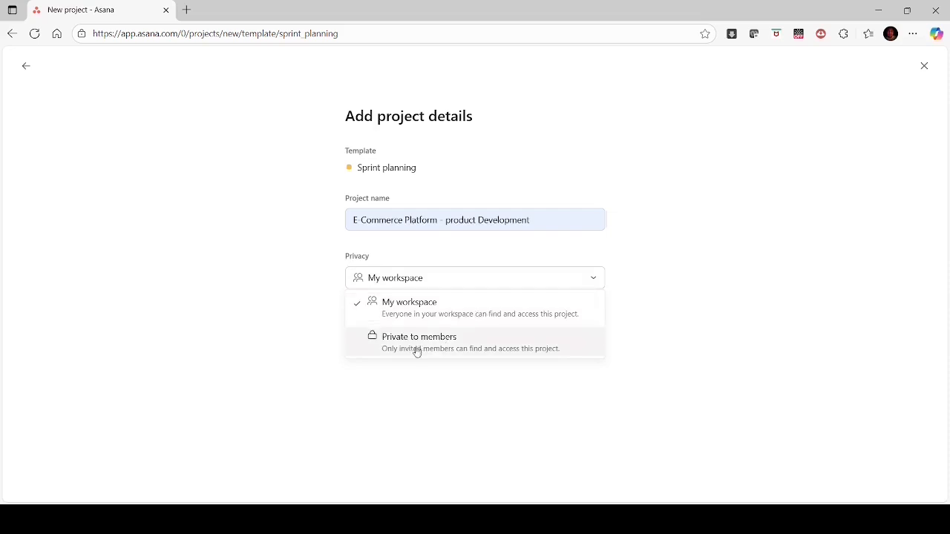
{"action": "left_click", "coordinate": [656, 326]}
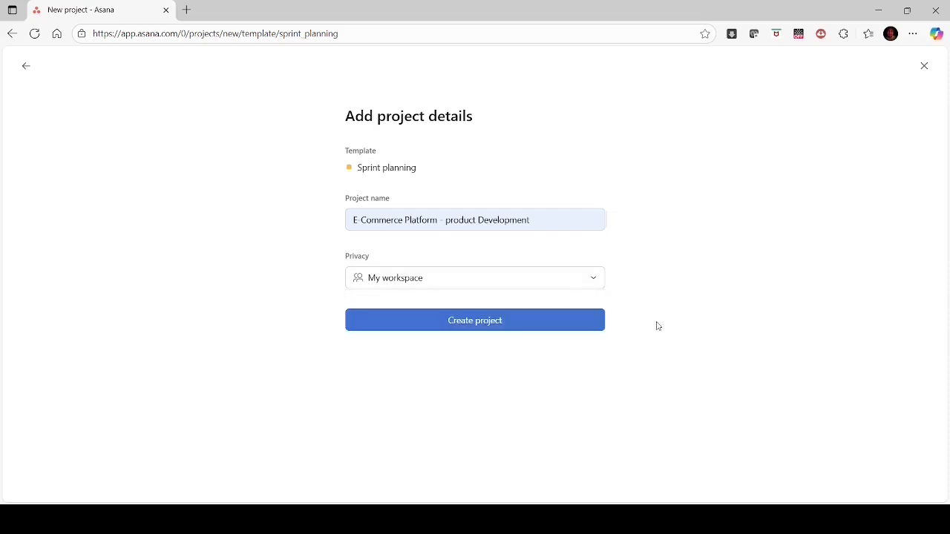
{"action": "left_click", "coordinate": [479, 325]}
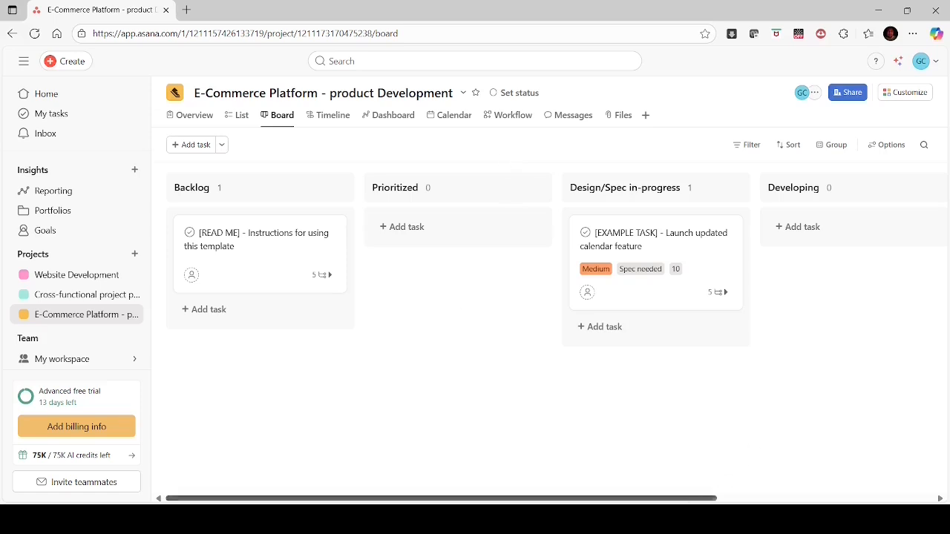
- Rename the Prioritized section of the board to "Sprint Backlog"
{"action": "left_click_drag", "start_coordinate": [699, 503], "coordinate": [592, 489]}
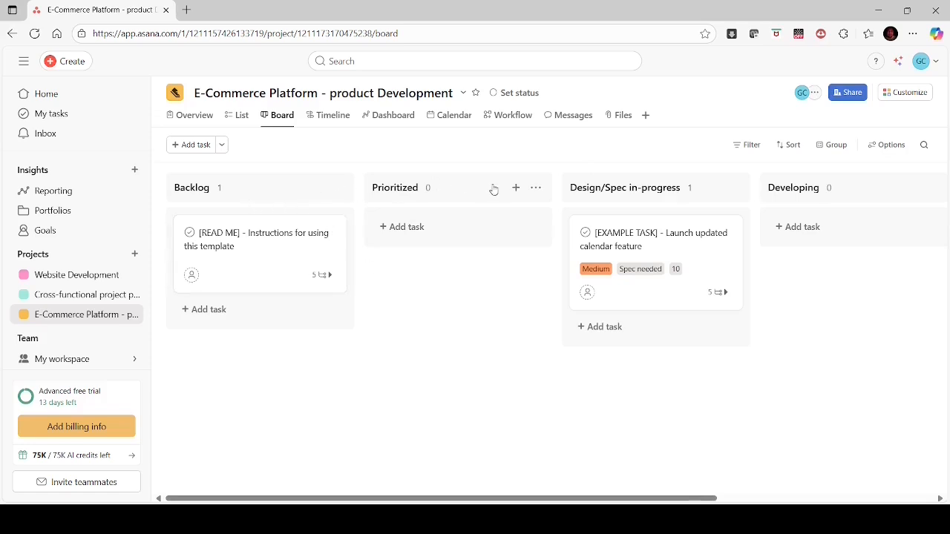
{"action": "left_click", "coordinate": [417, 190]}
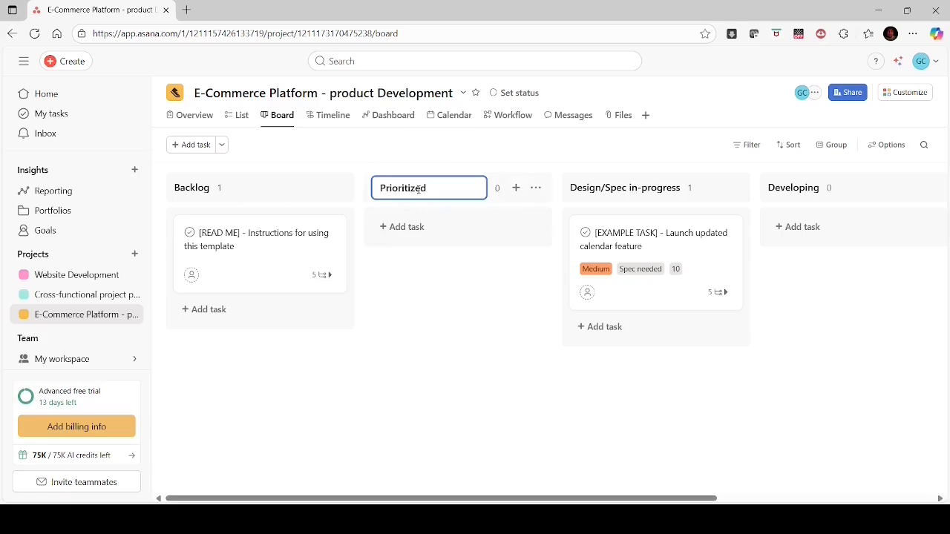
{"action": "key", "text": "Delete"}
{"action": "key", "text": "Delete"}
{"action": "key", "text": "Delete"}
{"action": "key", "text": "Delete"}
{"action": "key", "text": "Delete"}
{"action": "key", "text": "Delete"}
{"action": "key", "text": "Delete"}
{"action": "key", "text": "Delete"}
{"action": "key", "text": "Delete"}
{"action": "key", "text": "Delete"}
{"action": "key", "text": "Delete"}
{"action": "type", "text": "Sprint Backlog"}
{"action": "key", "text": "Return"}
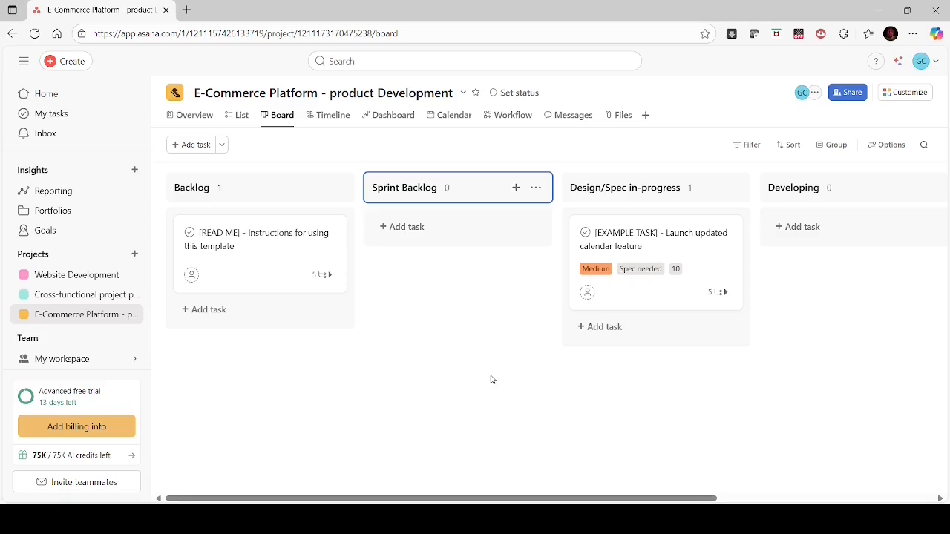
- Rename the Design/Spec in-progress section to "To Do"
{"action": "left_click", "coordinate": [644, 190]}
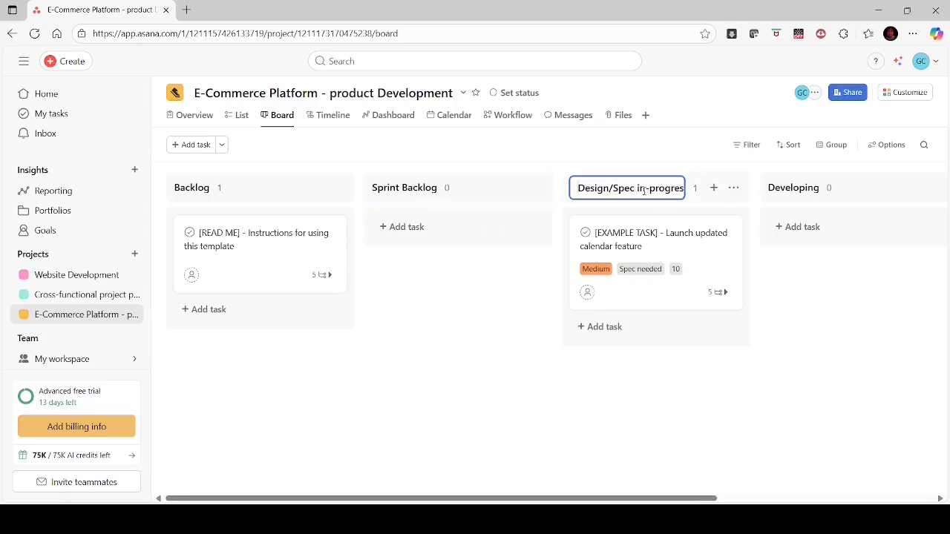
{"action": "key", "text": "Delete"}
{"action": "key", "text": "Delete"}
{"action": "key", "text": "Delete"}
{"action": "key", "text": "Delete"}
{"action": "key", "text": "Delete"}
{"action": "key", "text": "Delete"}
{"action": "key", "text": "Delete"}
{"action": "key", "text": "Delete"}
{"action": "key", "text": "Delete"}
{"action": "key", "text": "Delete"}
{"action": "key", "text": "Delete"}
{"action": "key", "text": "Delete"}
{"action": "key", "text": "Delete"}
{"action": "key", "text": "Delete"}
{"action": "key", "text": "Delete"}
{"action": "key", "text": "Delete"}
{"action": "key", "text": "Delete"}
{"action": "key", "text": "Delete"}
{"action": "key", "text": "Delete"}
{"action": "key", "text": "Delete"}
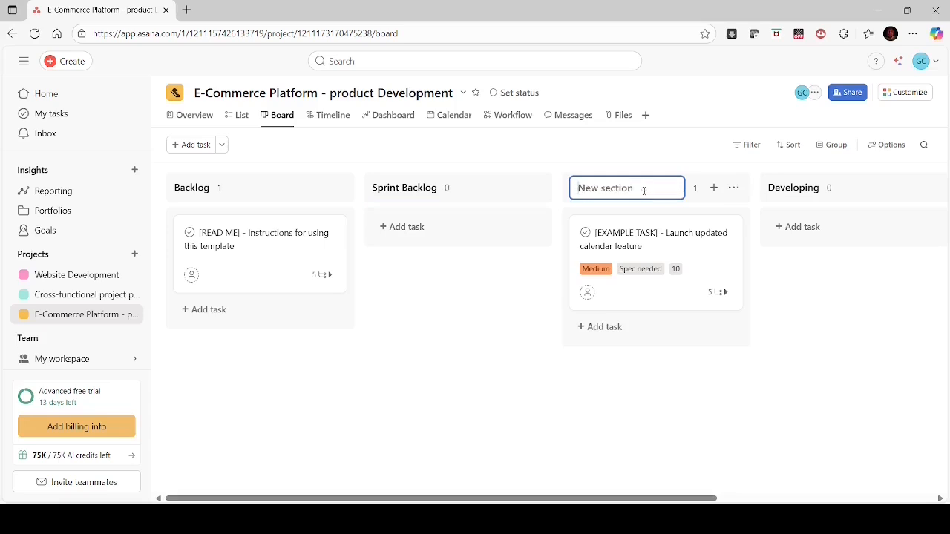
{"action": "type", "text": "To Do"}
{"action": "left_click", "coordinate": [779, 423]}
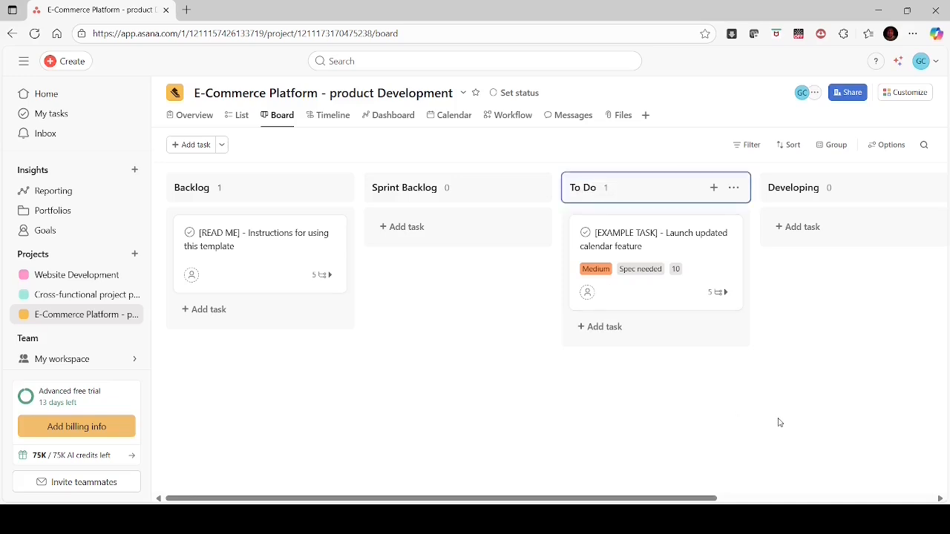
- Rename the Developing section to "In Progress"
{"action": "left_click_drag", "start_coordinate": [670, 502], "coordinate": [846, 456]}
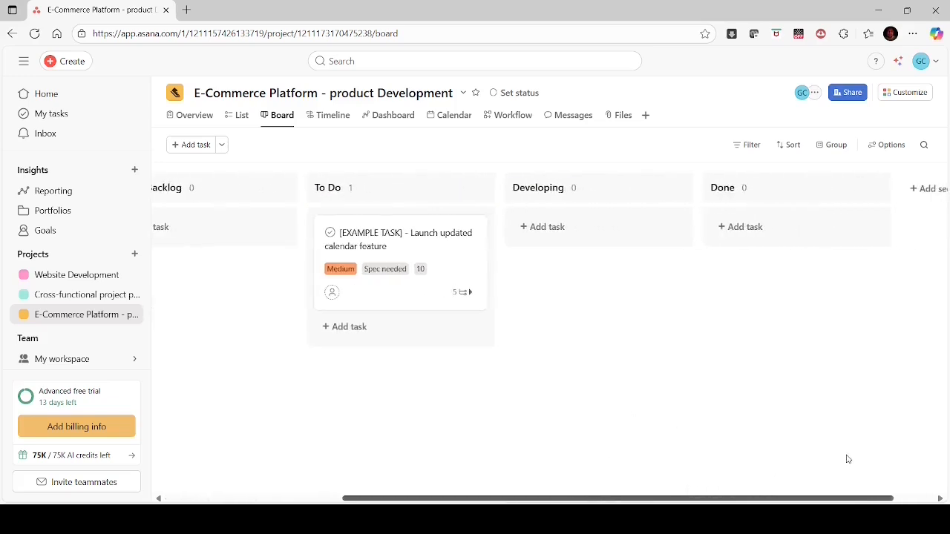
{"action": "left_click", "coordinate": [600, 190]}
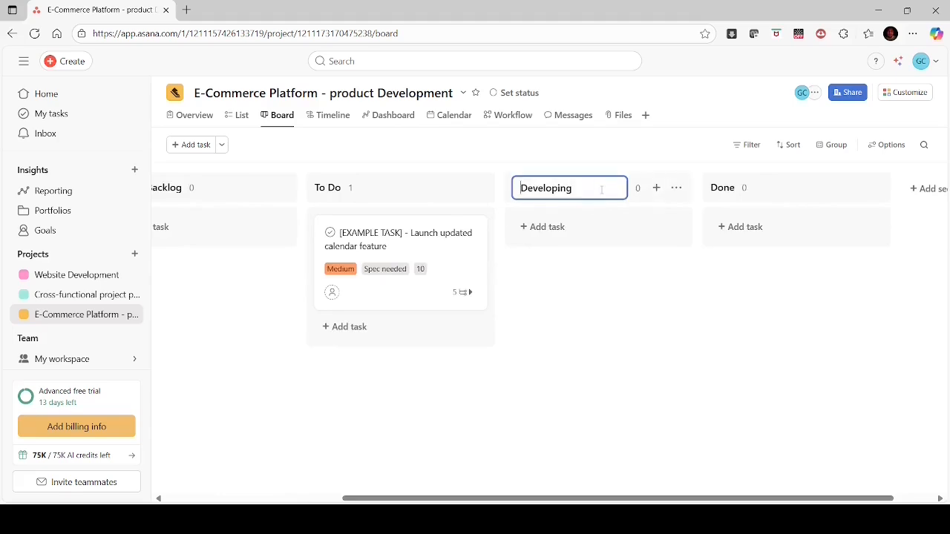
{"action": "key", "text": "Delete"}
{"action": "key", "text": "Delete"}
{"action": "key", "text": "Delete"}
{"action": "key", "text": "Delete"}
{"action": "key", "text": "Delete"}
{"action": "key", "text": "Delete"}
{"action": "key", "text": "Delete"}
{"action": "key", "text": "Delete"}
{"action": "key", "text": "Delete"}
{"action": "key", "text": "Delete"}
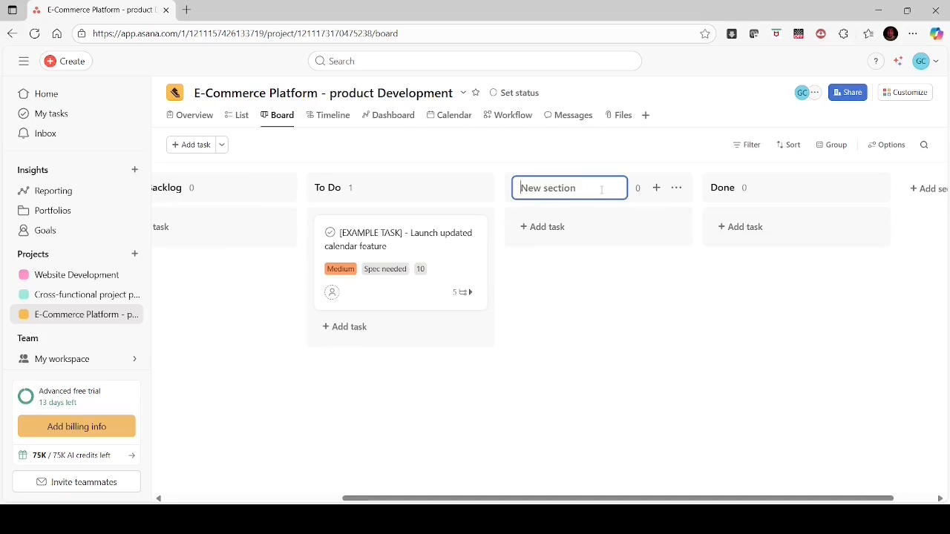
{"action": "type", "text": "In Progress"}
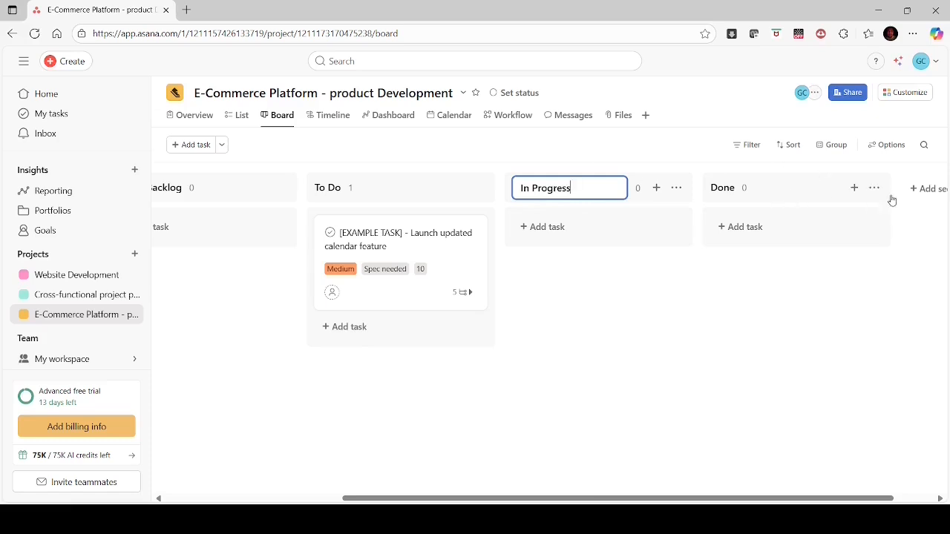
- Add a new section named "Code Review/QA" at the end of the board
{"action": "left_click", "coordinate": [929, 190]}
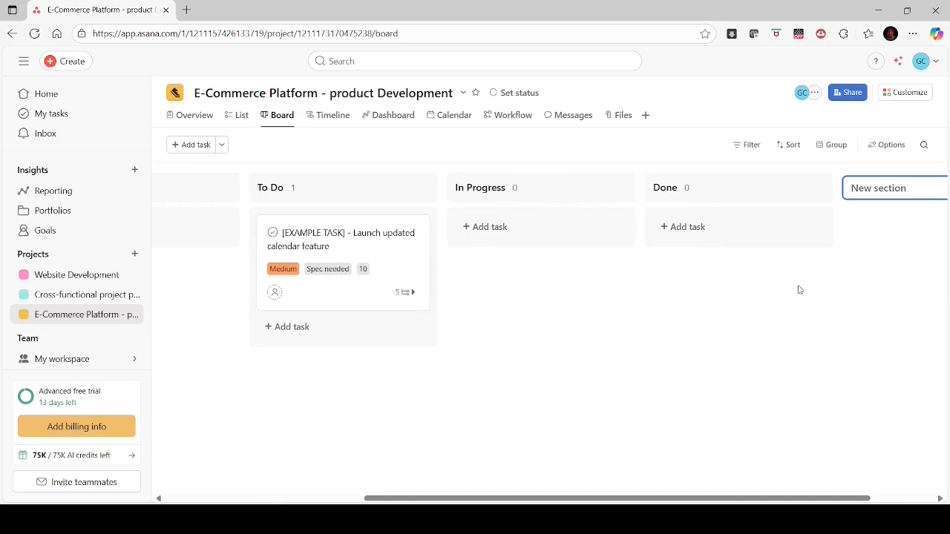
{"action": "left_click", "coordinate": [836, 265]}
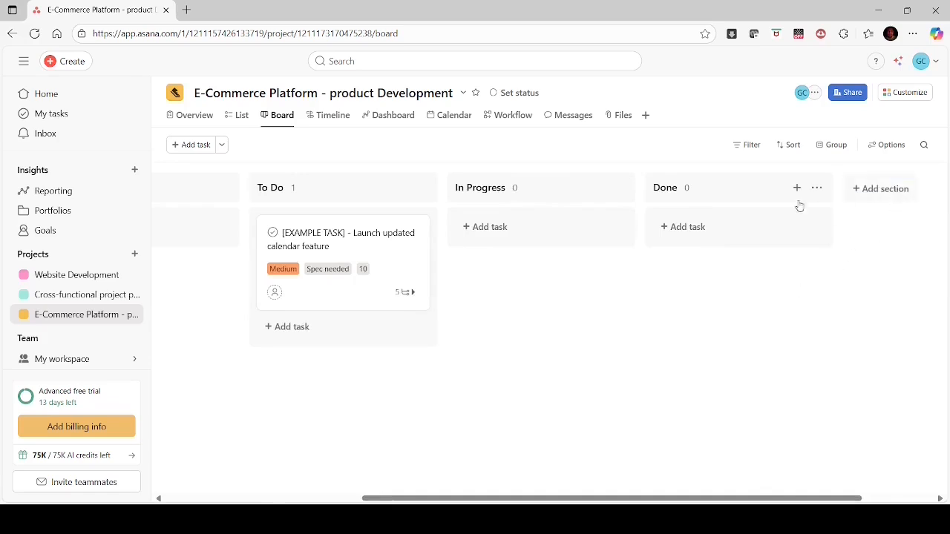
{"action": "left_click", "coordinate": [880, 189]}
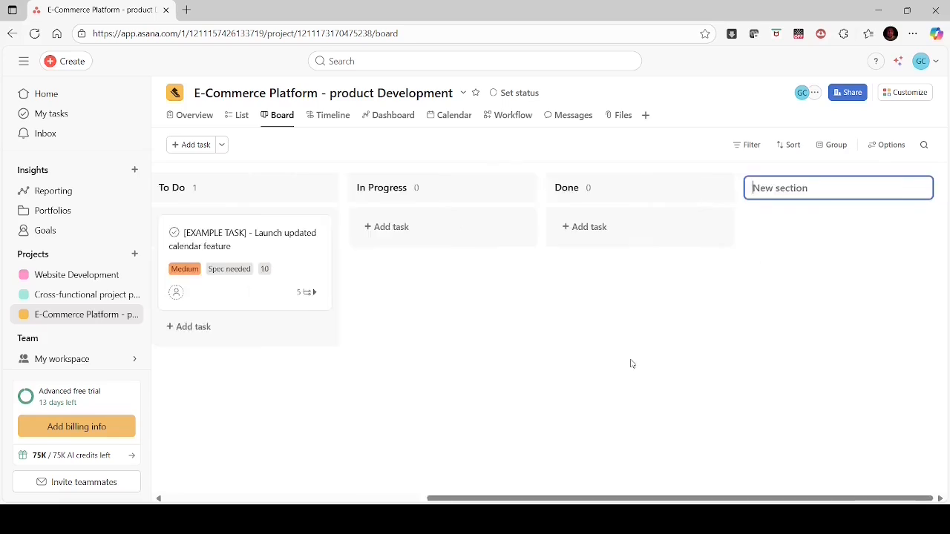
{"action": "type", "text": "Code Review/QA"}
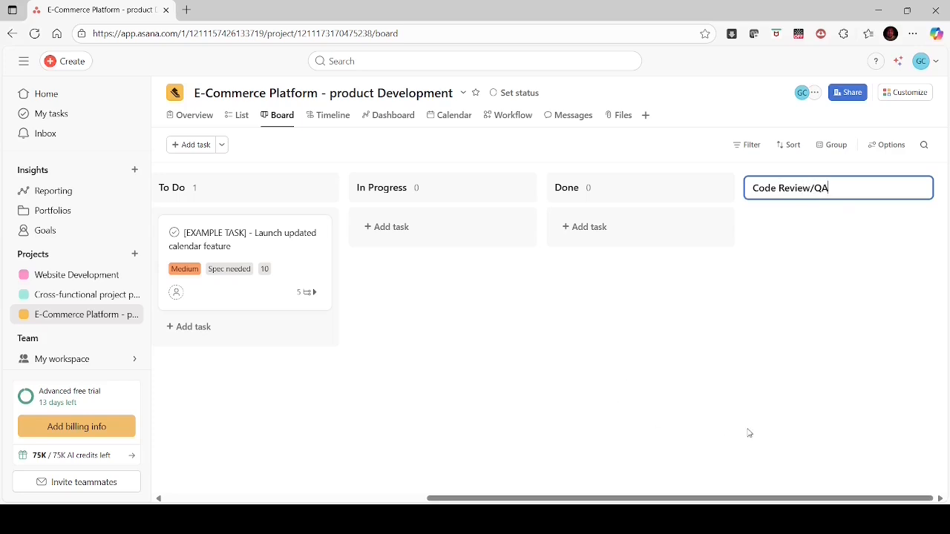
{"action": "key", "text": "Return"}
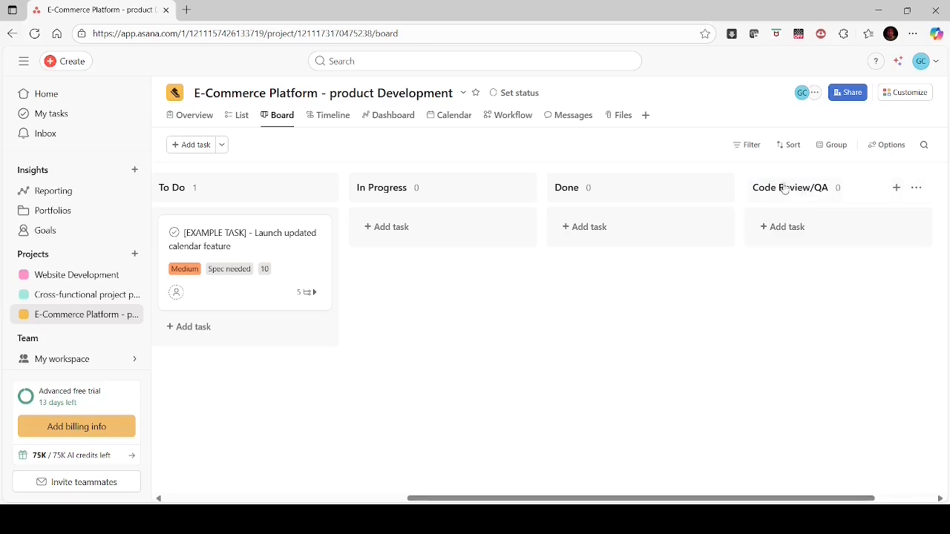
- Move the Code Review/QA section between In Progress and Done
{"action": "left_click_drag", "start_coordinate": [784, 189], "coordinate": [594, 192]}
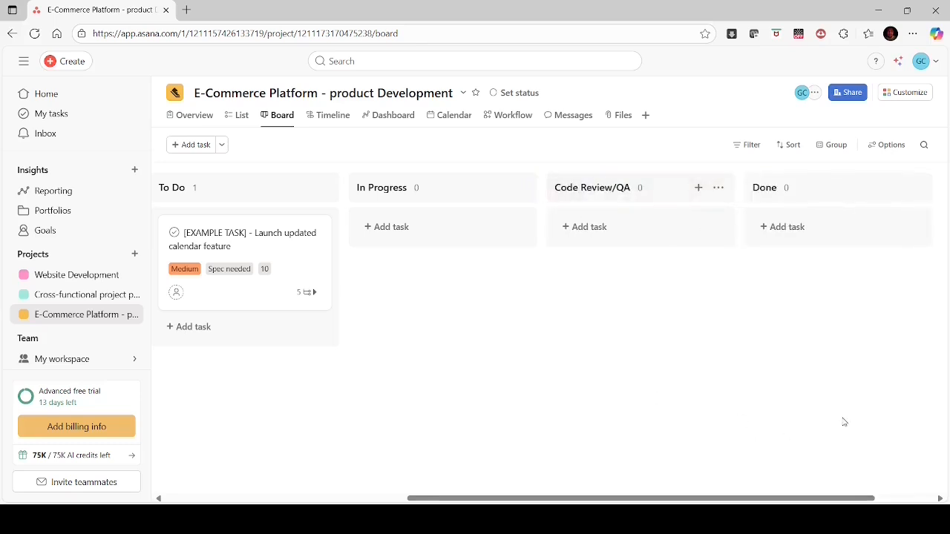
{"action": "left_click_drag", "start_coordinate": [835, 497], "coordinate": [554, 491]}
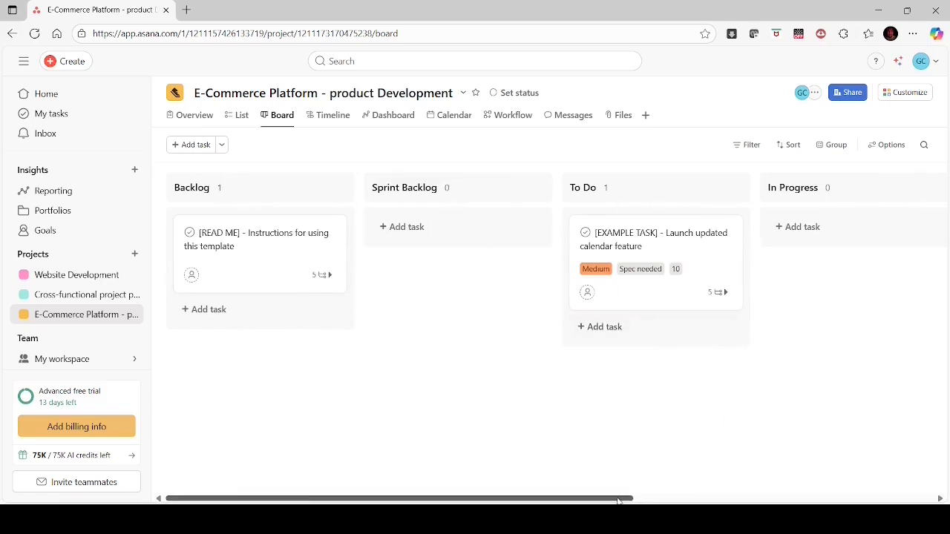
{"action": "left_click_drag", "start_coordinate": [620, 498], "coordinate": [418, 473]}
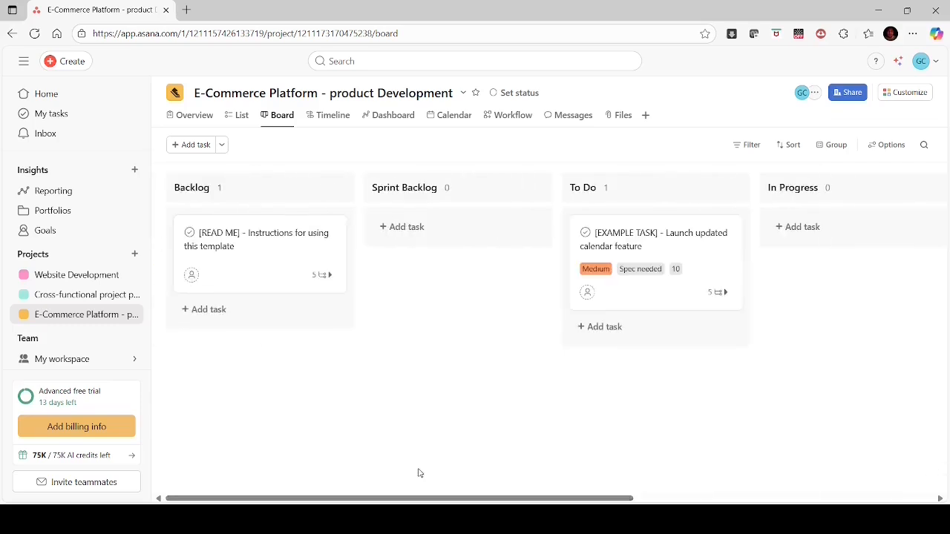
- Delete the template's [READ ME] task from Backlog and the [EXAMPLE TASK] from To Do
{"action": "right_click", "coordinate": [293, 253]}
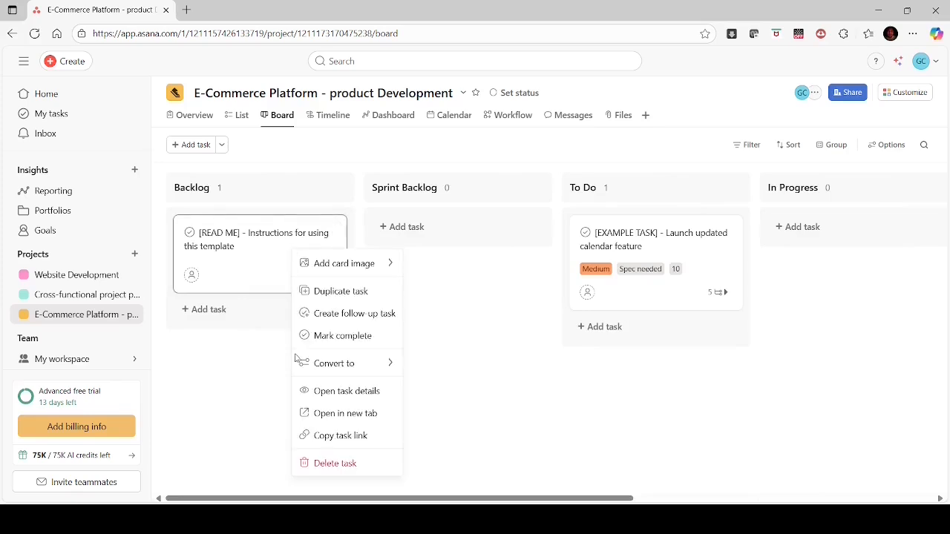
{"action": "left_click", "coordinate": [356, 464]}
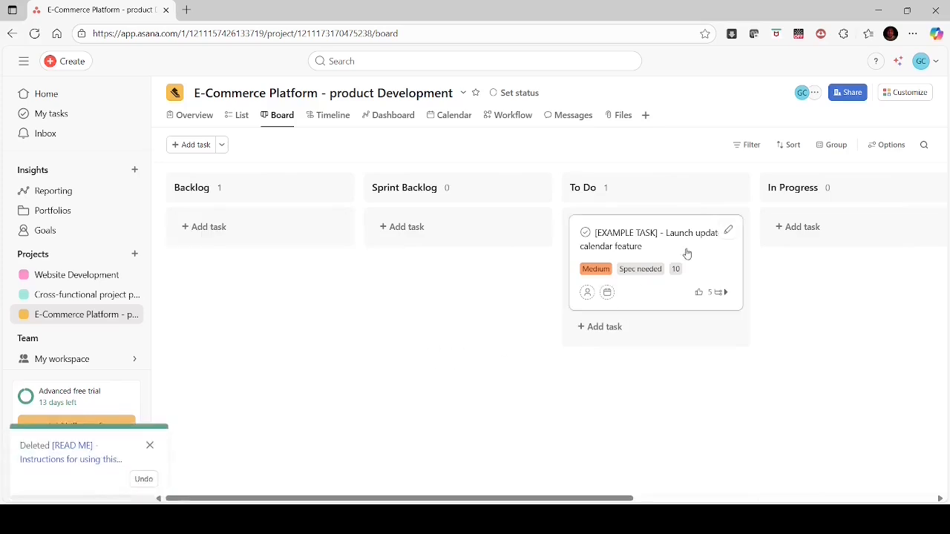
{"action": "right_click", "coordinate": [709, 260]}
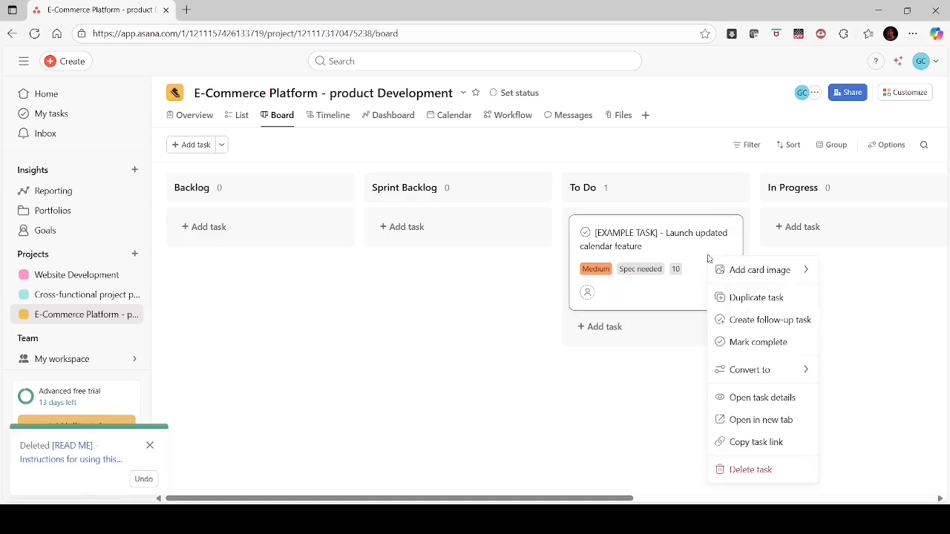
{"action": "left_click", "coordinate": [759, 471]}
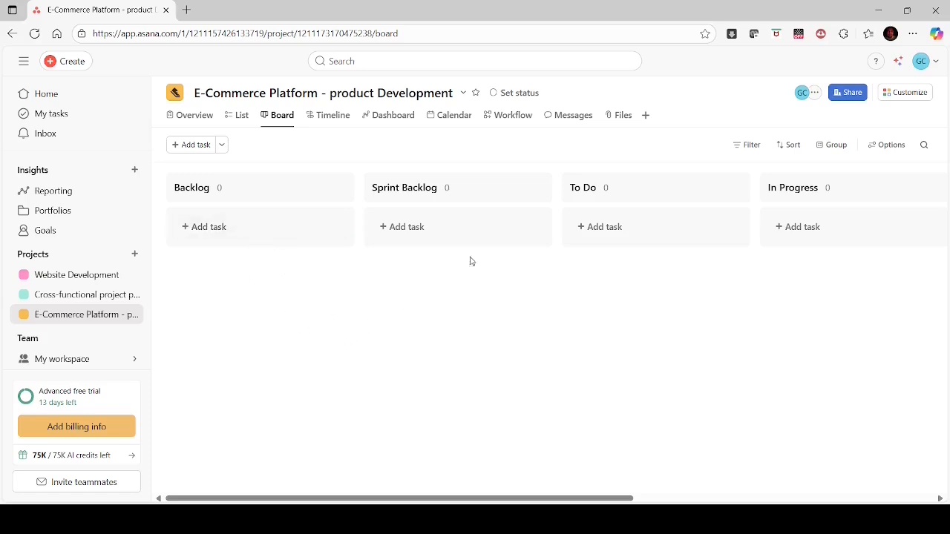
- Add a blank task to the Backlog section without naming it
{"action": "left_click", "coordinate": [276, 228]}
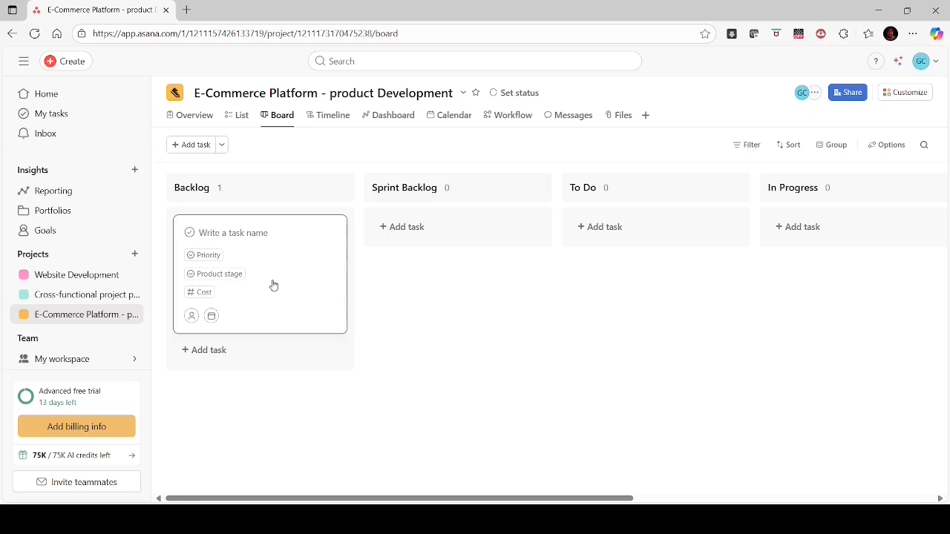
{"action": "left_click", "coordinate": [303, 254]}
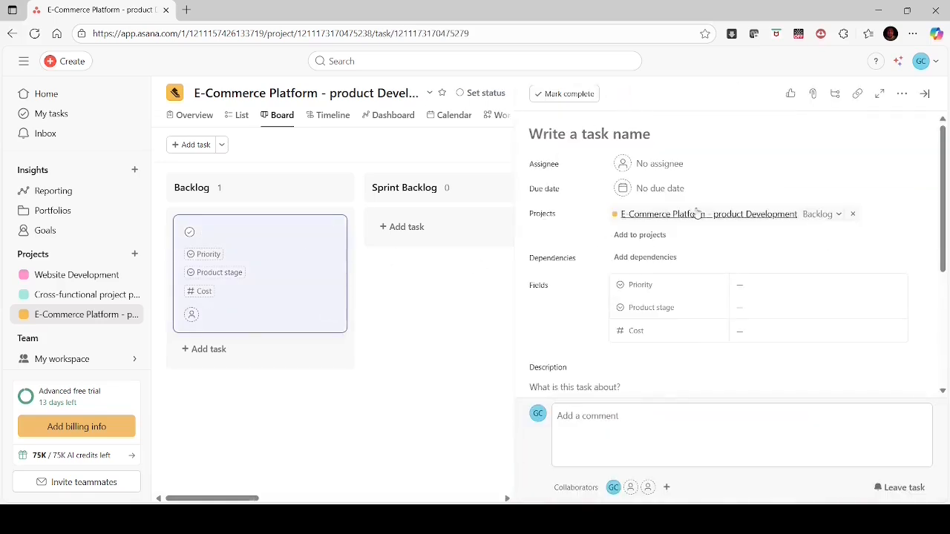
{"action": "left_click", "coordinate": [925, 94]}
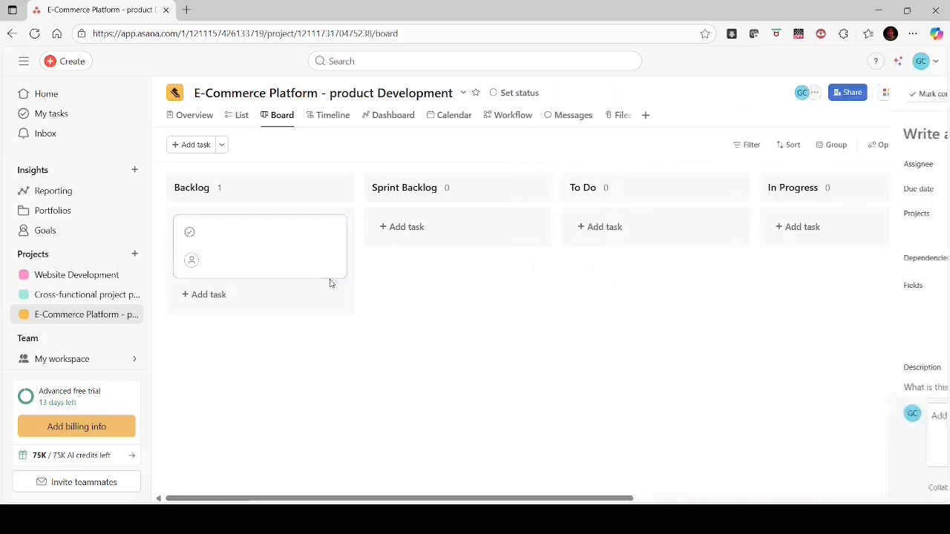
- Start a new custom field from the blank Backlog task, titled "Story Points" with the Single-select type
{"action": "left_click", "coordinate": [332, 230]}
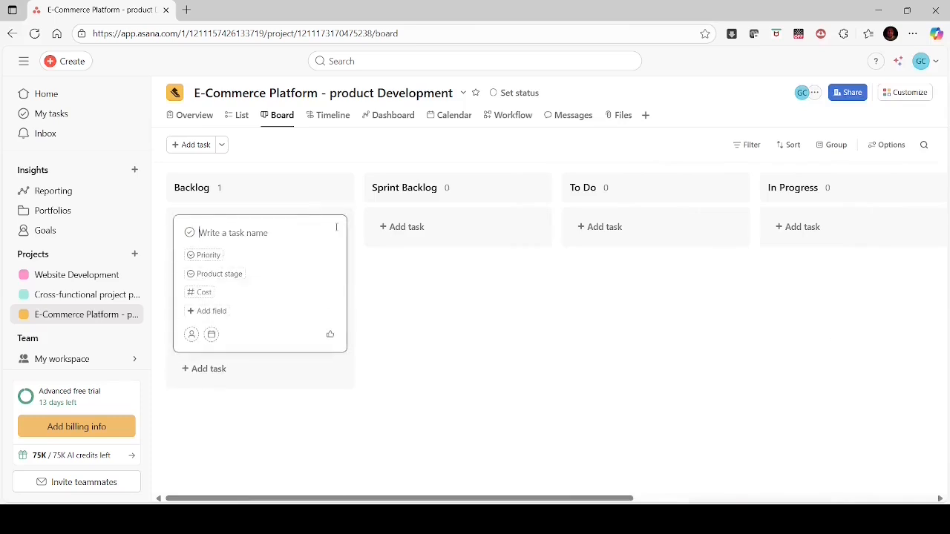
{"action": "left_click", "coordinate": [211, 310]}
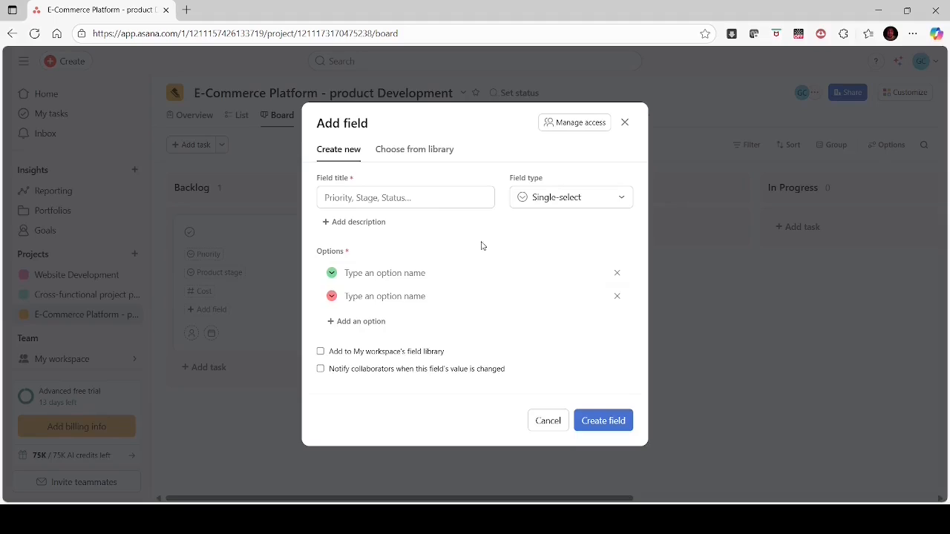
{"action": "left_click", "coordinate": [405, 199]}
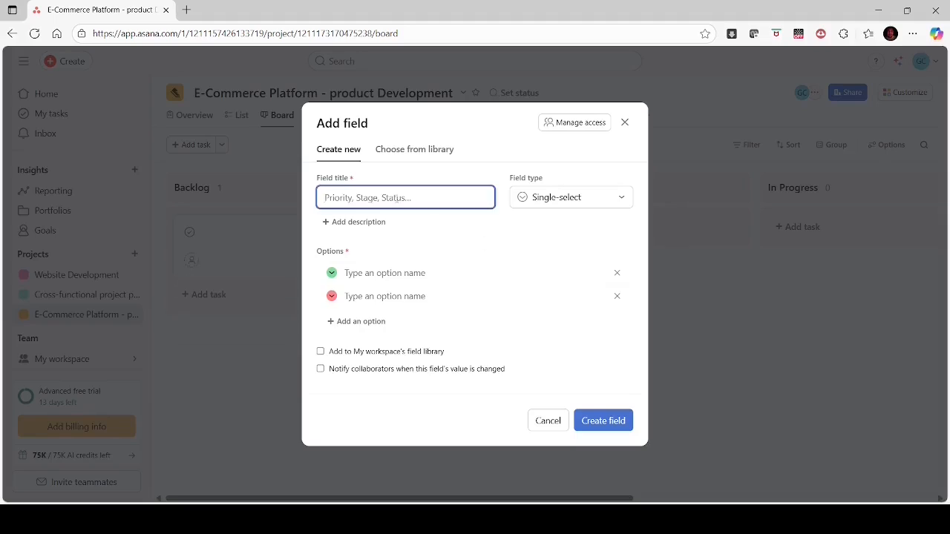
{"action": "type", "text": "Story Points"}
{"action": "left_click", "coordinate": [572, 205]}
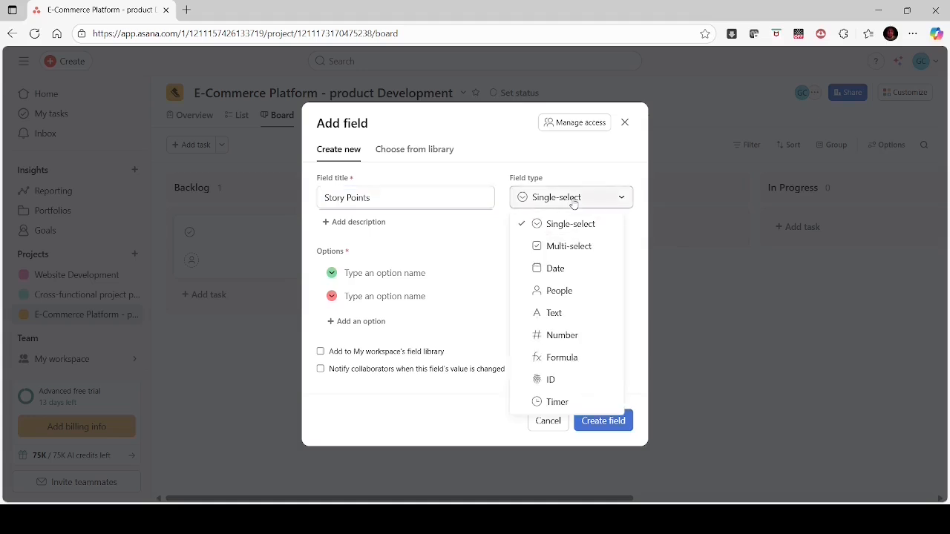
{"action": "left_click", "coordinate": [568, 206]}
- Give the Story Points field the options 1, 2, 3, 5, 8, 13 and 21, and create the field
{"action": "left_click", "coordinate": [378, 276]}
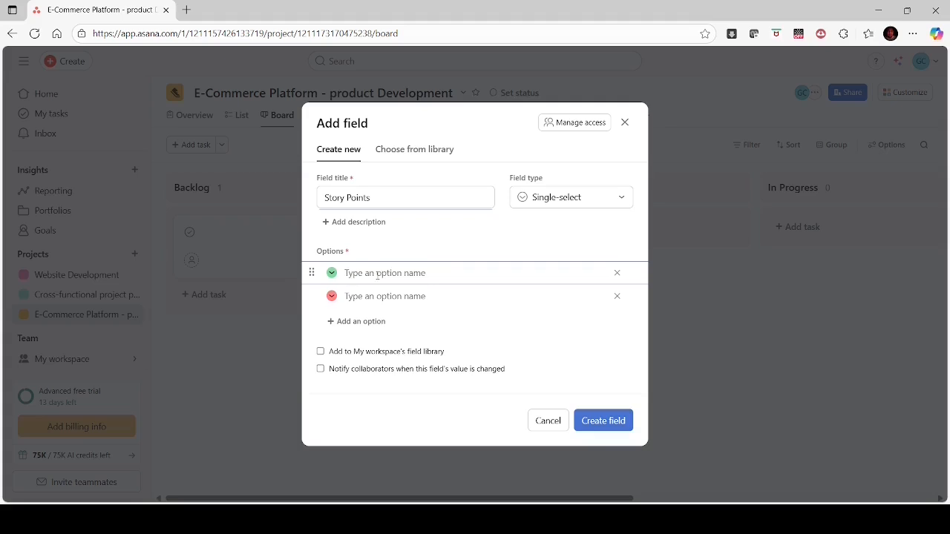
{"action": "type", "text": "1"}
{"action": "left_click", "coordinate": [371, 304]}
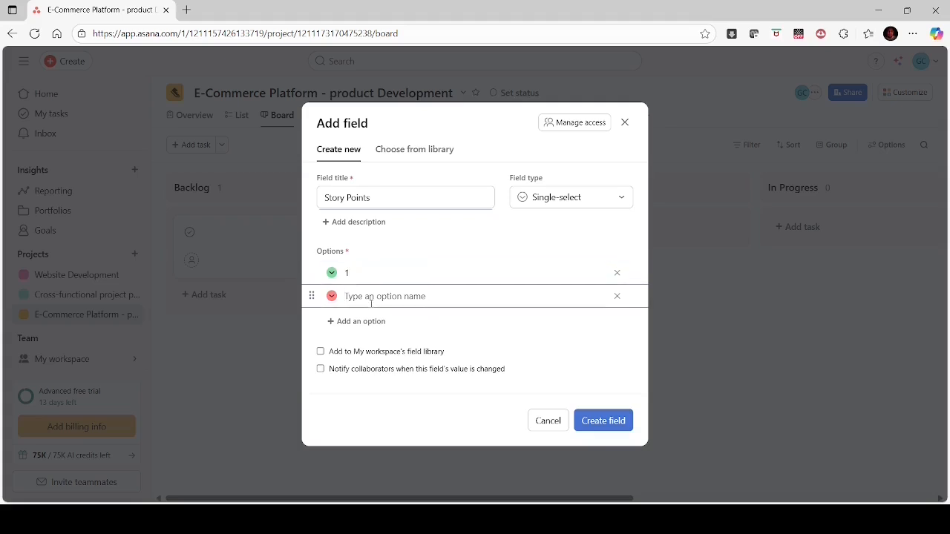
{"action": "type", "text": "2"}
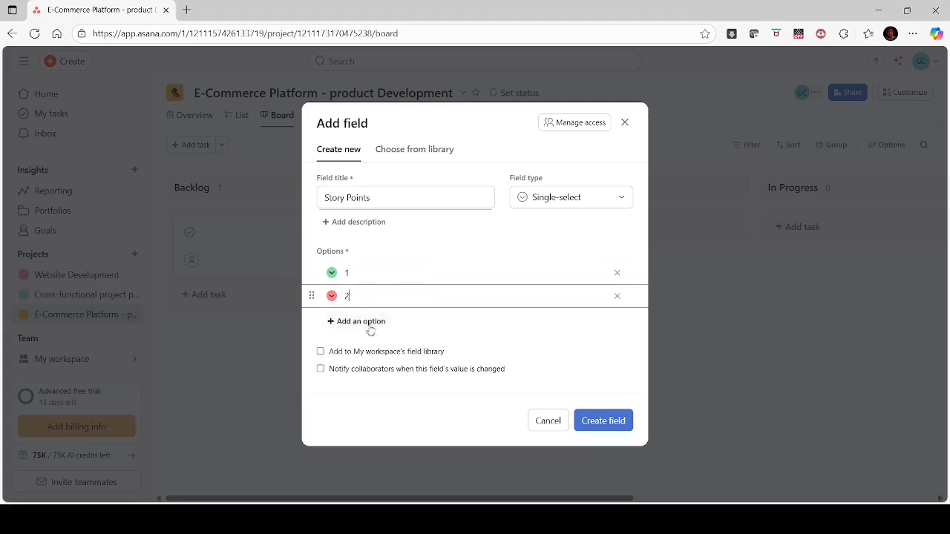
{"action": "left_click", "coordinate": [370, 324]}
{"action": "type", "text": "3"}
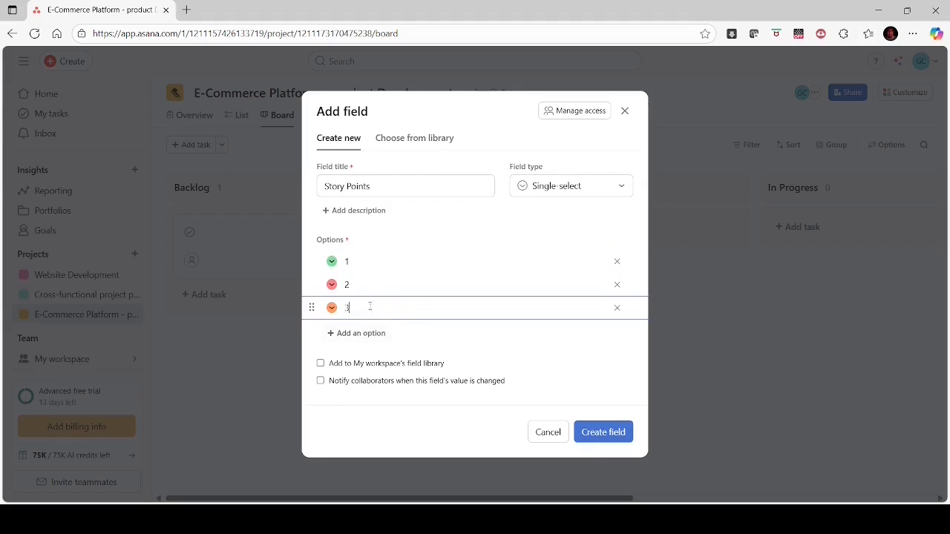
{"action": "left_click", "coordinate": [361, 334]}
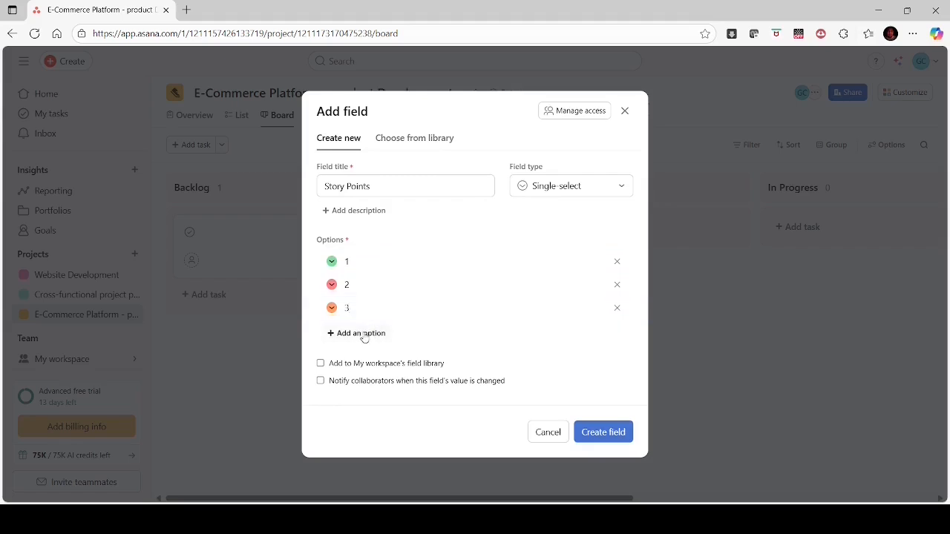
{"action": "type", "text": "5"}
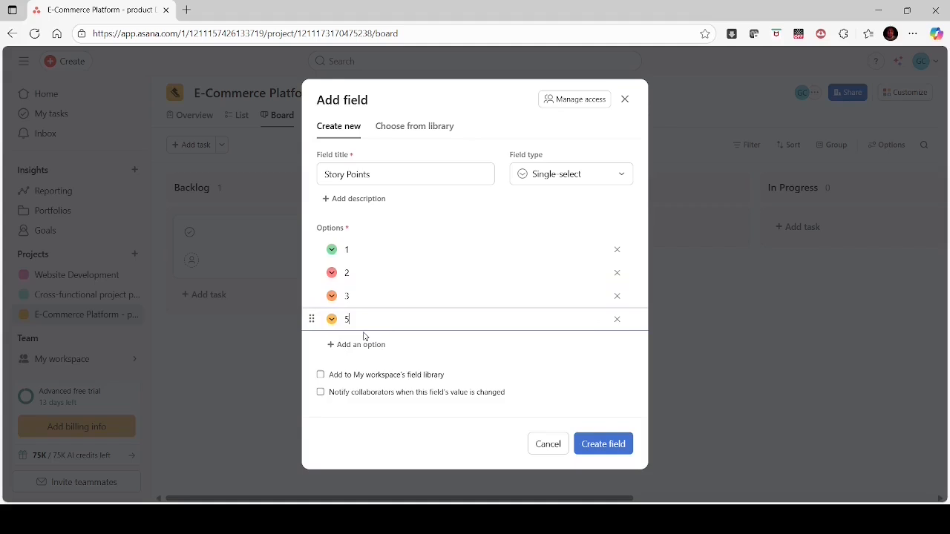
{"action": "left_click", "coordinate": [373, 348]}
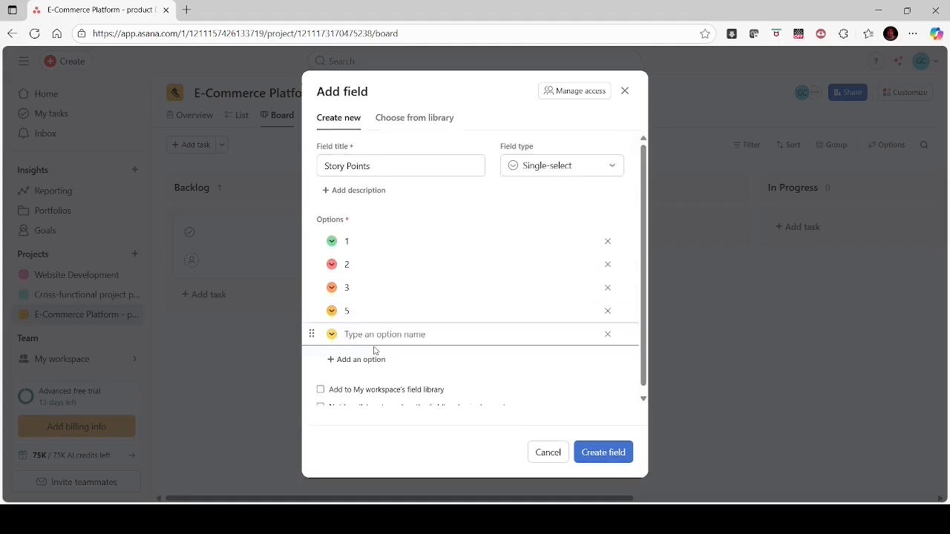
{"action": "type", "text": "8"}
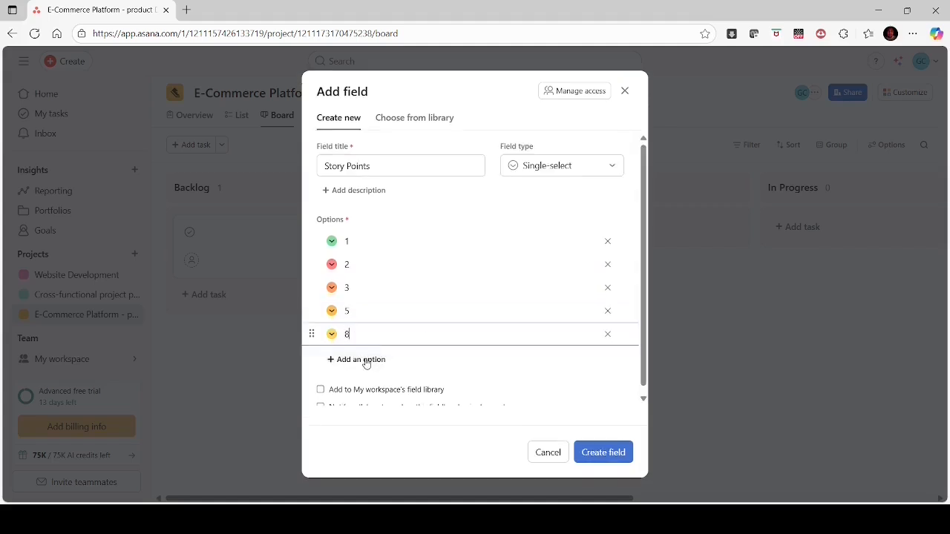
{"action": "left_click", "coordinate": [364, 360]}
{"action": "type", "text": "13"}
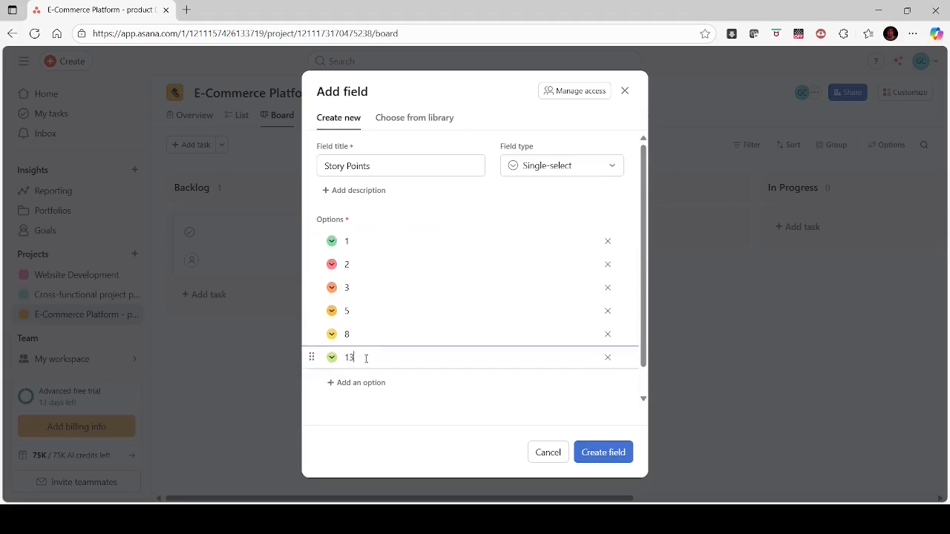
{"action": "left_click", "coordinate": [361, 383]}
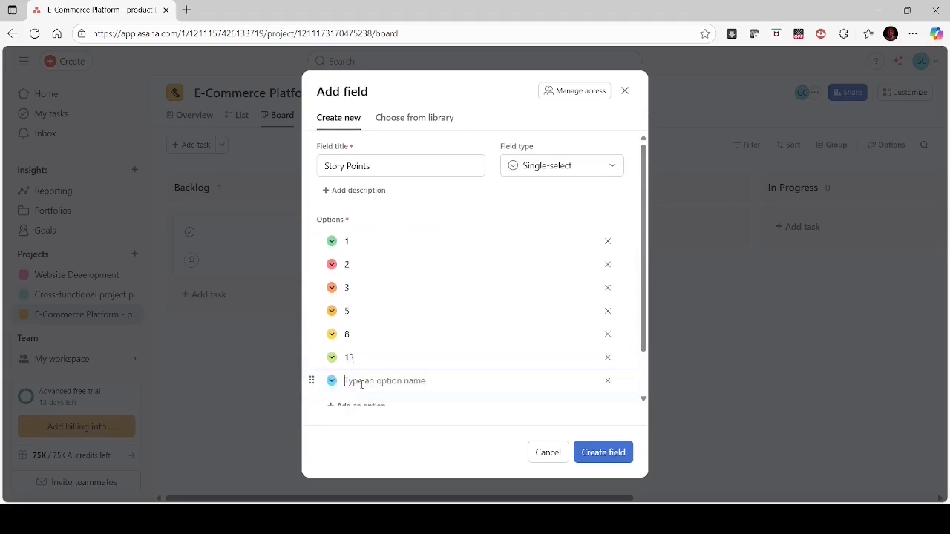
{"action": "type", "text": "21"}
{"action": "left_click", "coordinate": [604, 454]}
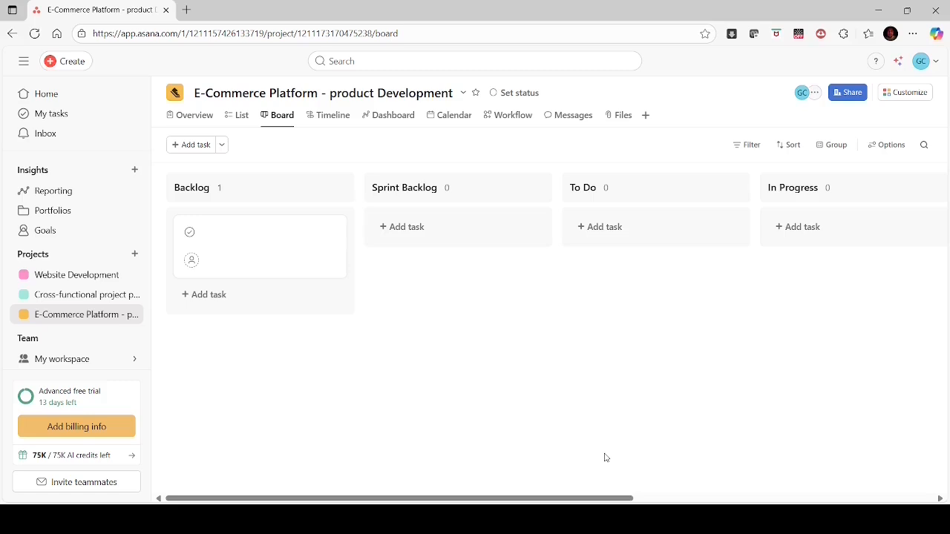
- Create another custom field from the blank Backlog task, titled "Sprint" with the Text type
{"action": "left_click", "coordinate": [286, 250]}
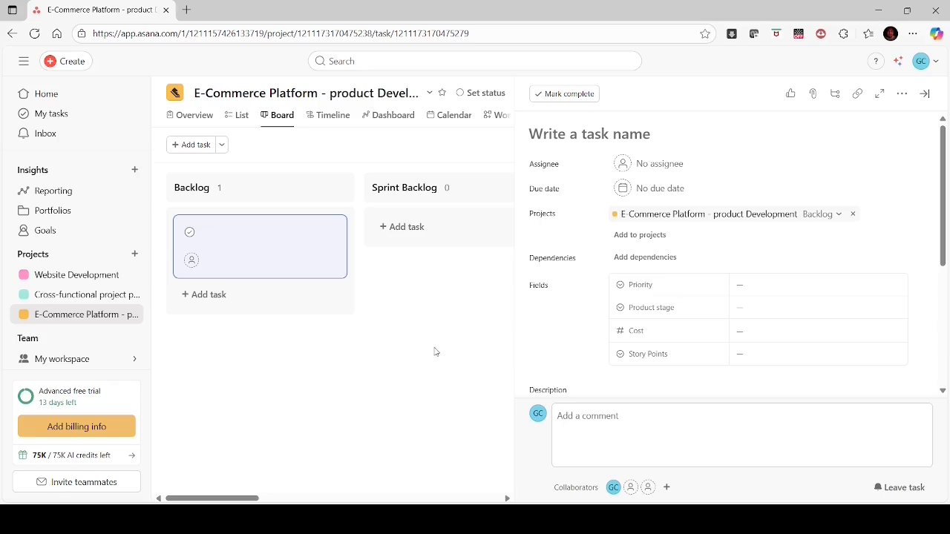
{"action": "mouse_move", "coordinate": [276, 227]}
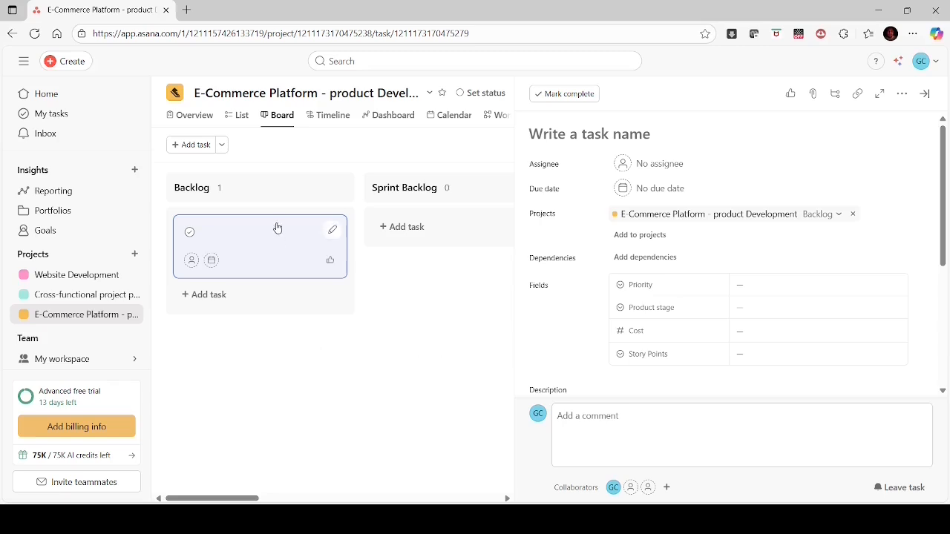
{"action": "left_click", "coordinate": [333, 232]}
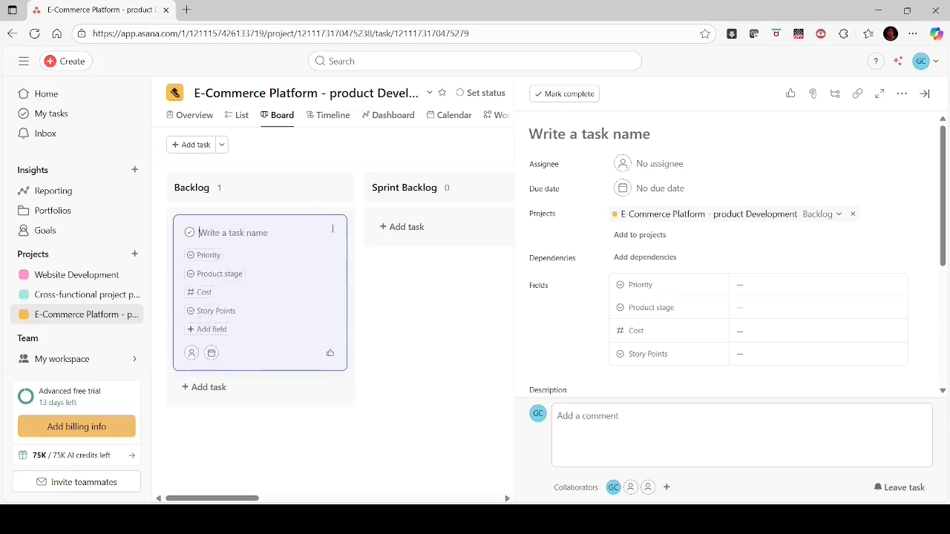
{"action": "left_click", "coordinate": [215, 331]}
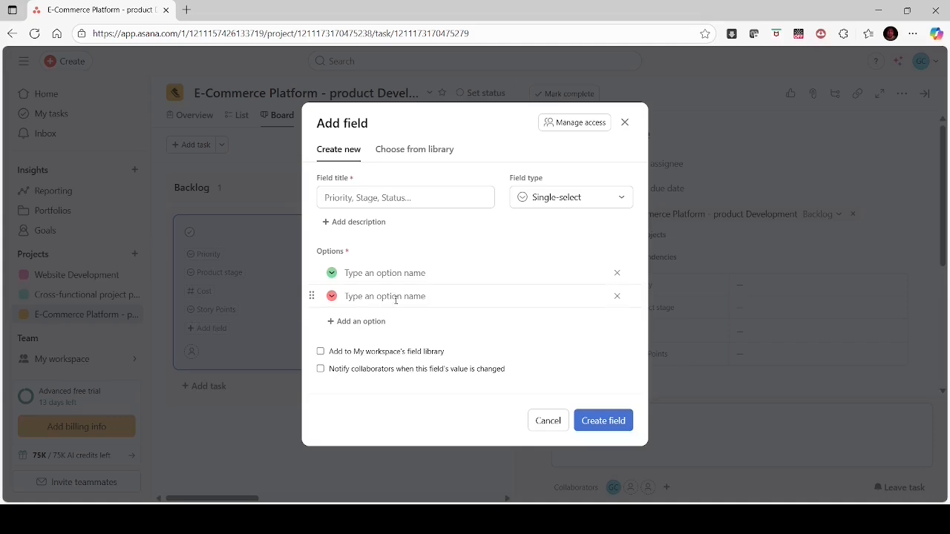
{"action": "left_click", "coordinate": [363, 199]}
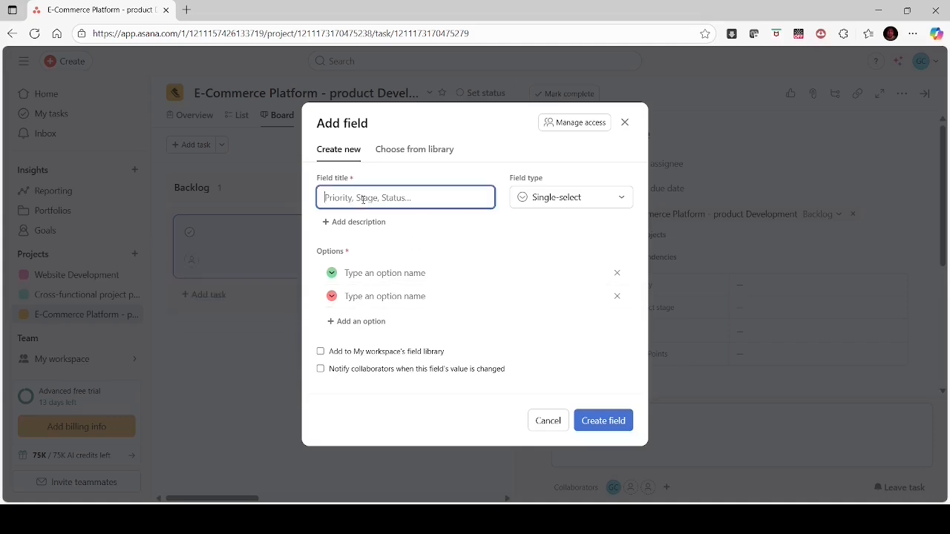
{"action": "type", "text": "Sprint"}
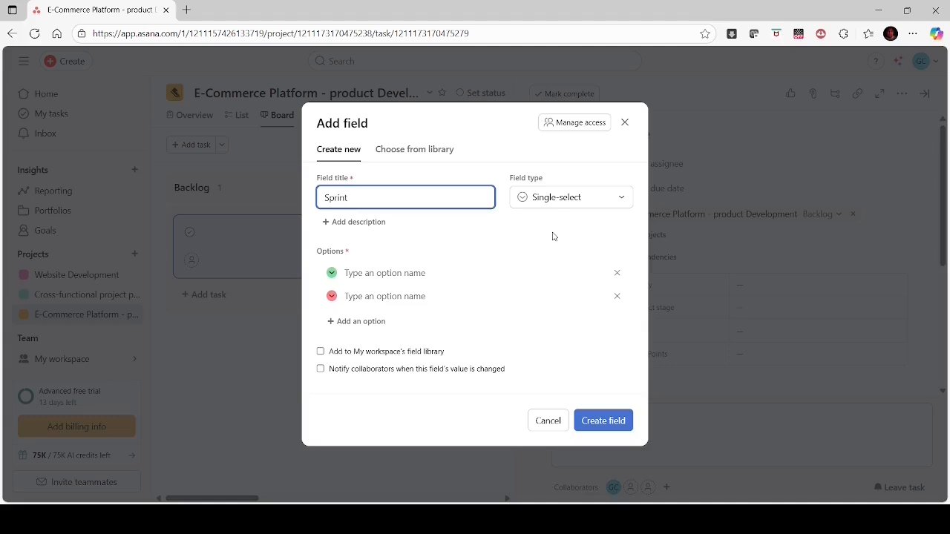
{"action": "left_click", "coordinate": [583, 201]}
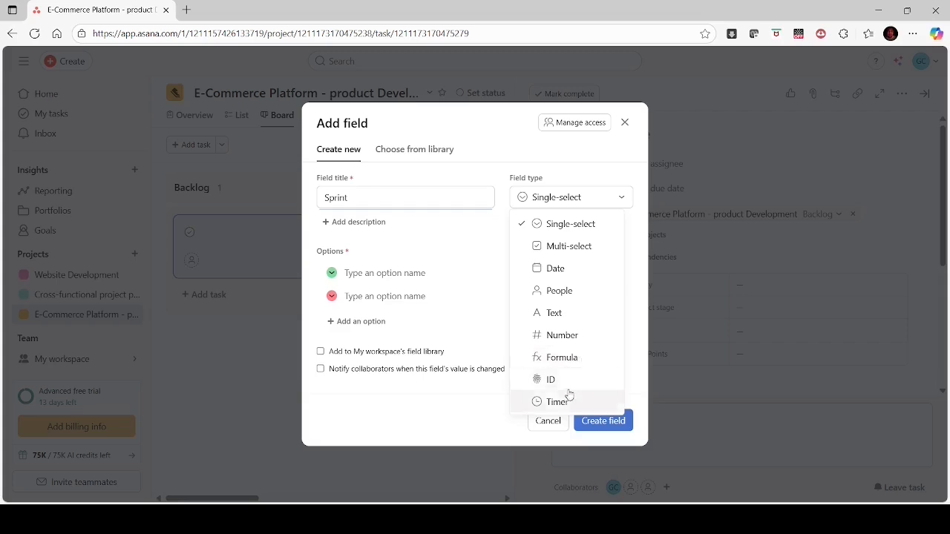
{"action": "left_click", "coordinate": [557, 314]}
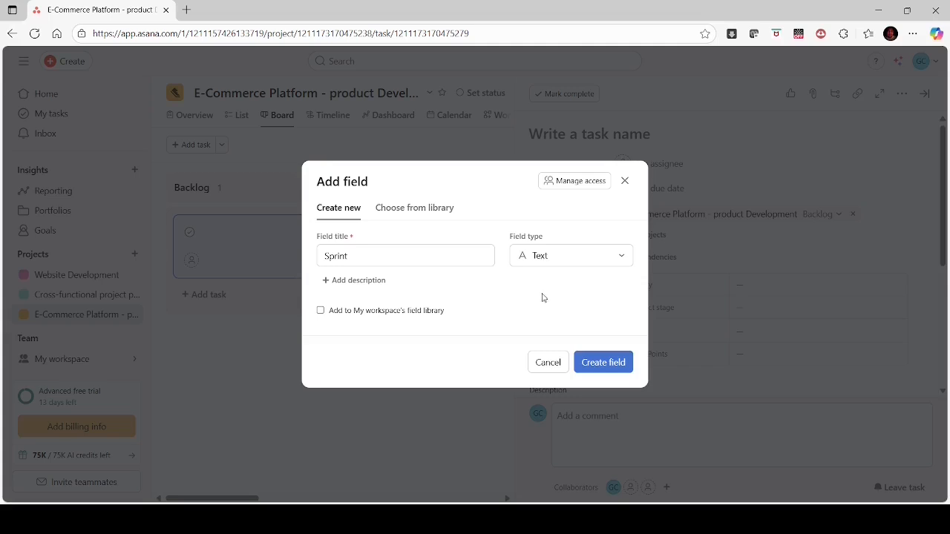
{"action": "left_click", "coordinate": [601, 362]}
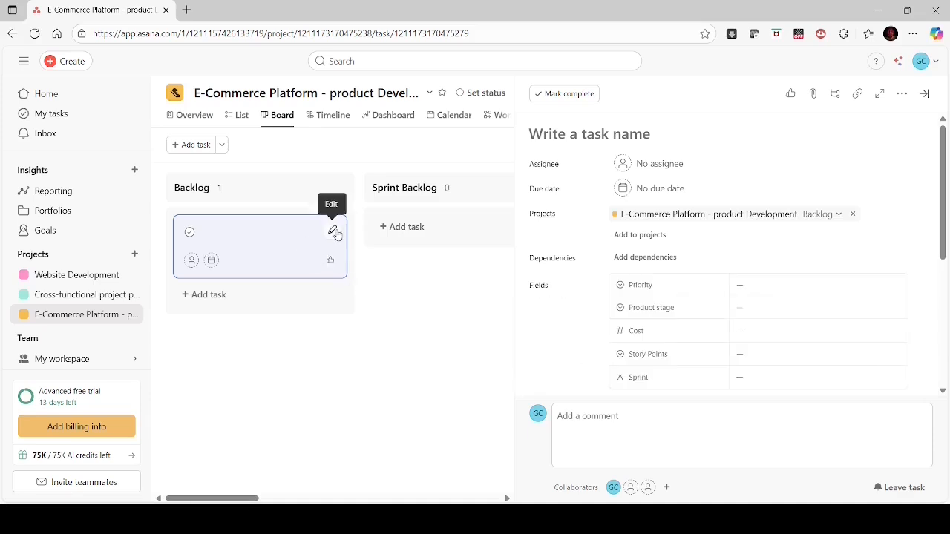
- Start a third custom field from the blank Backlog task, titled "Type" with the Single-select type
{"action": "left_click", "coordinate": [333, 231]}
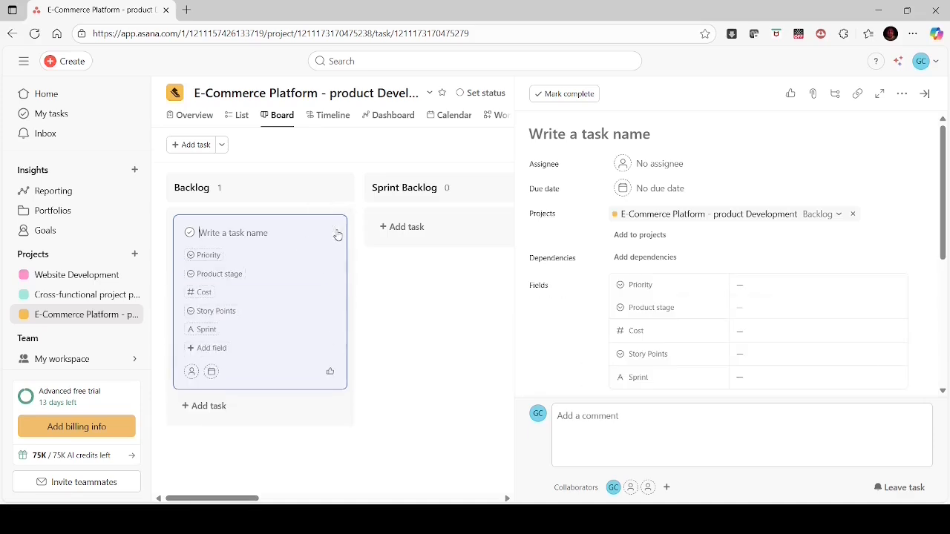
{"action": "left_click", "coordinate": [213, 348]}
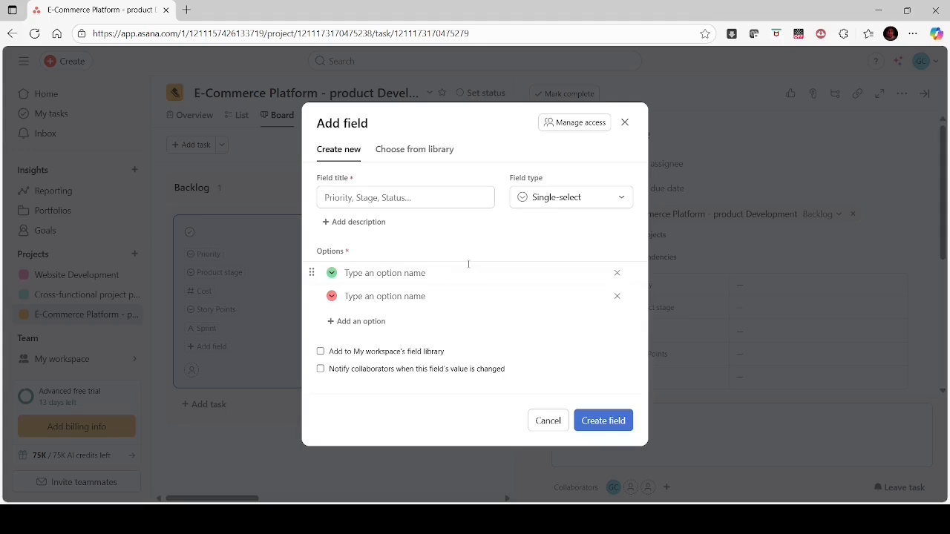
{"action": "left_click", "coordinate": [373, 198]}
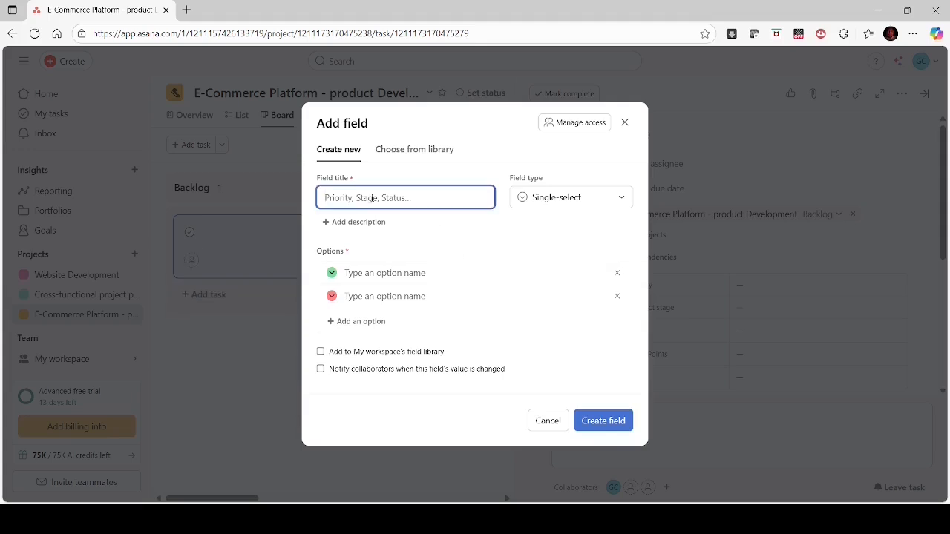
{"action": "type", "text": "Type"}
{"action": "left_click", "coordinate": [578, 202]}
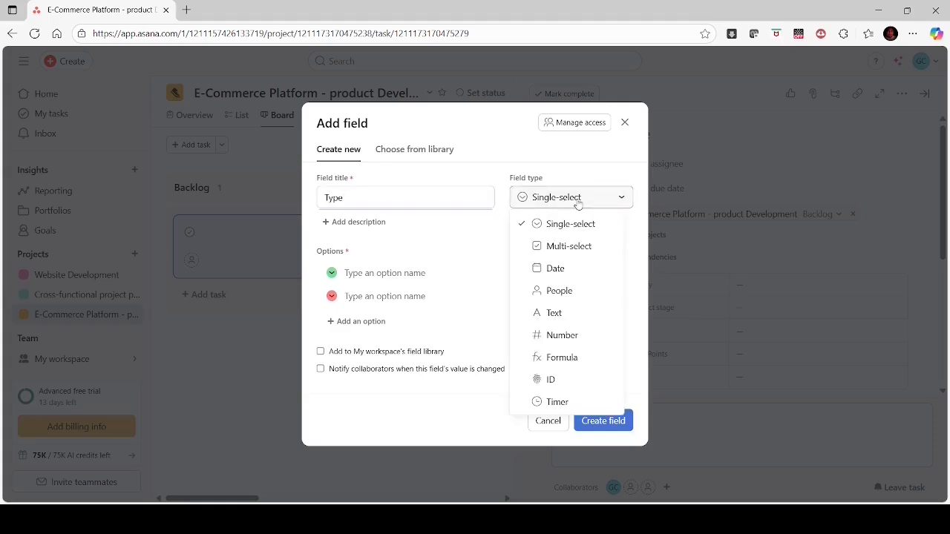
{"action": "left_click", "coordinate": [575, 230]}
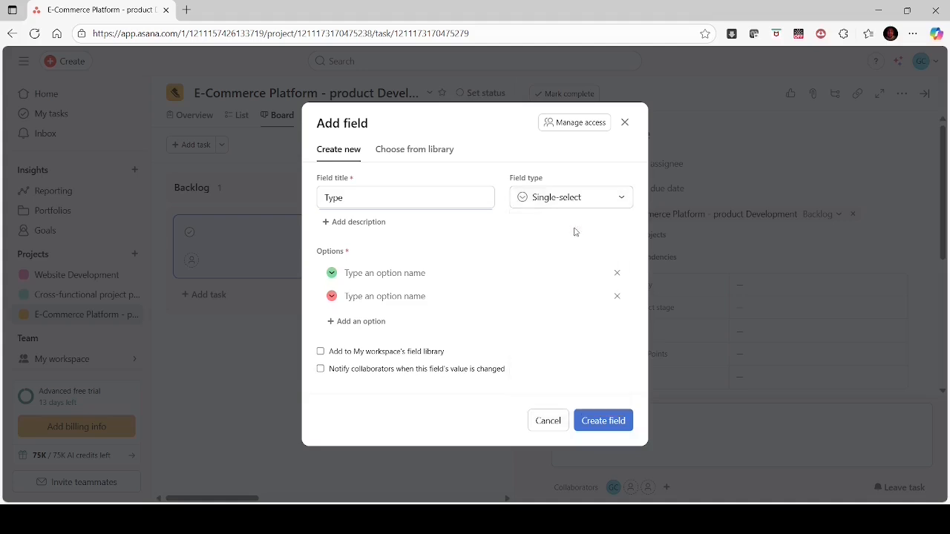
- Give the Type field the options Epic, Story, Bug and Technical debt, and create the field
{"action": "left_click", "coordinate": [351, 273]}
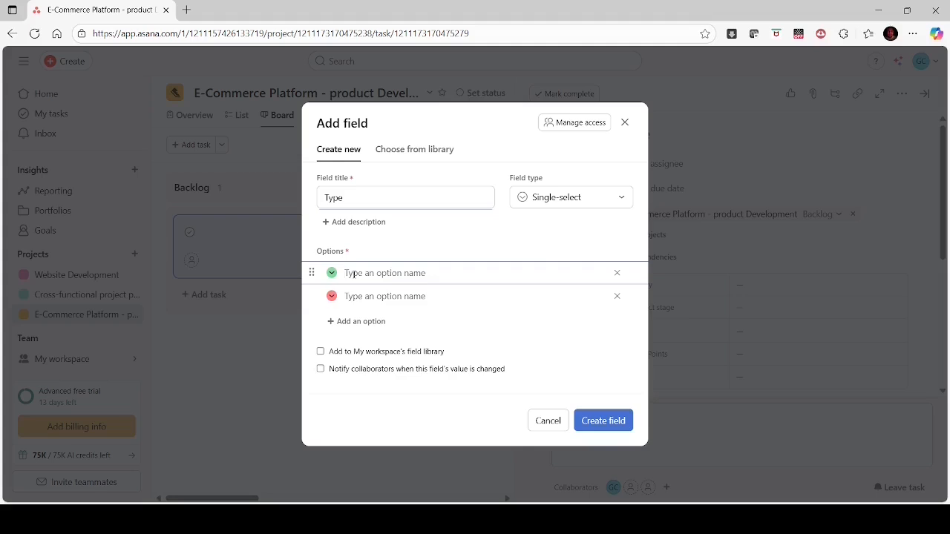
{"action": "type", "text": "Epic"}
{"action": "left_click", "coordinate": [369, 297]}
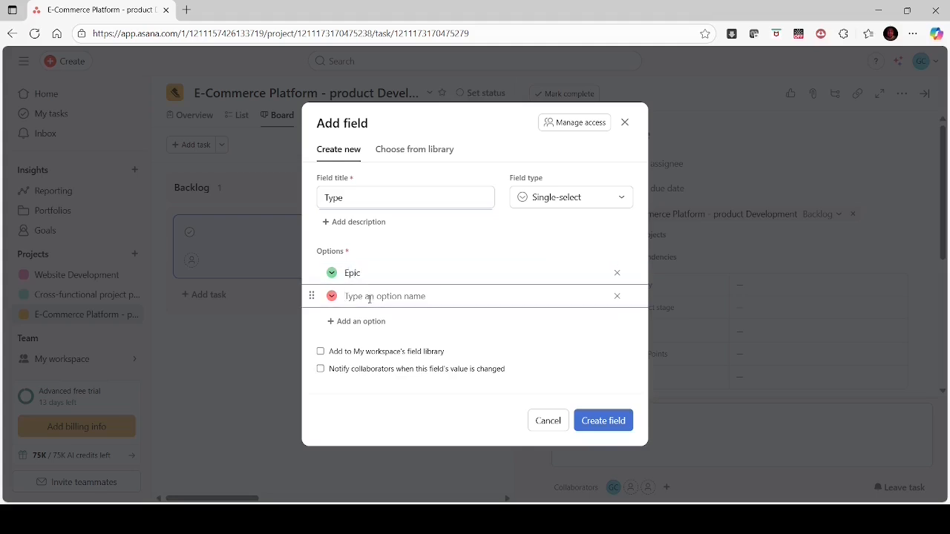
{"action": "type", "text": "Story"}
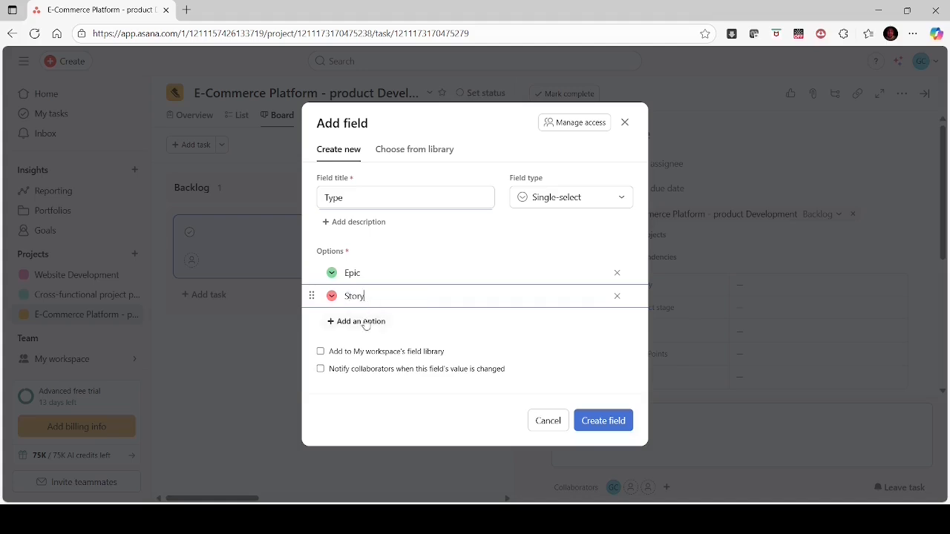
{"action": "left_click", "coordinate": [362, 321]}
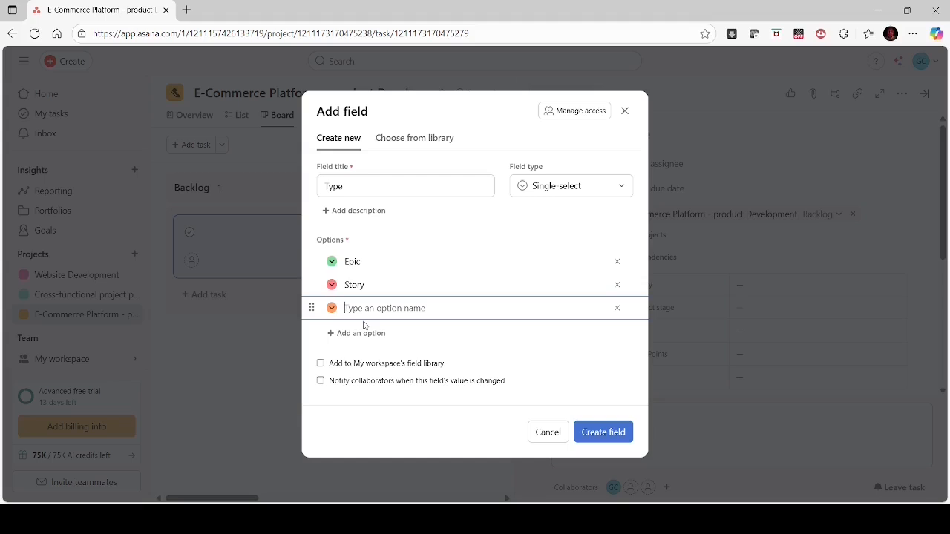
{"action": "type", "text": "Bug"}
{"action": "left_click", "coordinate": [372, 335]}
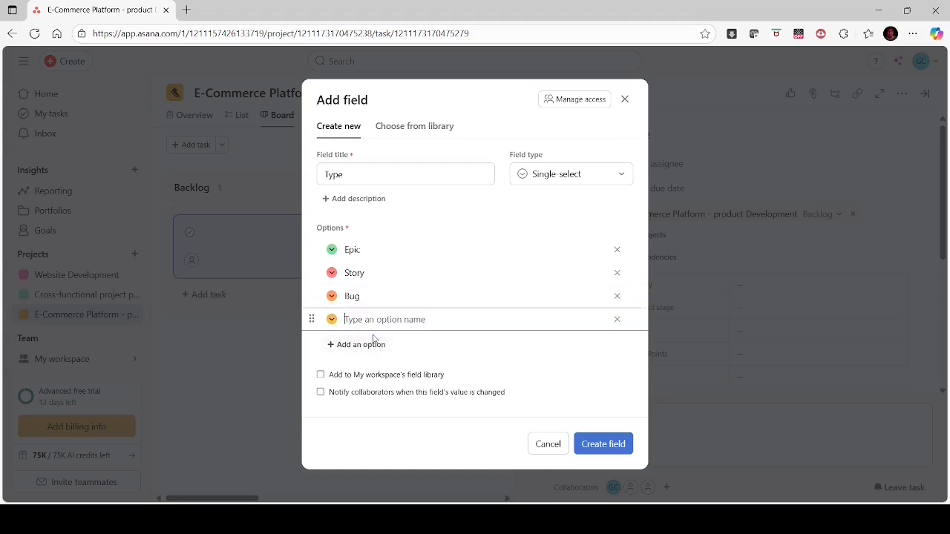
{"action": "type", "text": "Technical debt"}
{"action": "left_click", "coordinate": [603, 448]}
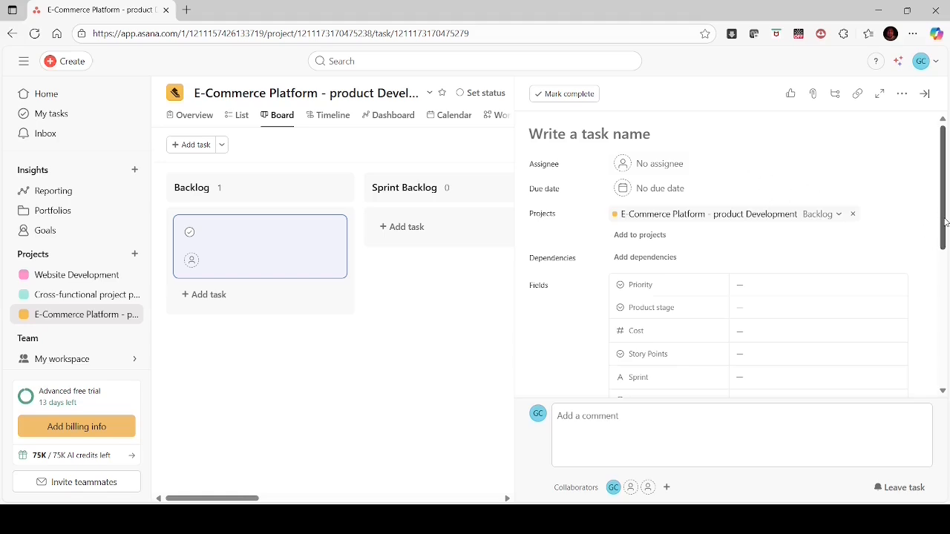
- Review the custom fields and description area of the blank Backlog task and close its details
{"action": "scroll", "coordinate": [944, 221], "scroll_direction": "down", "scroll_amount": 3}
{"action": "scroll", "coordinate": [944, 221], "scroll_direction": "up", "scroll_amount": 3}
{"action": "scroll", "coordinate": [944, 230], "scroll_direction": "down", "scroll_amount": 2}
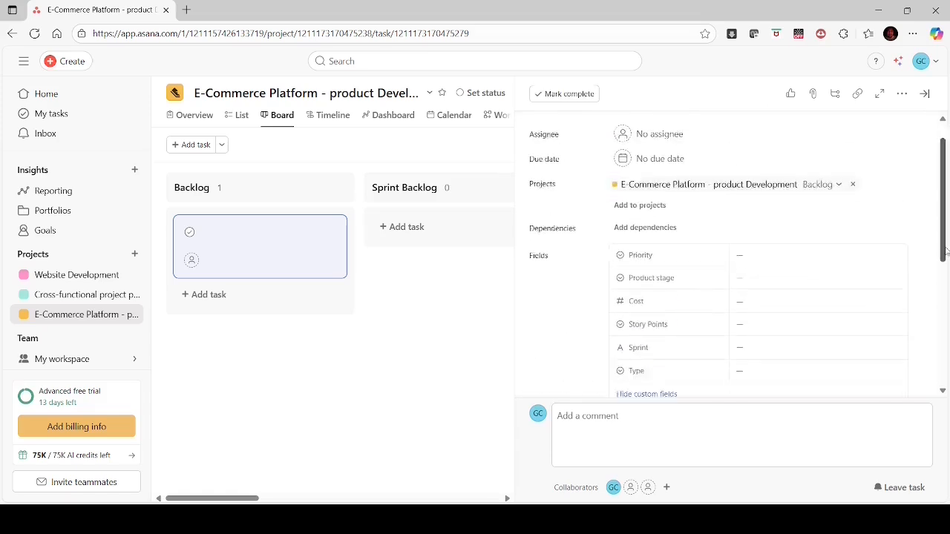
{"action": "scroll", "coordinate": [944, 230], "scroll_direction": "down", "scroll_amount": 1}
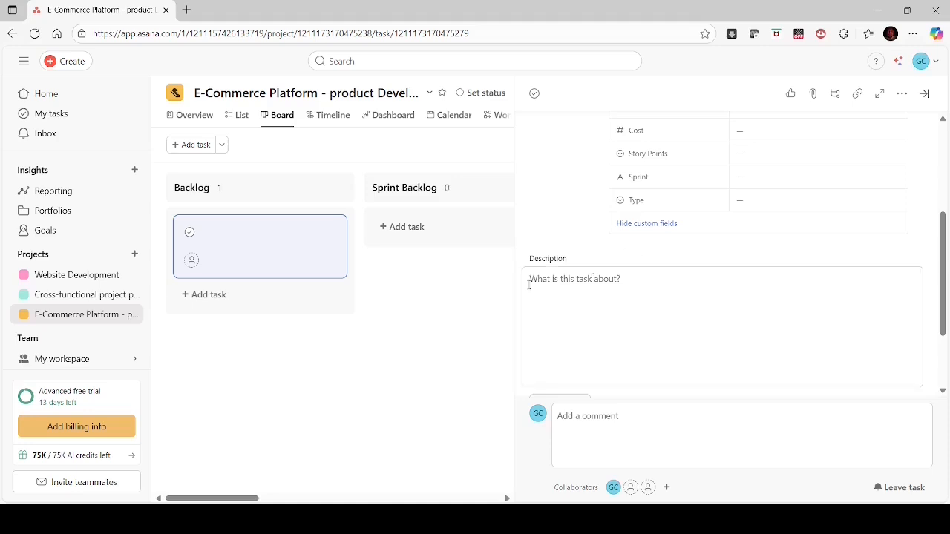
{"action": "left_click", "coordinate": [405, 352]}
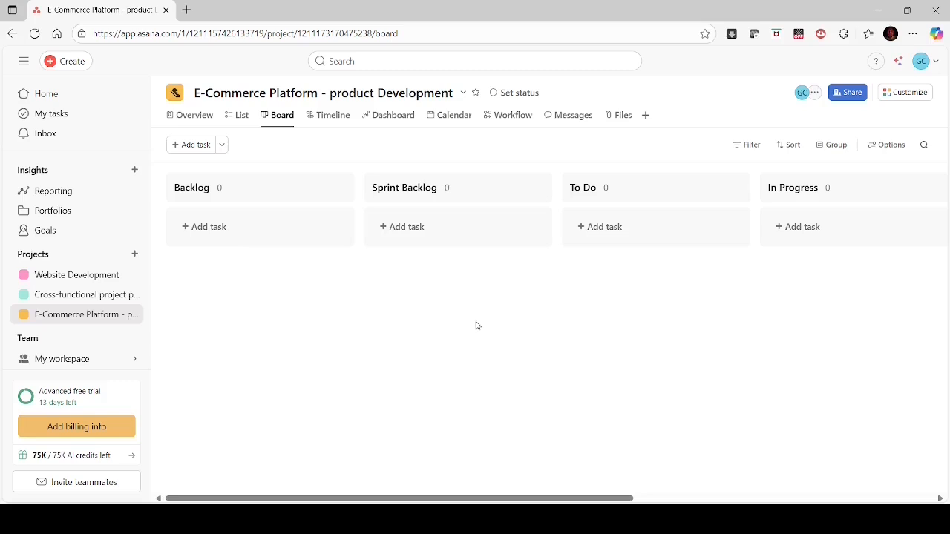
- Import the user story tasks from a CSV file into the project and go to the project from the import preview
{"action": "left_click", "coordinate": [462, 94]}
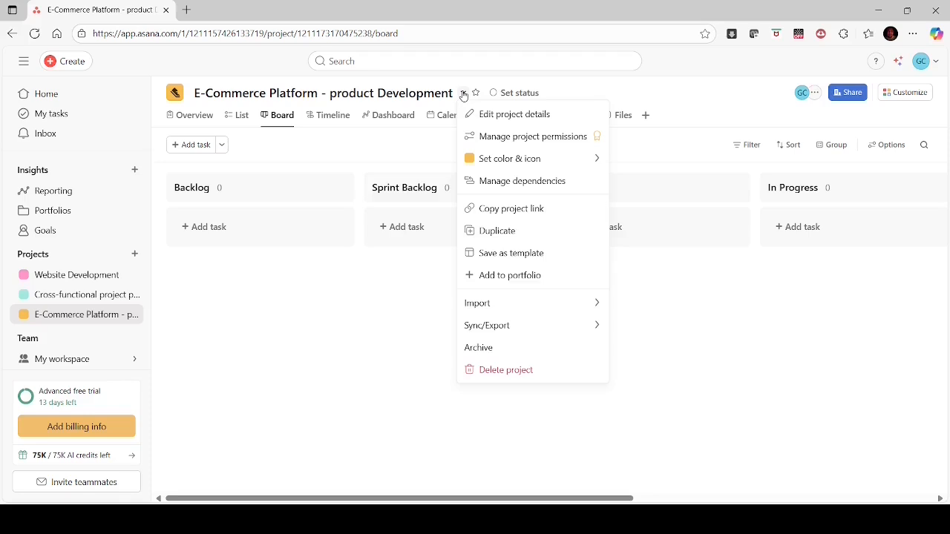
{"action": "mouse_move", "coordinate": [534, 314]}
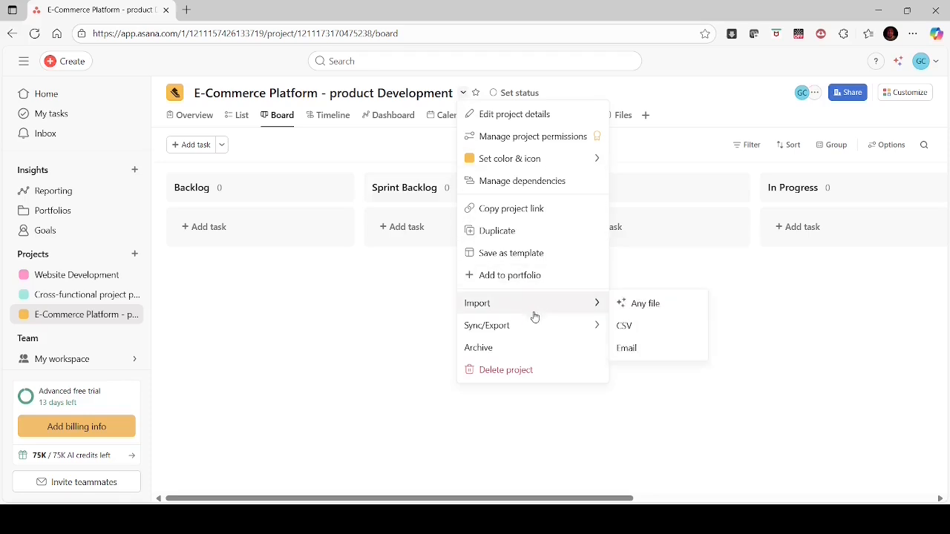
{"action": "left_click", "coordinate": [633, 332]}
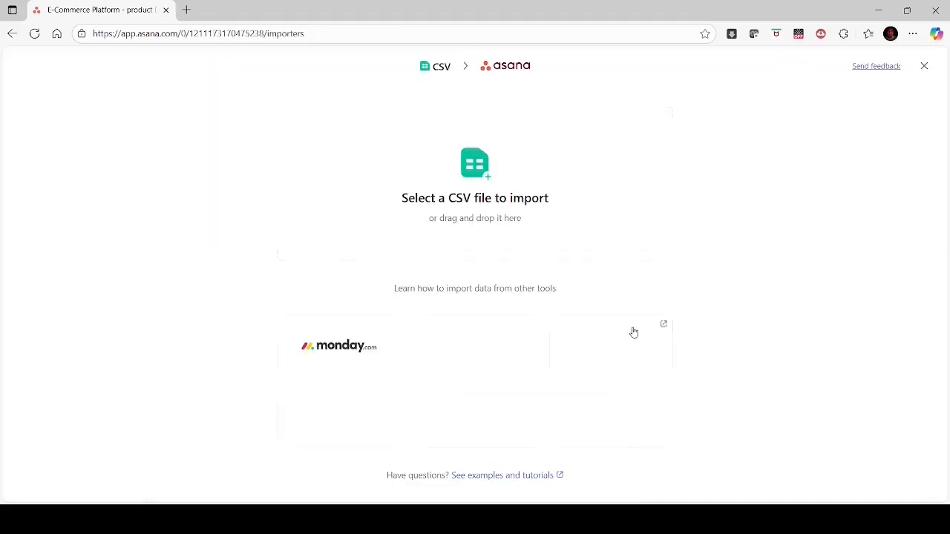
{"action": "left_click", "coordinate": [469, 215]}
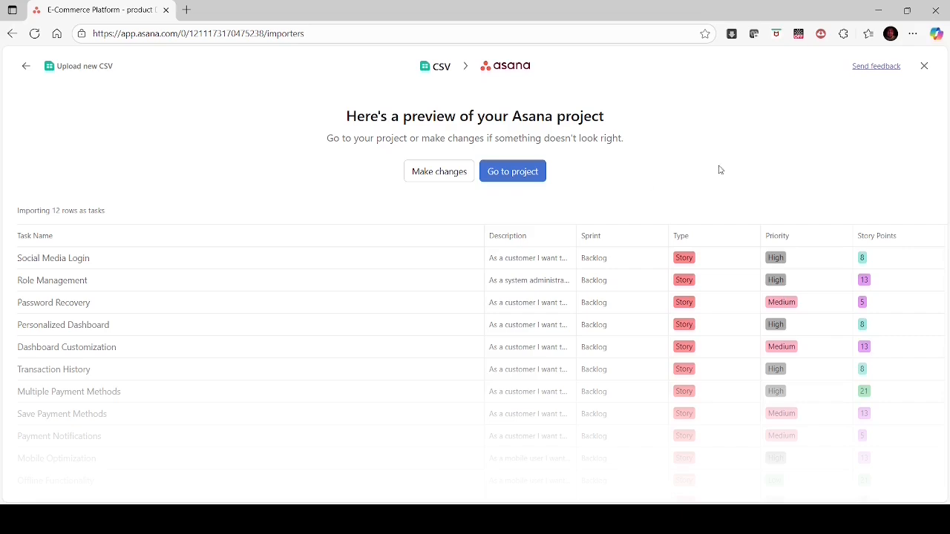
{"action": "left_click", "coordinate": [510, 175]}
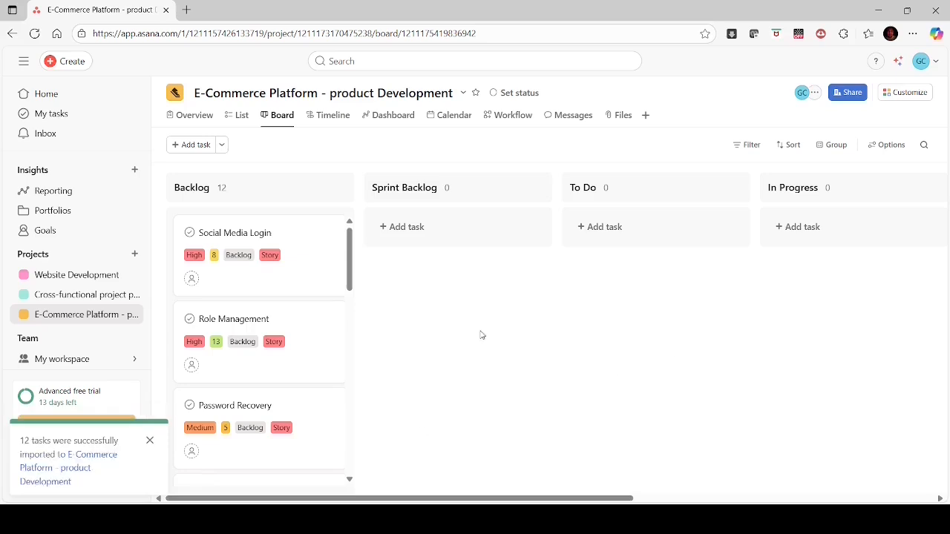
- Examine the imported Backlog tasks and the field values of the Role Management task
{"action": "left_click_drag", "start_coordinate": [348, 264], "coordinate": [349, 233]}
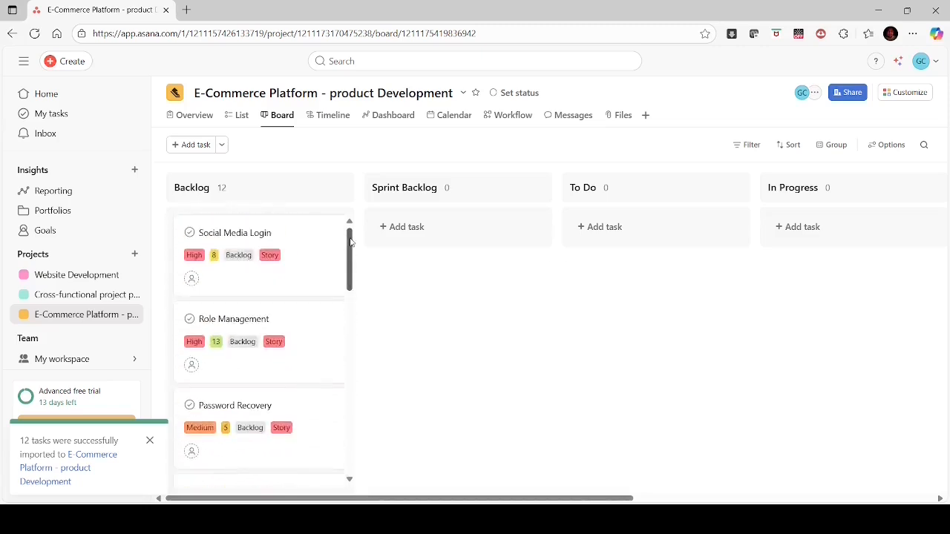
{"action": "left_click", "coordinate": [256, 366]}
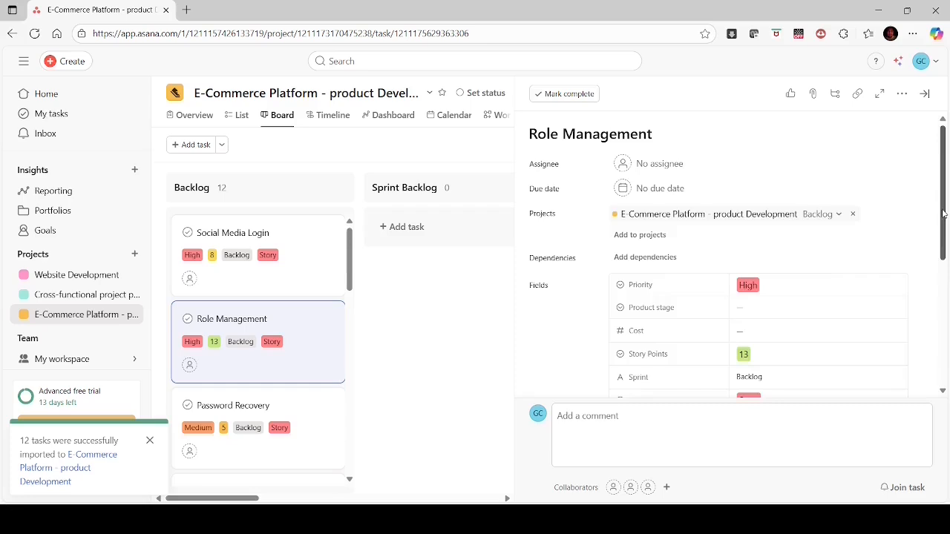
{"action": "left_click_drag", "start_coordinate": [943, 218], "coordinate": [927, 177]}
{"action": "mouse_move", "coordinate": [944, 225]}
{"action": "left_mouse_down"}
{"action": "mouse_move", "coordinate": [945, 266]}
{"action": "mouse_move", "coordinate": [946, 242]}
{"action": "left_mouse_up"}
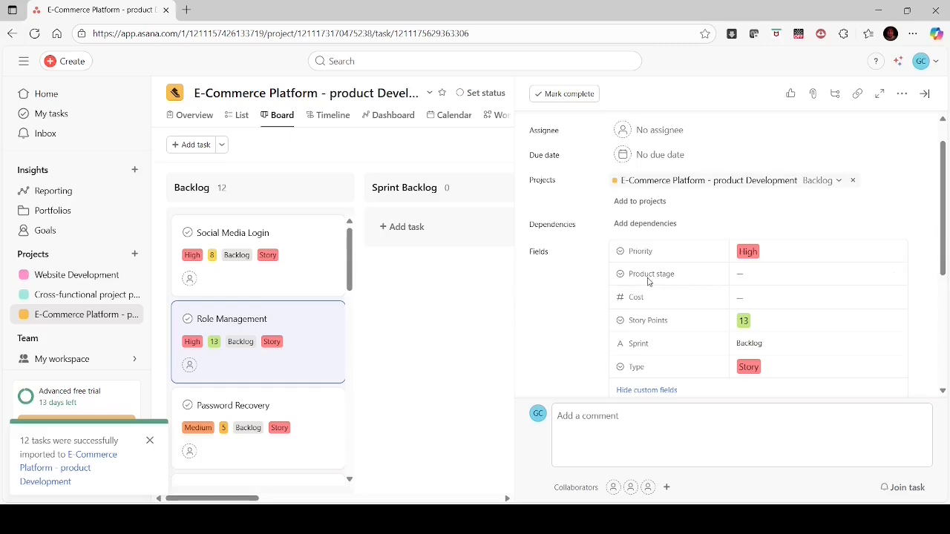
{"action": "mouse_move", "coordinate": [674, 277]}
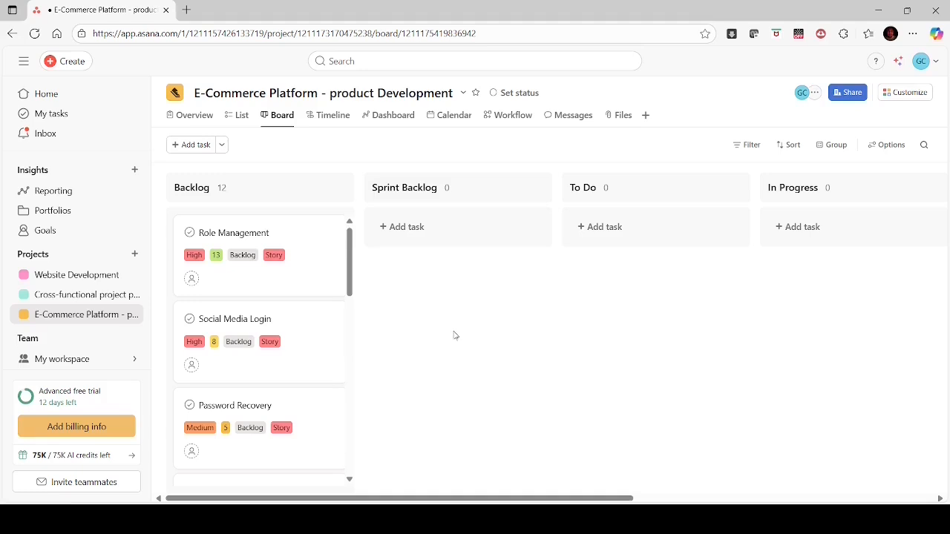
- Add a task named "Task 1" to the Backlog section
{"action": "left_click", "coordinate": [191, 146]}
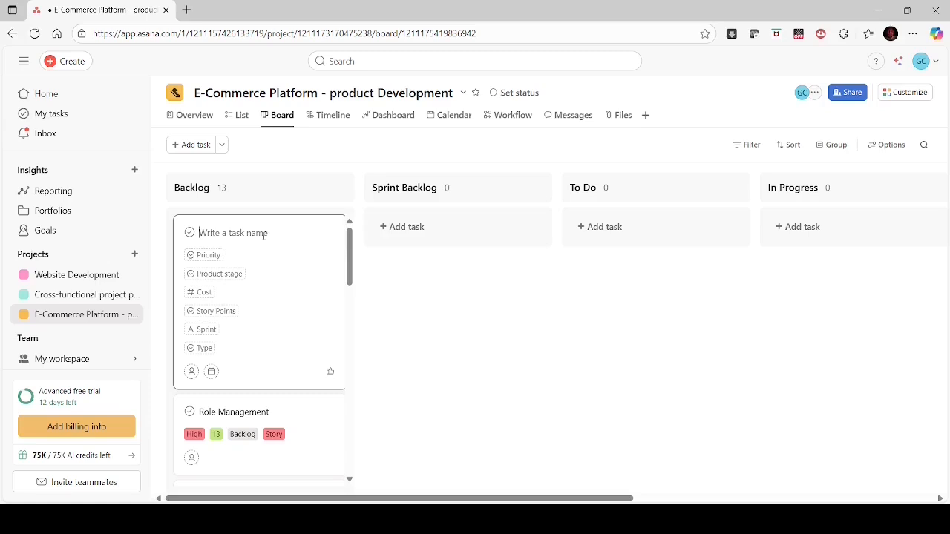
{"action": "type", "text": "Task 1"}
{"action": "left_click", "coordinate": [438, 333]}
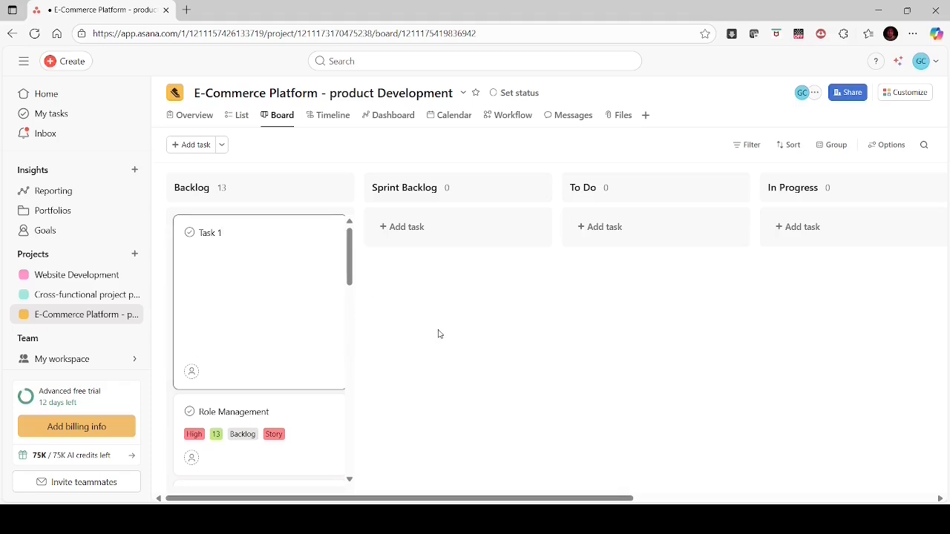
- Open the details of Task 1 and enter "Description 1" as its description
{"action": "left_click", "coordinate": [256, 236]}
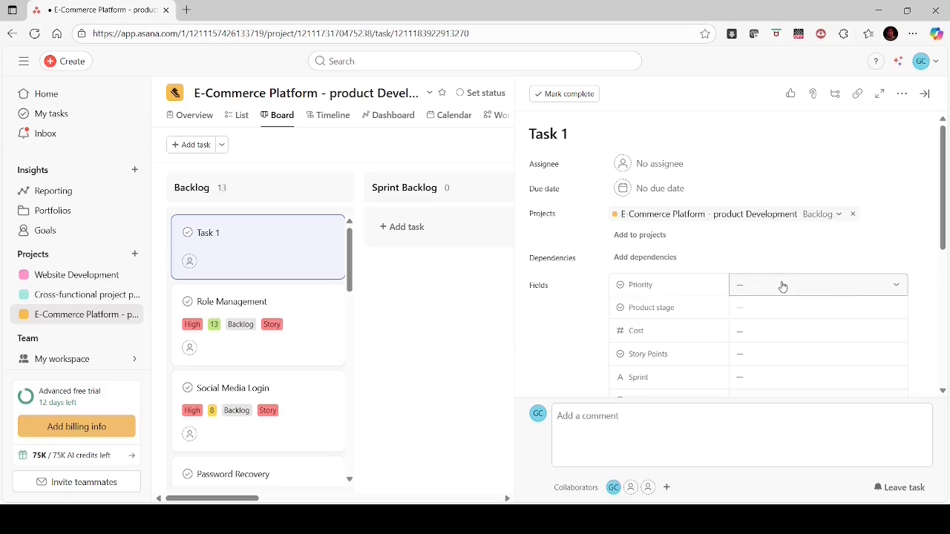
{"action": "left_click_drag", "start_coordinate": [944, 208], "coordinate": [945, 274]}
{"action": "left_click", "coordinate": [565, 324]}
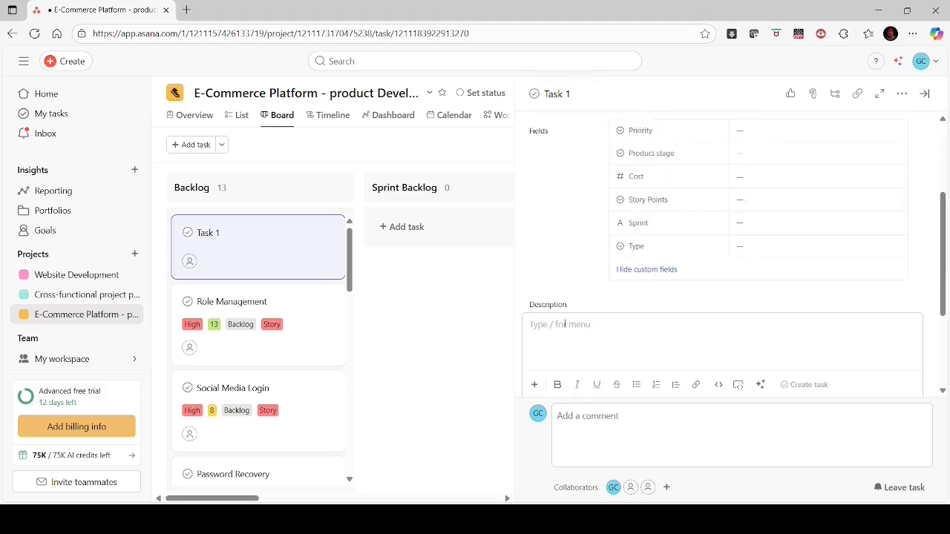
{"action": "type", "text": "Desc"}
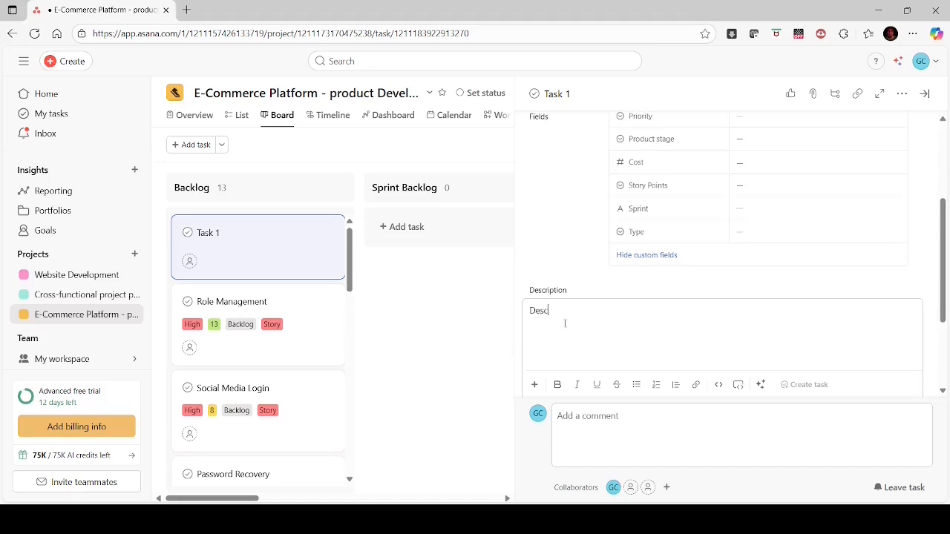
{"action": "type", "text": "ription 1"}
{"action": "left_click_drag", "start_coordinate": [944, 284], "coordinate": [944, 194]}
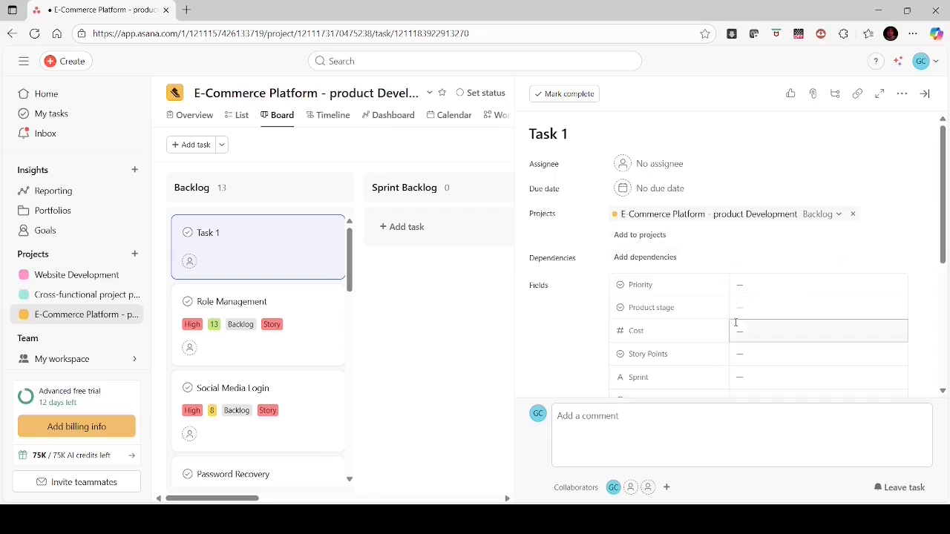
- Fill in Task 1's custom fields with Priority Low, Sprint "Backlog" and Type Bug
{"action": "left_click", "coordinate": [897, 284]}
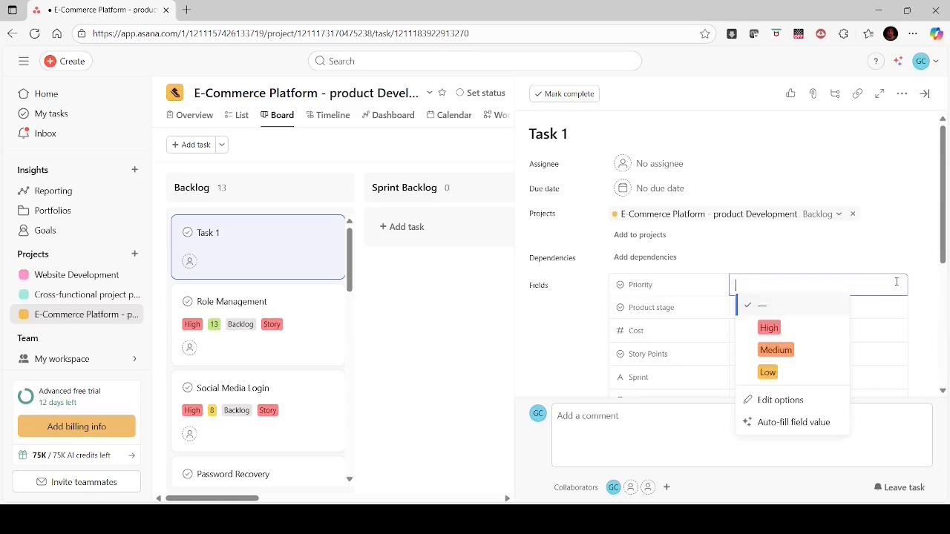
{"action": "left_click", "coordinate": [768, 372]}
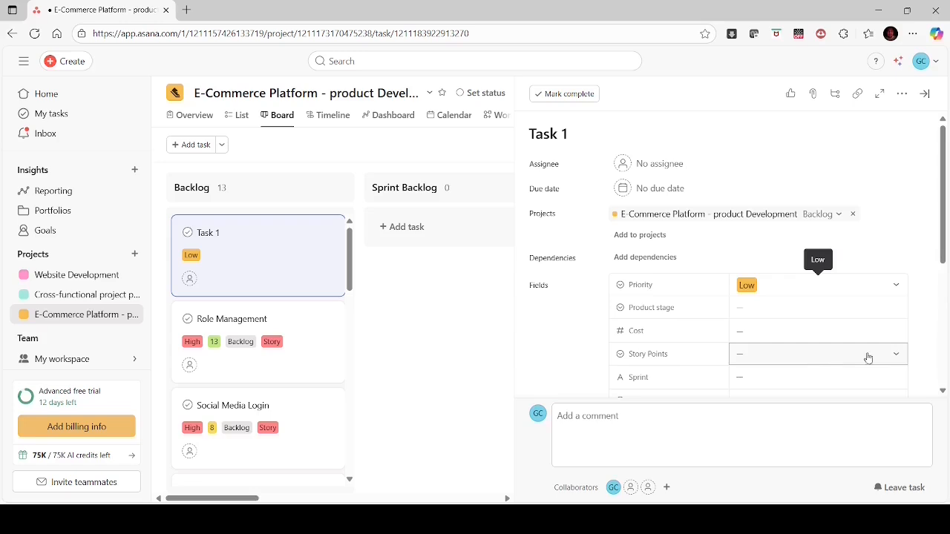
{"action": "left_click_drag", "start_coordinate": [942, 232], "coordinate": [942, 255]}
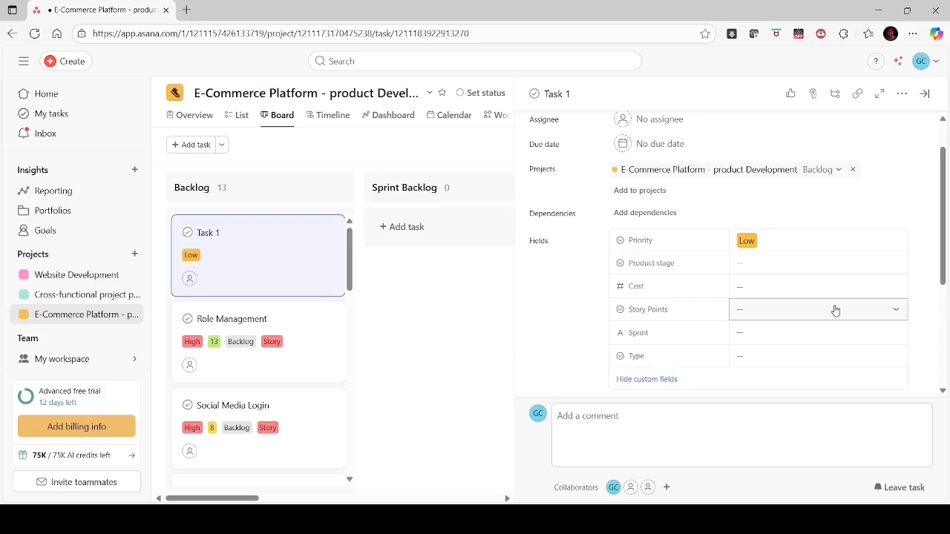
{"action": "left_click", "coordinate": [805, 333]}
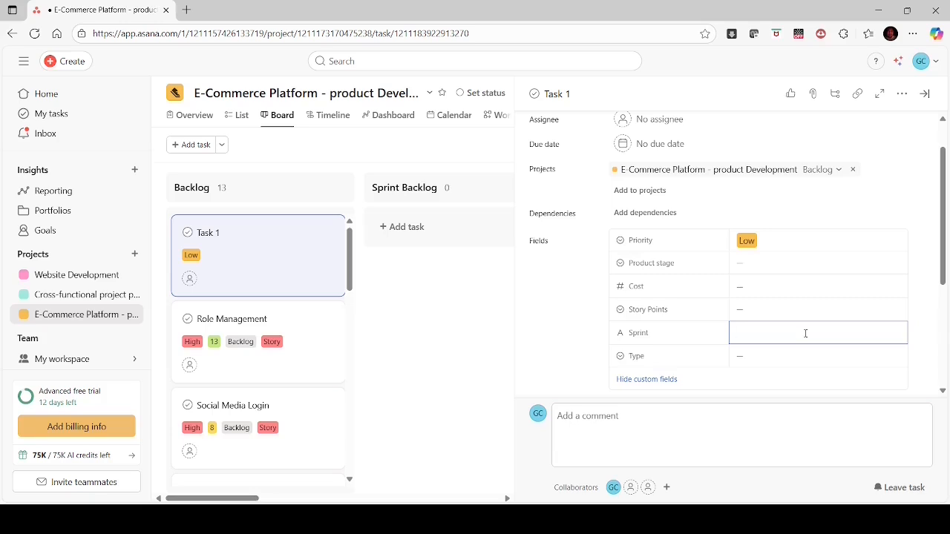
{"action": "type", "text": "Backlog"}
{"action": "left_click", "coordinate": [804, 357]}
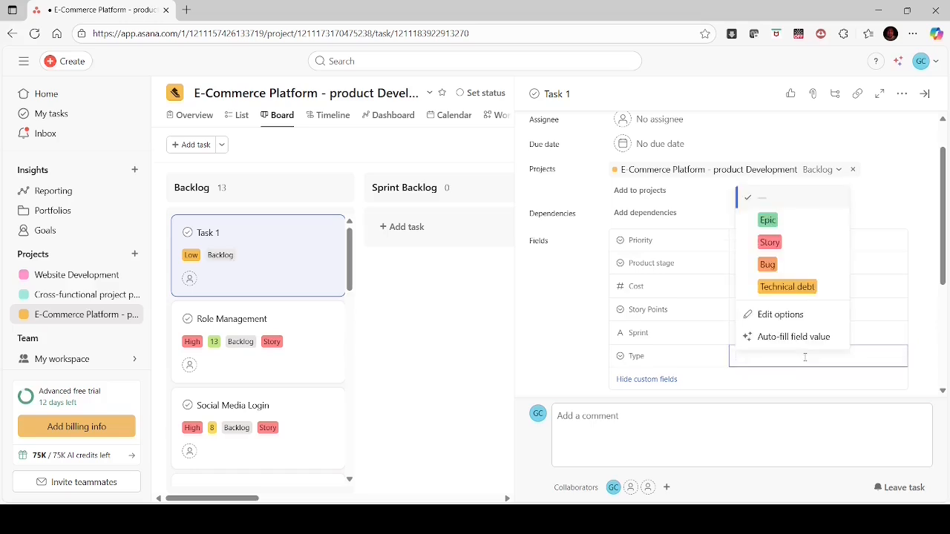
{"action": "left_click", "coordinate": [767, 264]}
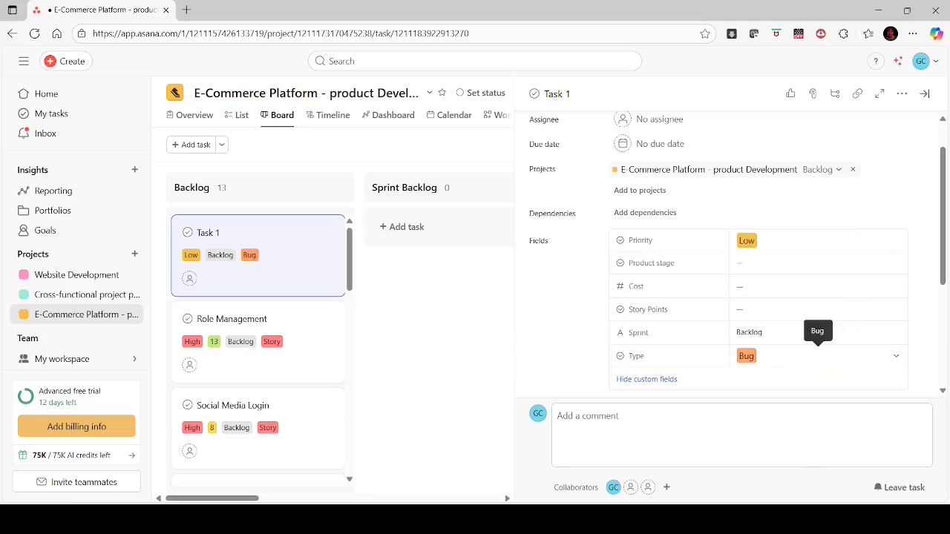
- Close Task 1's details and, in the list view, move Role Management, Social Media Login and Password Recovery to the Sprint Backlog section
{"action": "left_click_drag", "start_coordinate": [943, 267], "coordinate": [942, 205]}
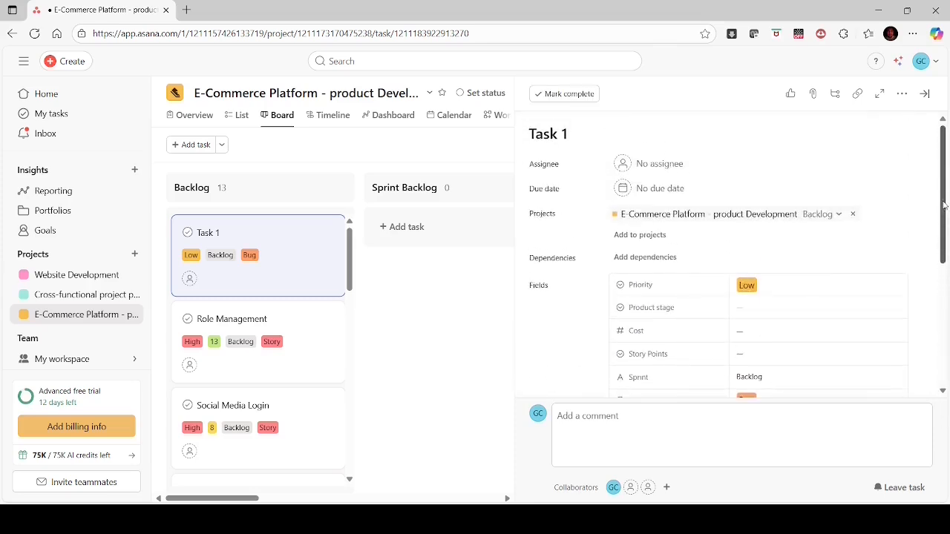
{"action": "left_click", "coordinate": [444, 370]}
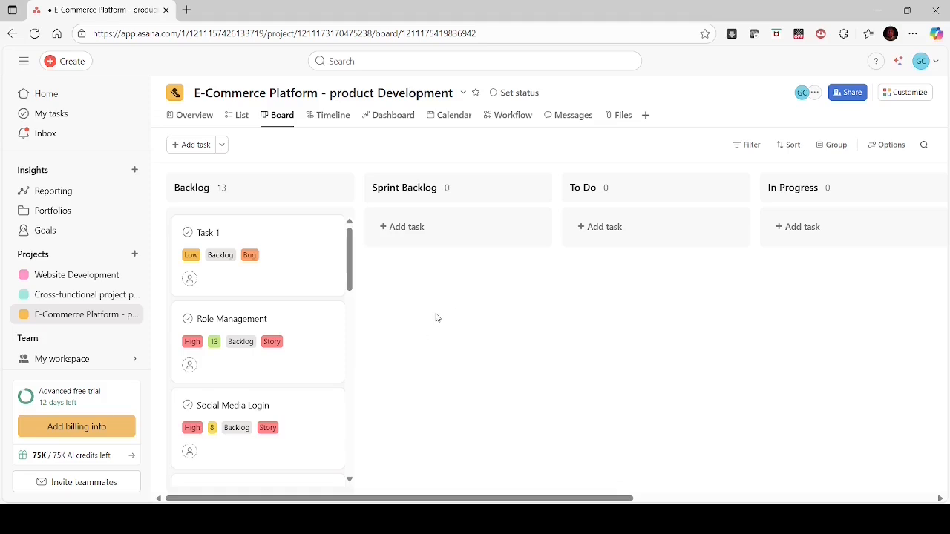
{"action": "left_click", "coordinate": [237, 119]}
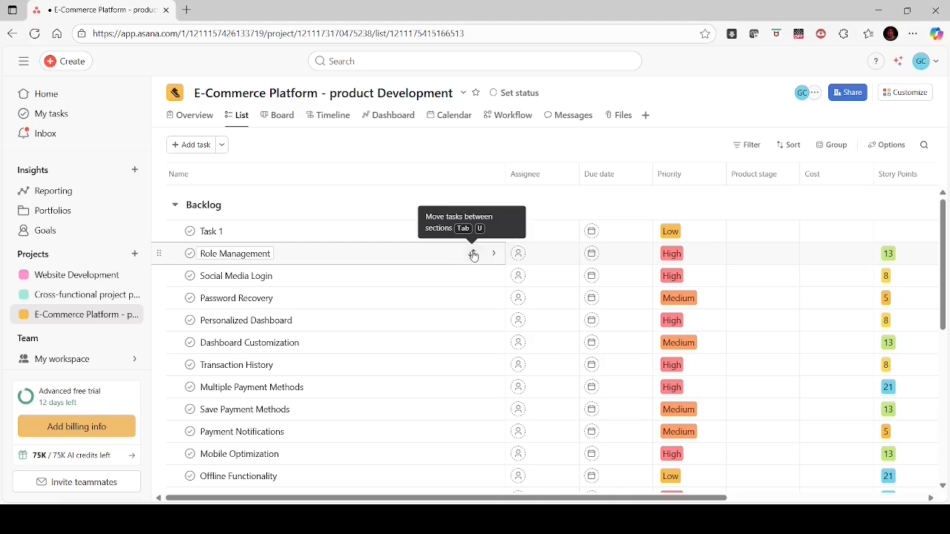
{"action": "left_click", "coordinate": [472, 254]}
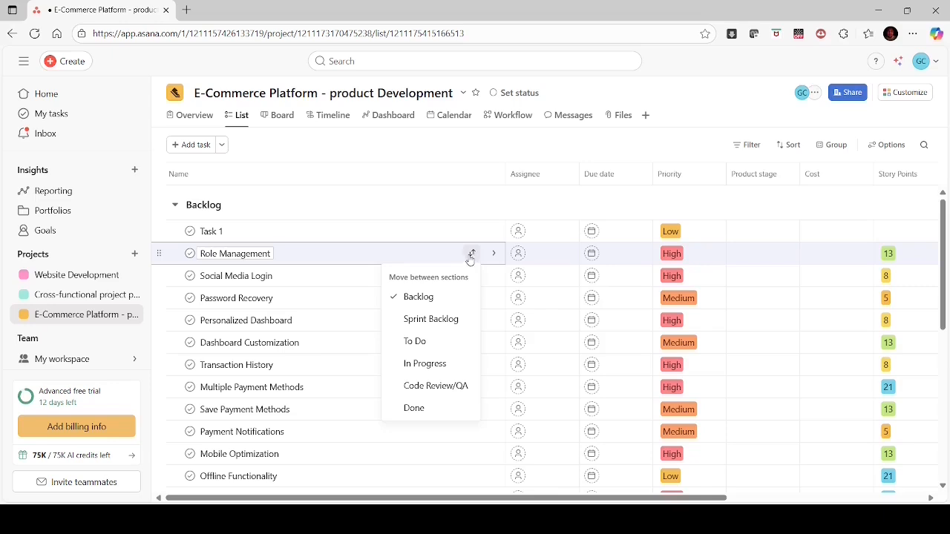
{"action": "left_click", "coordinate": [455, 319]}
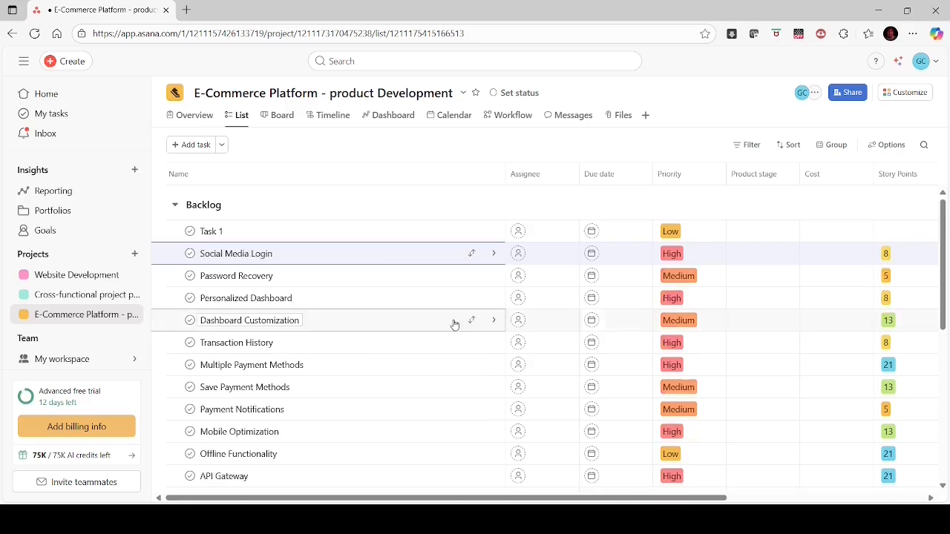
{"action": "left_click", "coordinate": [472, 253]}
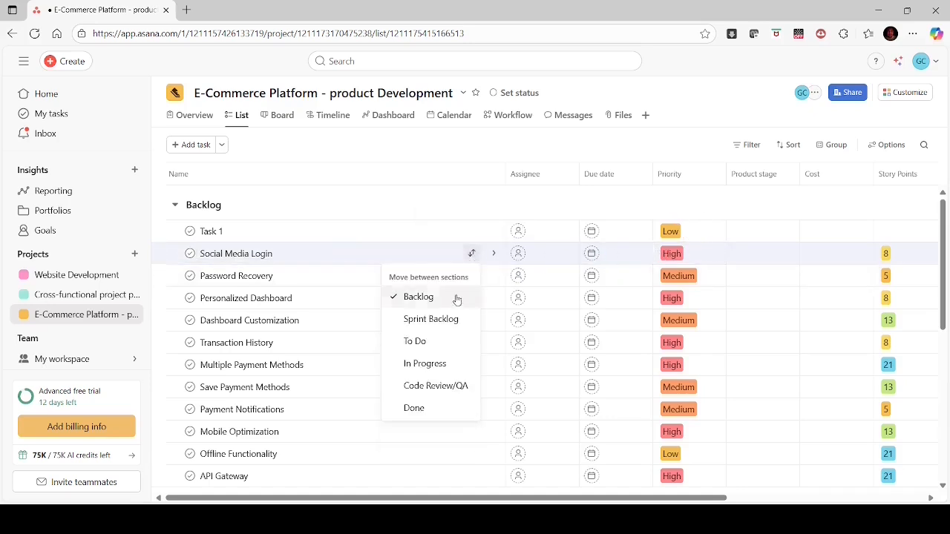
{"action": "left_click", "coordinate": [430, 319]}
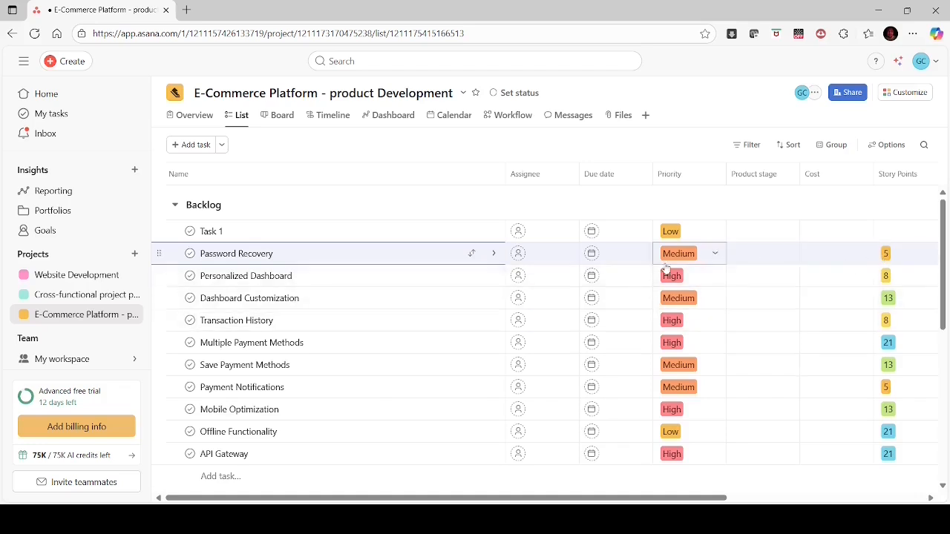
{"action": "left_click", "coordinate": [473, 253]}
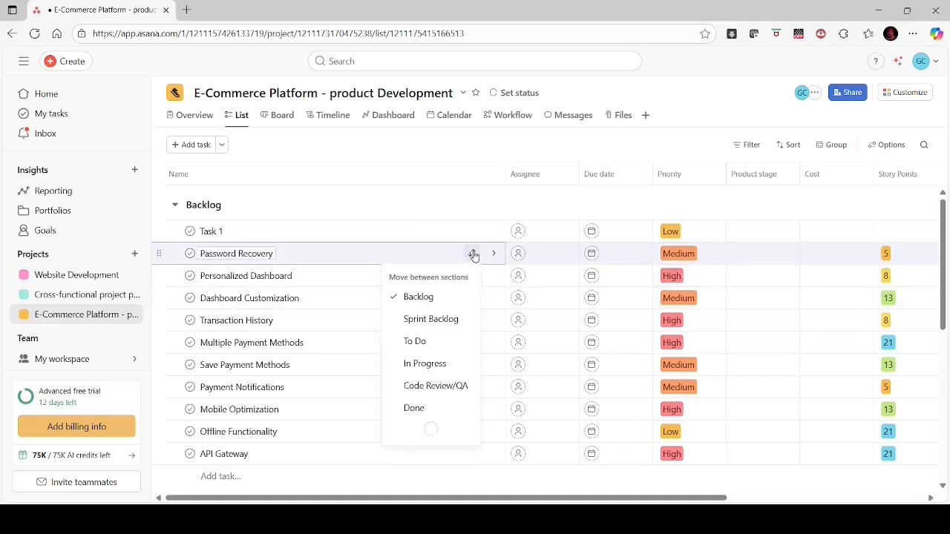
{"action": "left_click", "coordinate": [431, 319]}
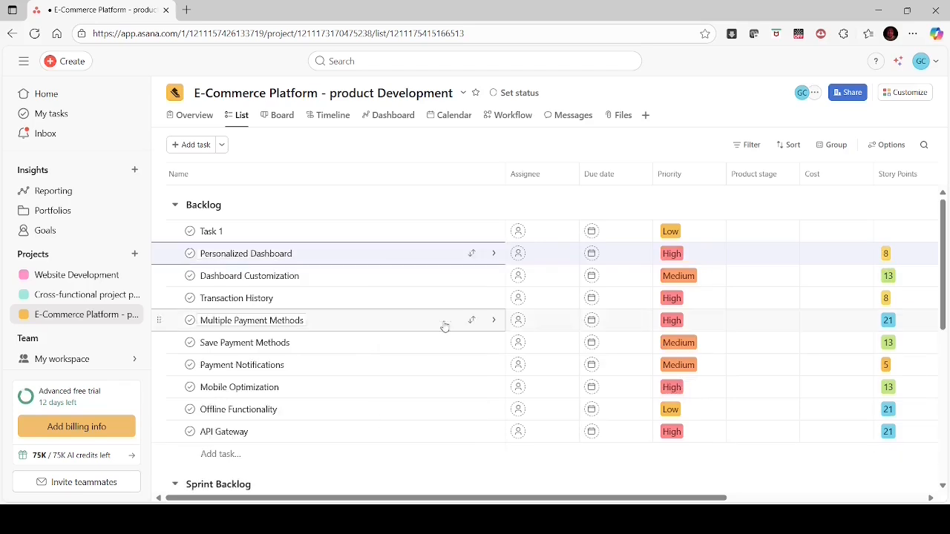
- Return to the board view and set the Sprint field of the Password Recovery task to "Sprint 1"
{"action": "left_click", "coordinate": [278, 116]}
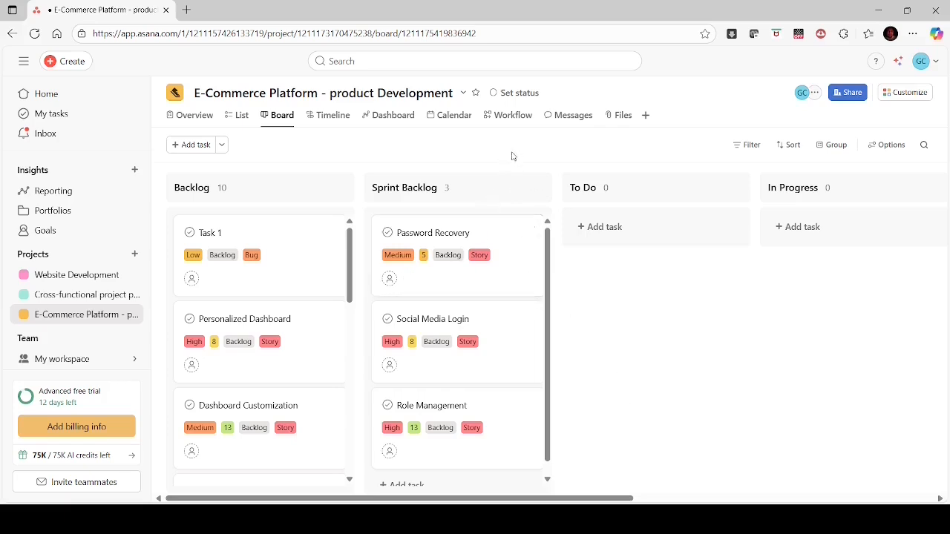
{"action": "left_click", "coordinate": [465, 287]}
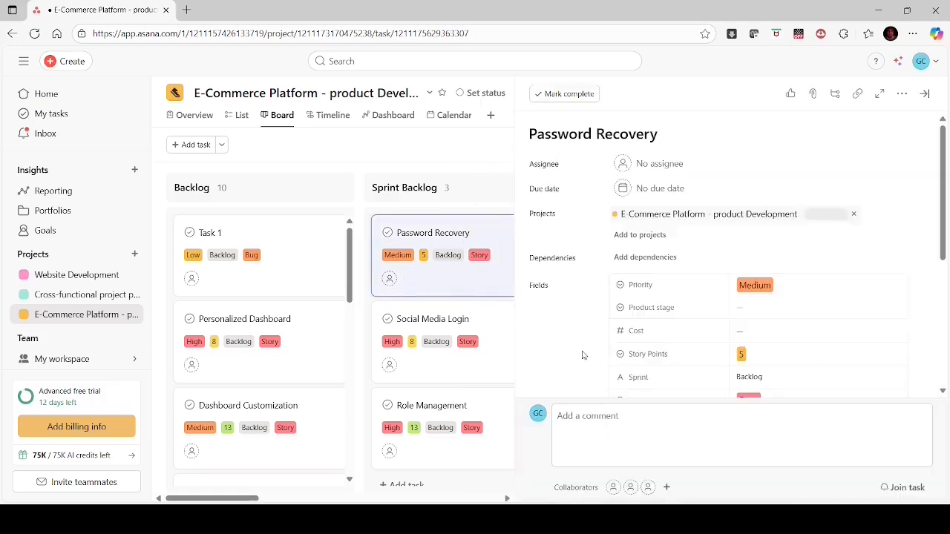
{"action": "left_click", "coordinate": [772, 382]}
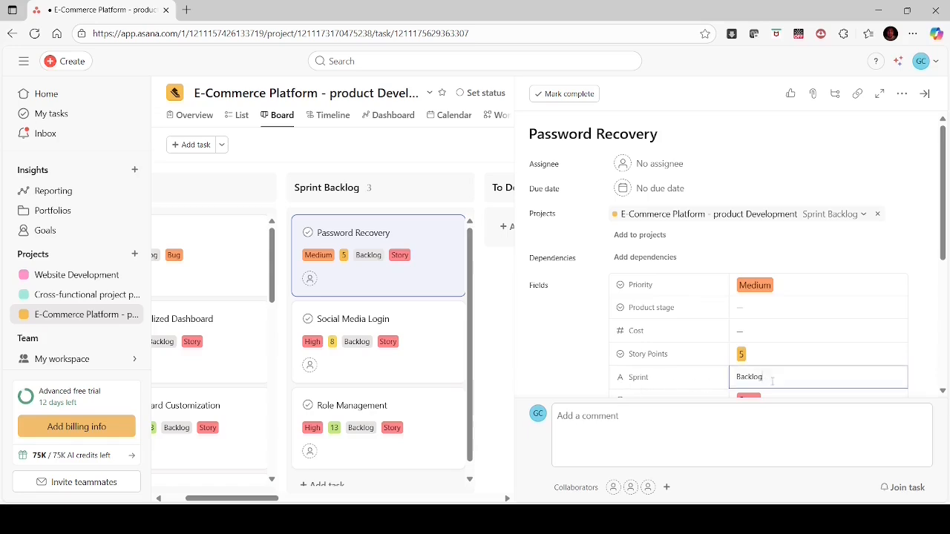
{"action": "key", "text": "BackSpace"}
{"action": "key", "text": "BackSpace"}
{"action": "key", "text": "BackSpace"}
{"action": "key", "text": "BackSpace"}
{"action": "key", "text": "BackSpace"}
{"action": "key", "text": "BackSpace"}
{"action": "key", "text": "BackSpace"}
{"action": "type", "text": "Sprint 1"}
{"action": "left_click", "coordinate": [888, 162]}
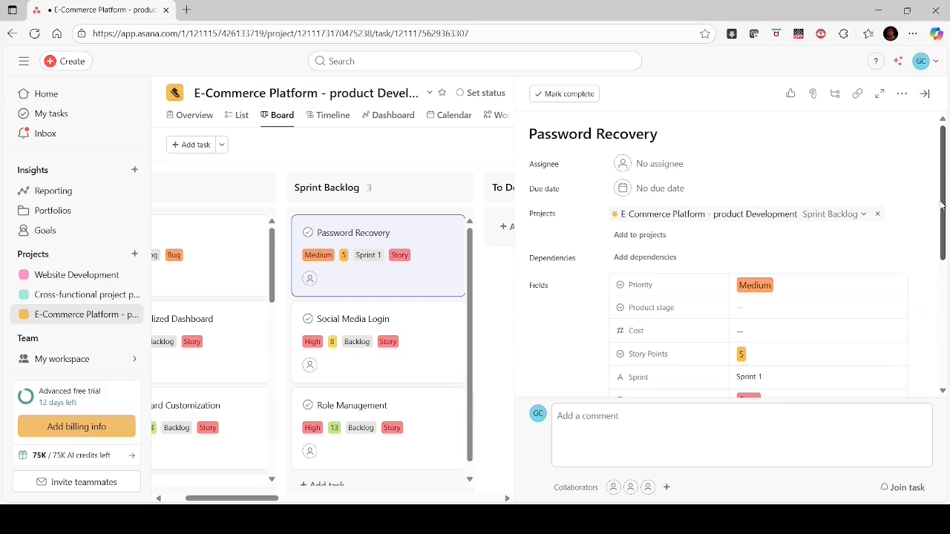
{"action": "left_click_drag", "start_coordinate": [942, 208], "coordinate": [944, 340]}
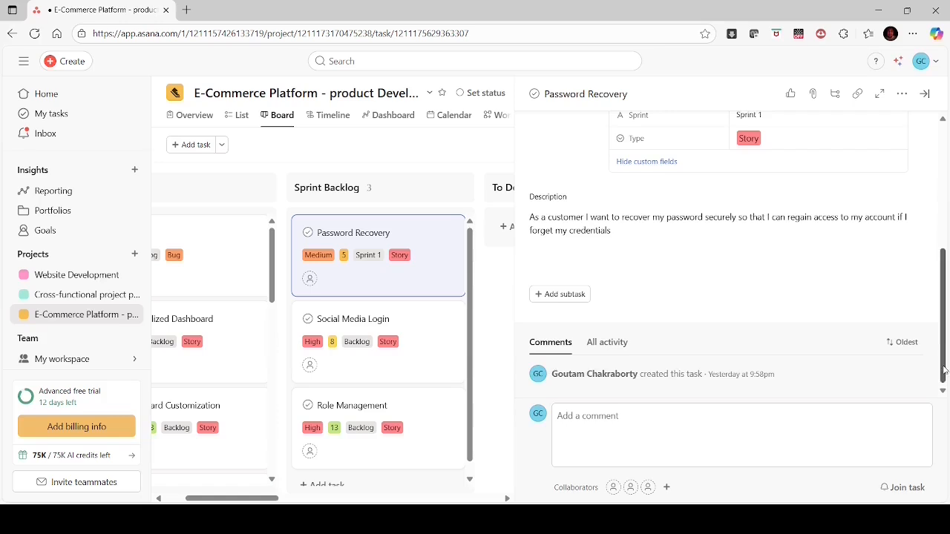
{"action": "mouse_move", "coordinate": [944, 370]}
{"action": "left_mouse_down"}
{"action": "mouse_move", "coordinate": [944, 247]}
{"action": "mouse_move", "coordinate": [946, 373]}
{"action": "left_mouse_up"}
- Set the Sprint field of the Social Media Login task in Sprint Backlog to "Sprint 1"
{"action": "left_click", "coordinate": [386, 362]}
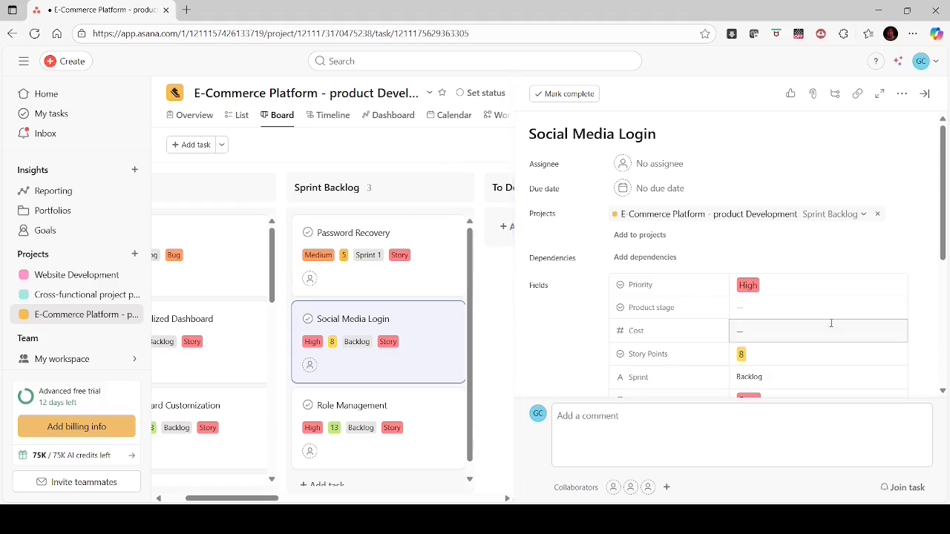
{"action": "scroll", "coordinate": [944, 206], "scroll_direction": "down", "scroll_amount": 3}
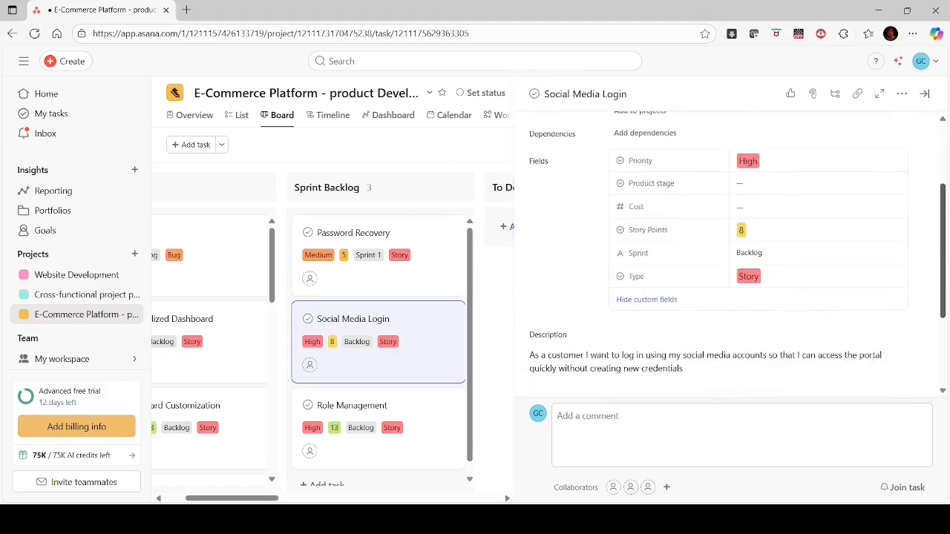
{"action": "left_click", "coordinate": [781, 255]}
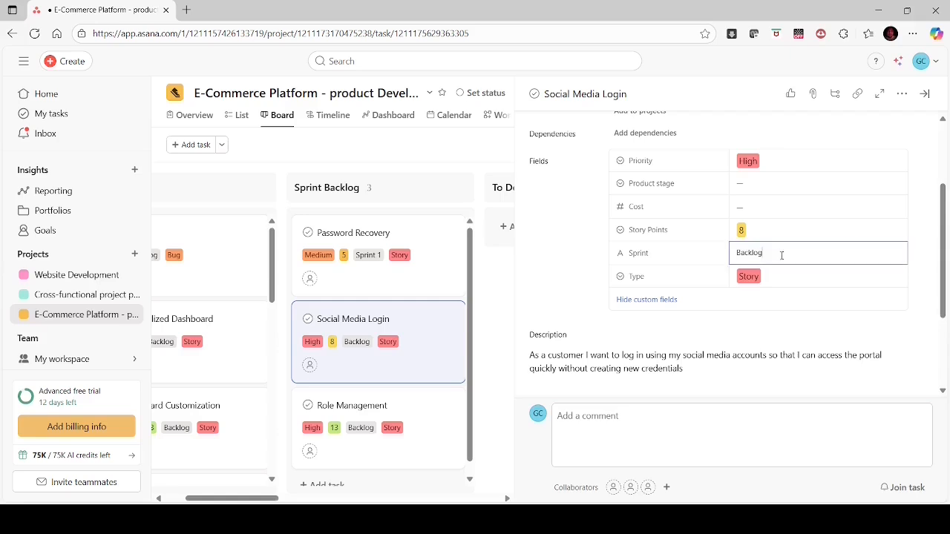
{"action": "key", "text": "BackSpace"}
{"action": "key", "text": "BackSpace"}
{"action": "key", "text": "BackSpace"}
{"action": "key", "text": "BackSpace"}
{"action": "key", "text": "BackSpace"}
{"action": "key", "text": "BackSpace"}
{"action": "key", "text": "BackSpace"}
{"action": "type", "text": "Sprint 1"}
{"action": "left_click", "coordinate": [835, 133]}
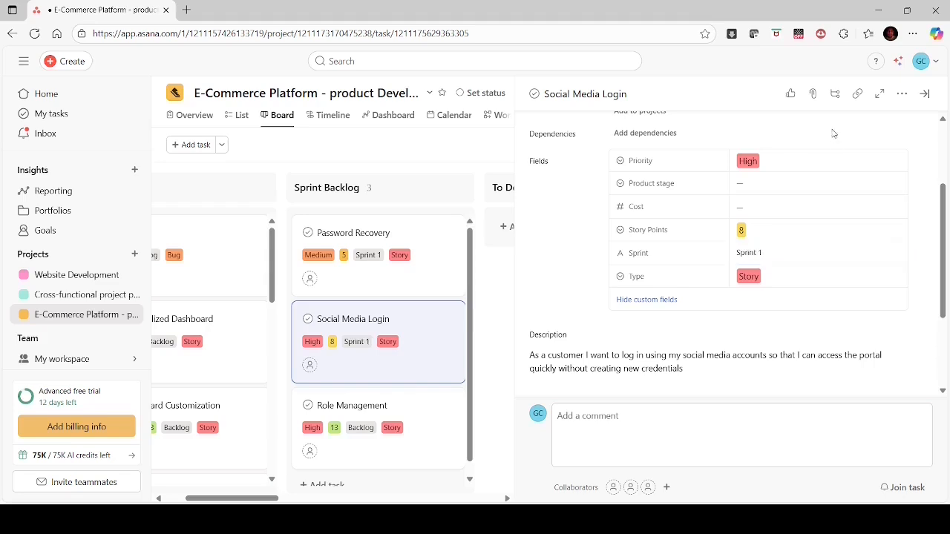
- Set the Sprint field of the Role Management task in Sprint Backlog to "Sprint 1"
{"action": "left_click", "coordinate": [392, 417]}
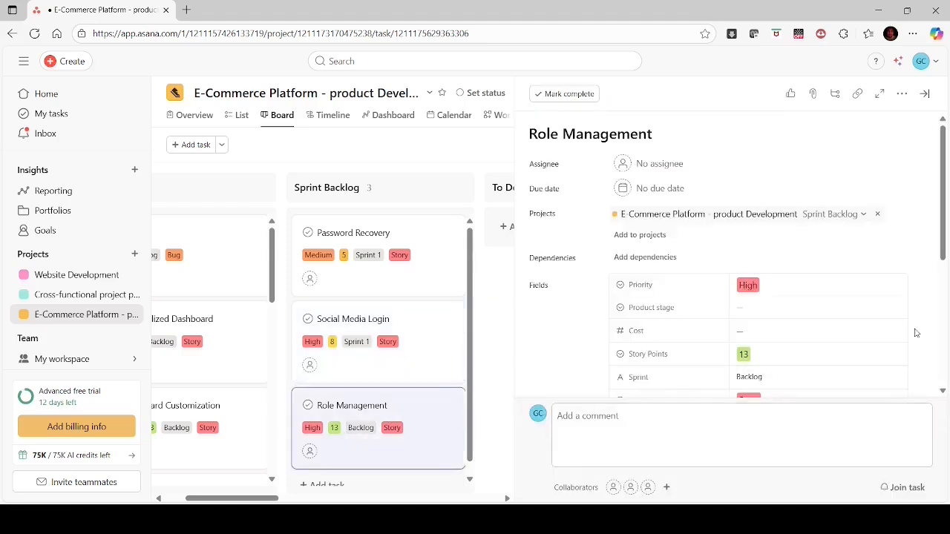
{"action": "left_click_drag", "start_coordinate": [944, 213], "coordinate": [944, 280]}
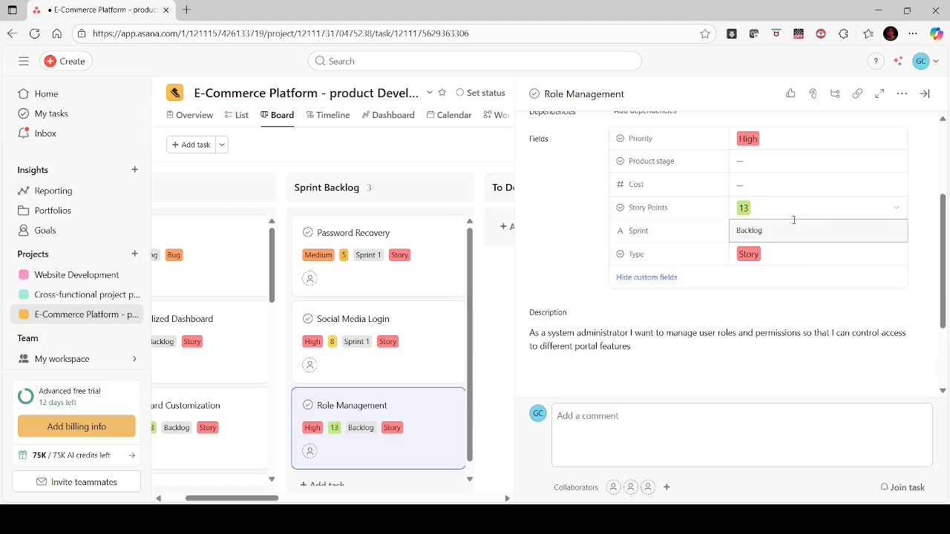
{"action": "left_click", "coordinate": [774, 230]}
{"action": "key", "text": "BackSpace"}
{"action": "key", "text": "BackSpace"}
{"action": "key", "text": "BackSpace"}
{"action": "key", "text": "BackSpace"}
{"action": "key", "text": "BackSpace"}
{"action": "key", "text": "BackSpace"}
{"action": "key", "text": "BackSpace"}
{"action": "type", "text": "Sprint 1"}
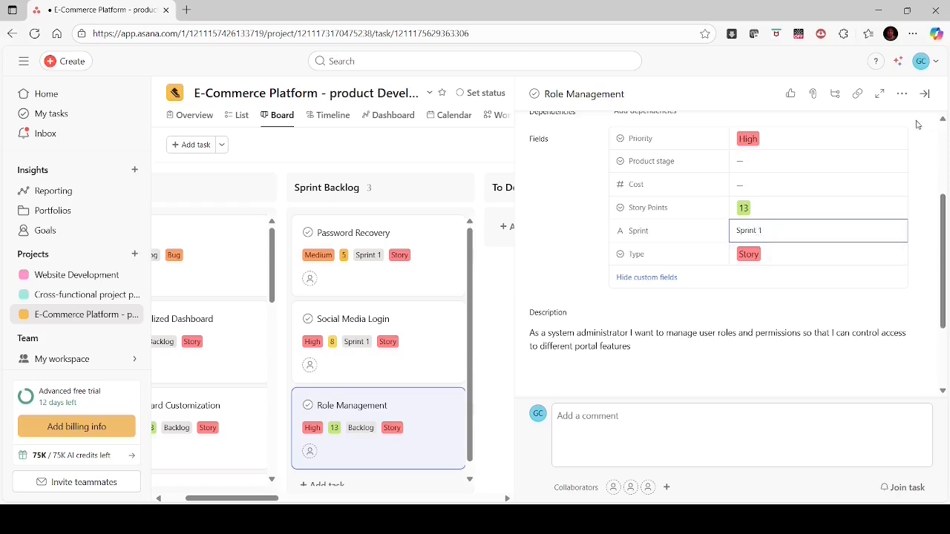
{"action": "left_click_drag", "start_coordinate": [943, 238], "coordinate": [935, 146]}
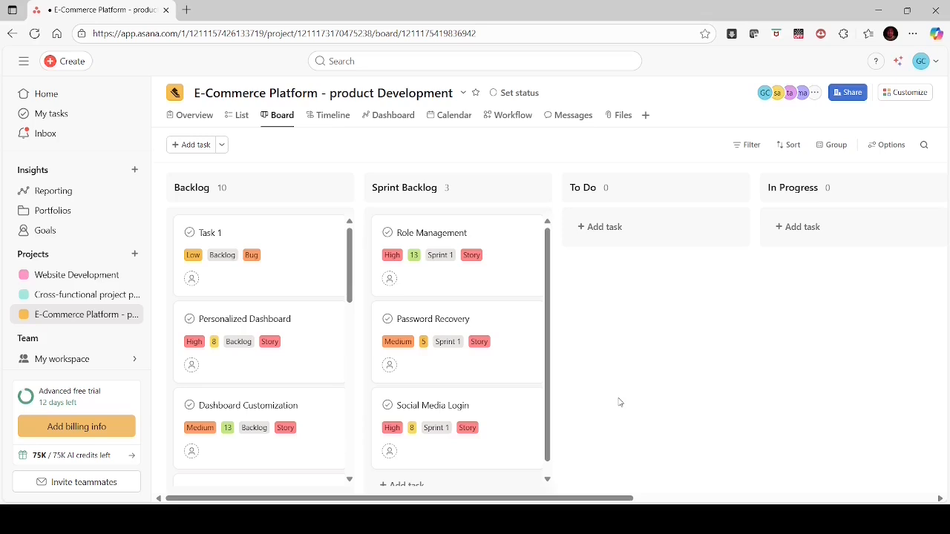
- Assign the Role Management task in Sprint Backlog to a limited access team member and close its details
{"action": "left_click", "coordinate": [480, 284]}
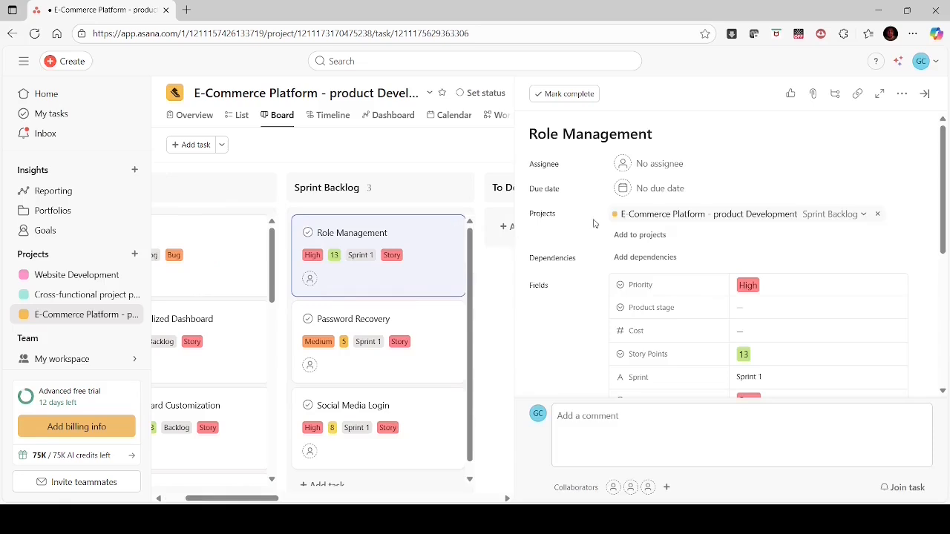
{"action": "left_click", "coordinate": [664, 164]}
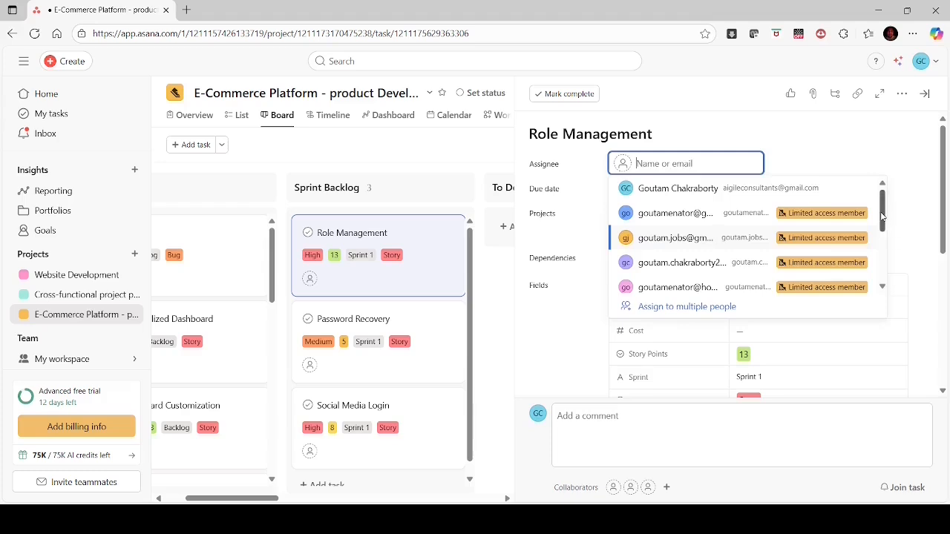
{"action": "left_click_drag", "start_coordinate": [883, 215], "coordinate": [882, 267]}
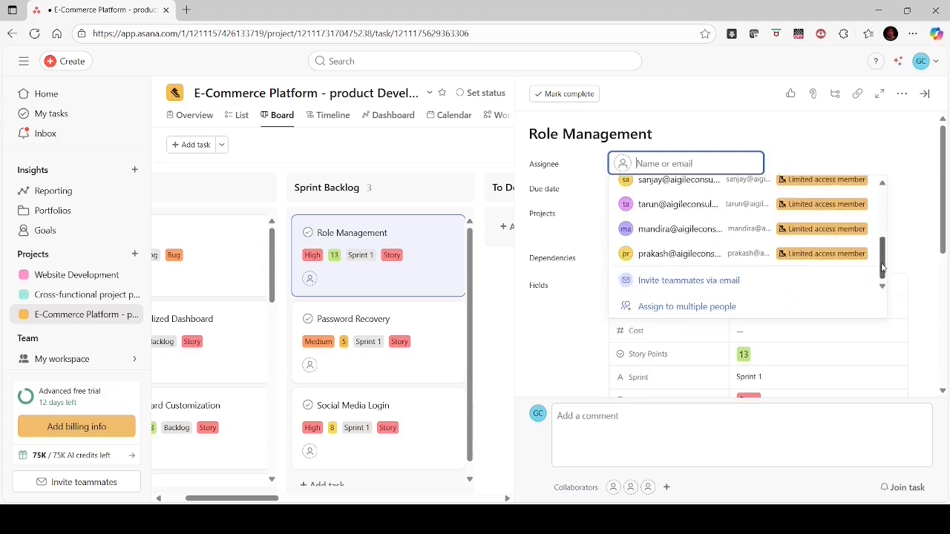
{"action": "left_click", "coordinate": [651, 256]}
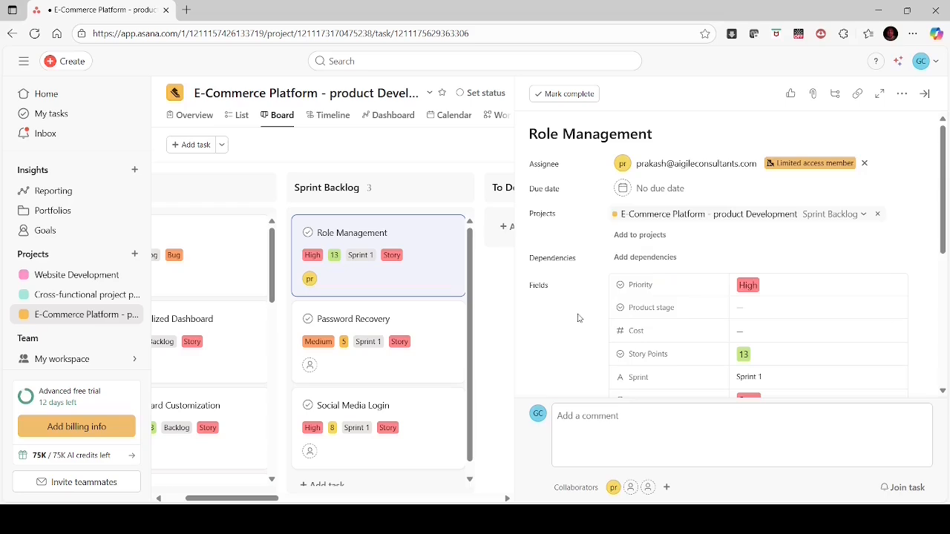
{"action": "left_click", "coordinate": [924, 93]}
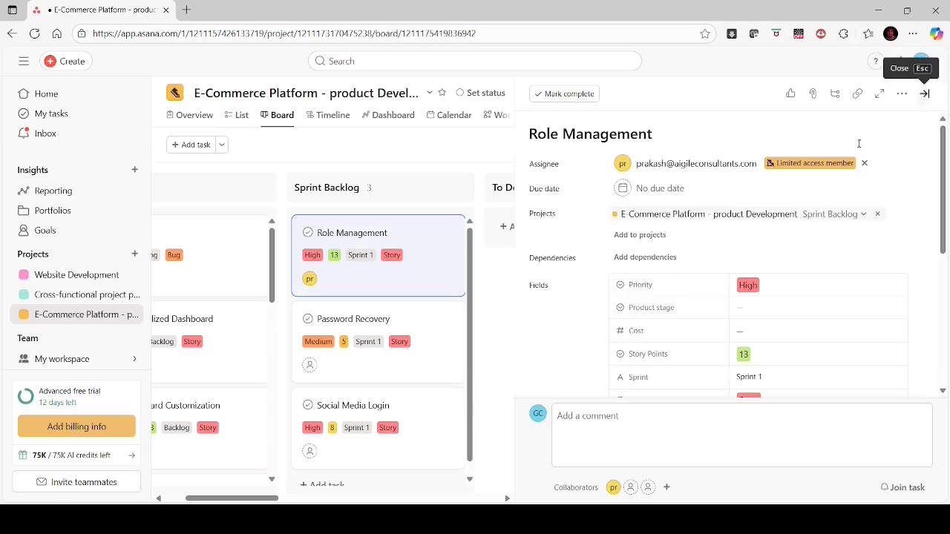
- Assign the Password Recovery task in Sprint Backlog to a different limited access team member and close its details
{"action": "left_click", "coordinate": [425, 362]}
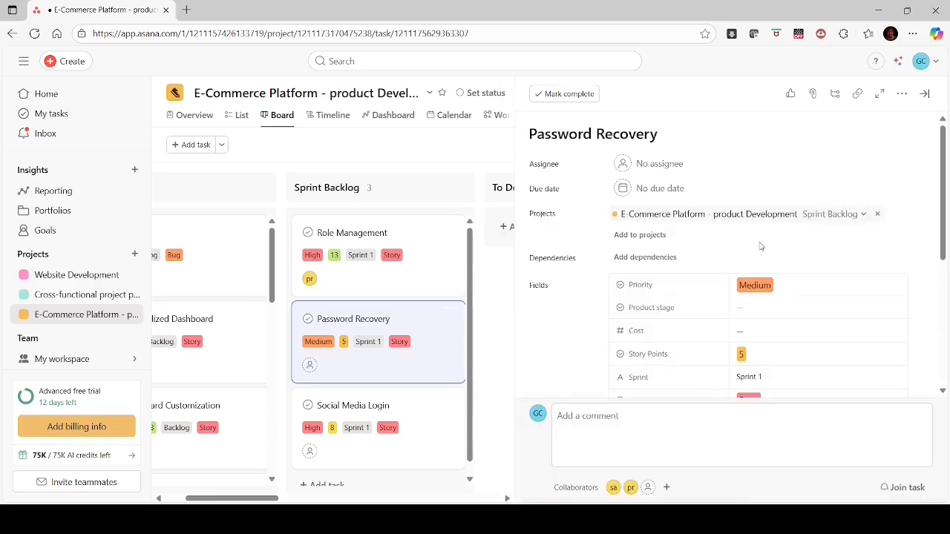
{"action": "left_click", "coordinate": [656, 165]}
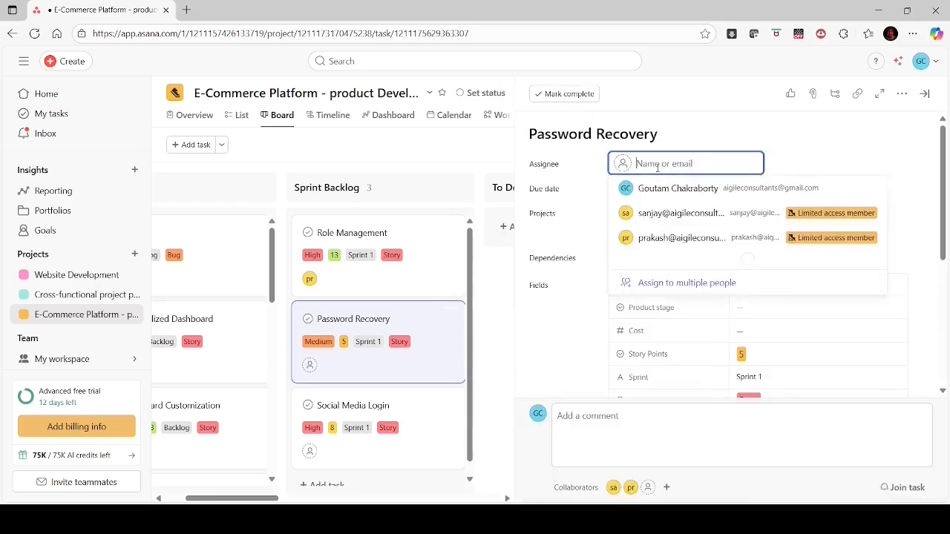
{"action": "left_click_drag", "start_coordinate": [883, 206], "coordinate": [888, 267]}
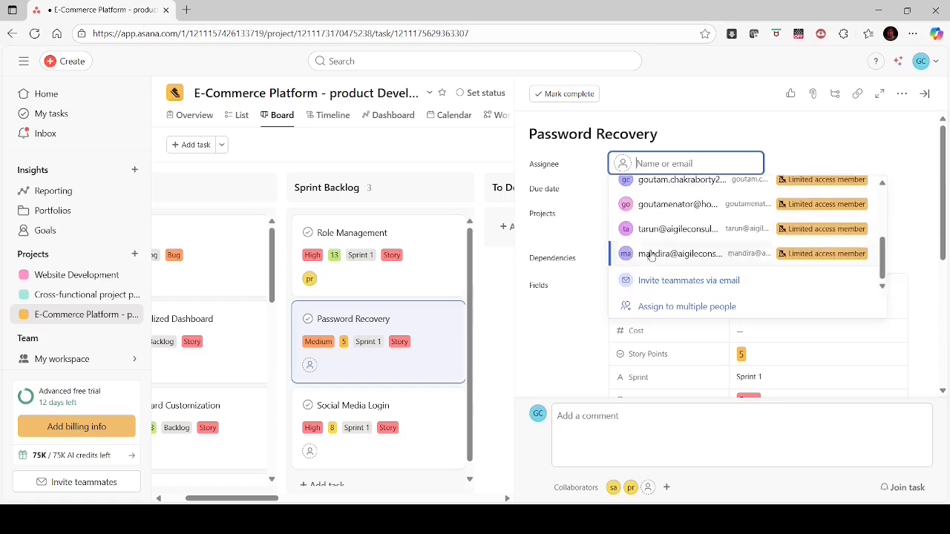
{"action": "left_click", "coordinate": [666, 228]}
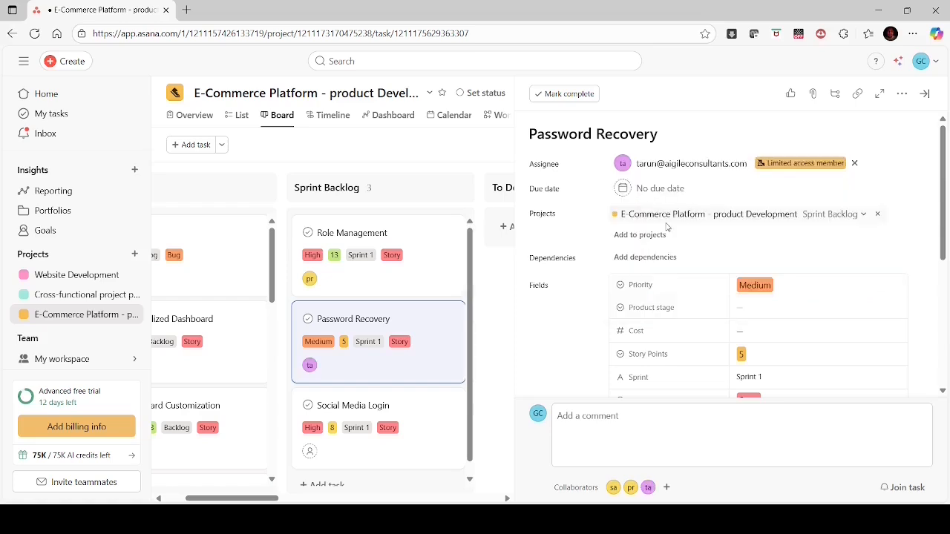
{"action": "left_click", "coordinate": [924, 95]}
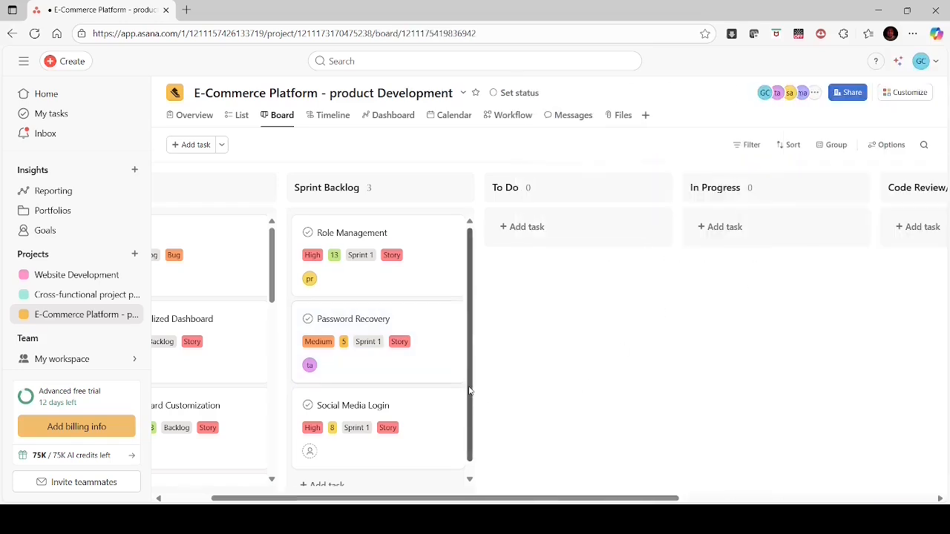
- Assign the Social Media Login task in Sprint Backlog to a third limited access team member and close its details
{"action": "scroll", "coordinate": [470, 397], "scroll_direction": "down", "scroll_amount": 1}
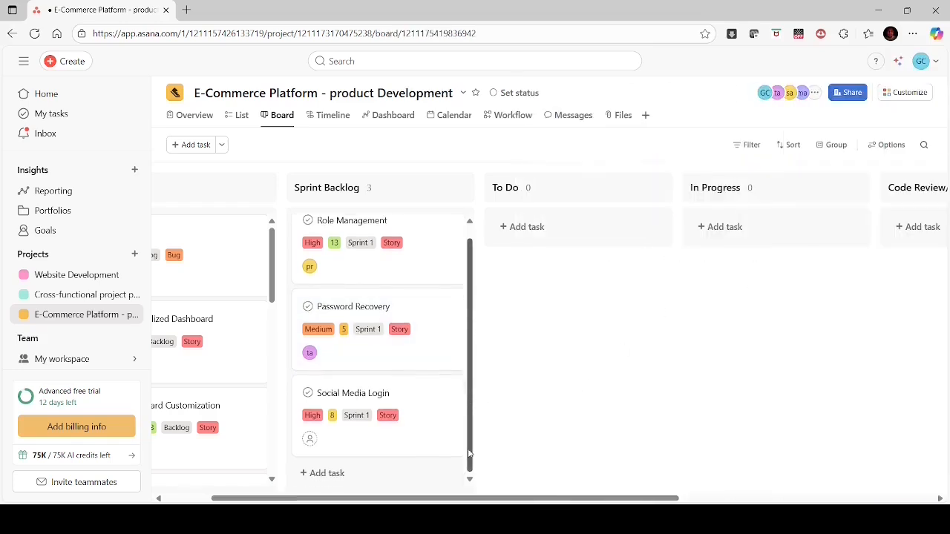
{"action": "left_click", "coordinate": [413, 446]}
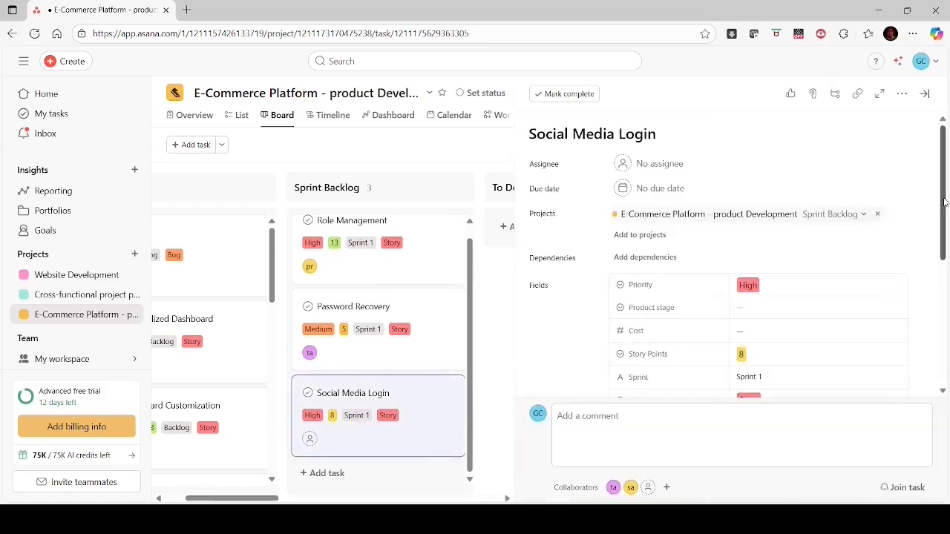
{"action": "scroll", "coordinate": [944, 202], "scroll_direction": "down", "scroll_amount": 1}
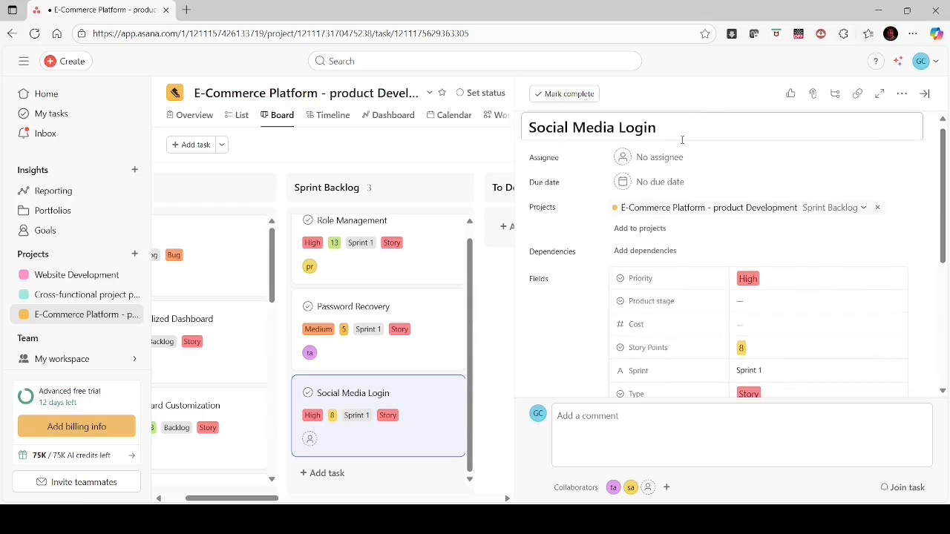
{"action": "left_click", "coordinate": [658, 157]}
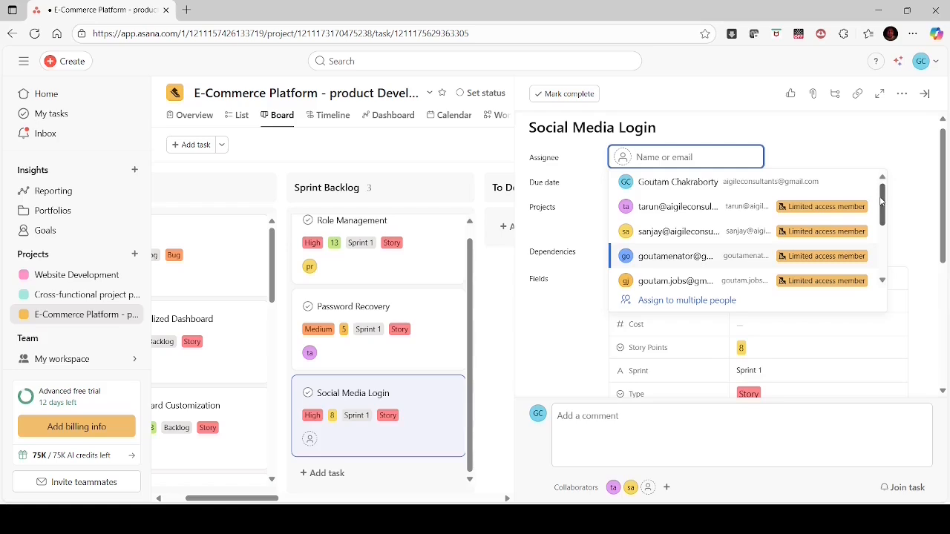
{"action": "left_click", "coordinate": [648, 232]}
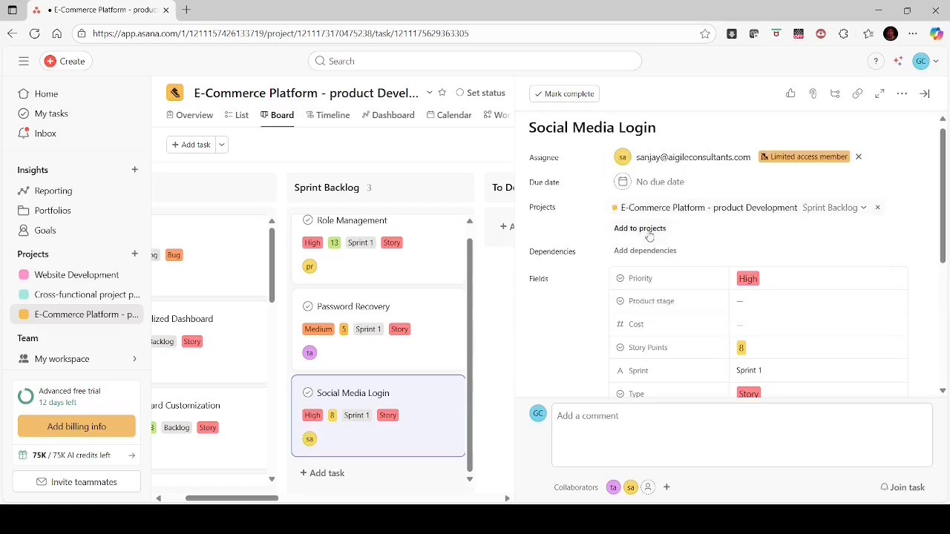
{"action": "left_click", "coordinate": [925, 95]}
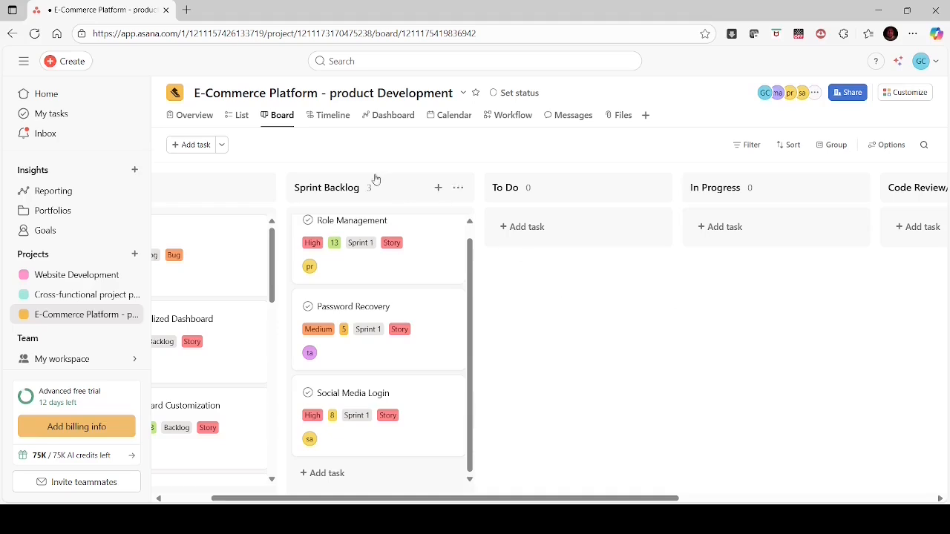
- In the project's list view, move the Role Management, Password Recovery and Social Media Login tasks from Sprint Backlog to To Do
{"action": "left_click", "coordinate": [238, 117]}
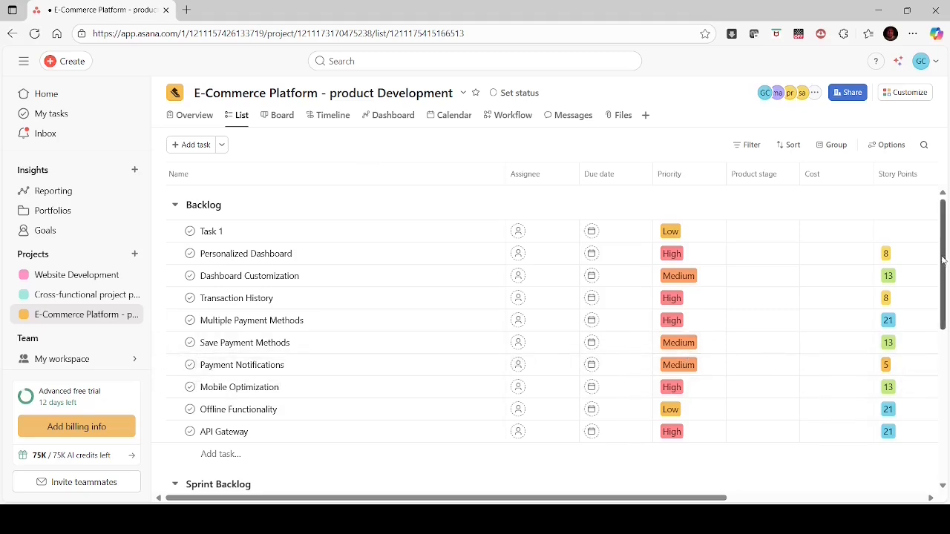
{"action": "scroll", "coordinate": [943, 267], "scroll_direction": "down", "scroll_amount": 3}
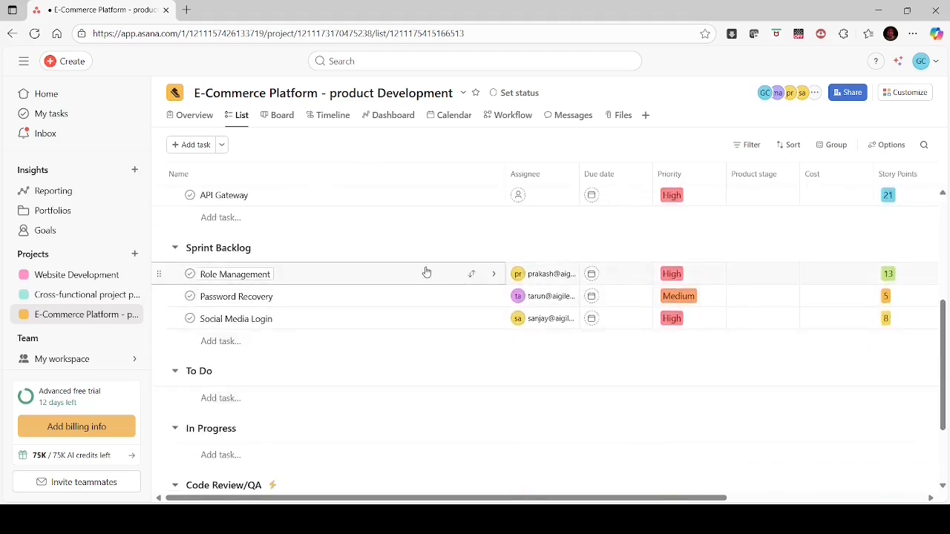
{"action": "left_click", "coordinate": [472, 274]}
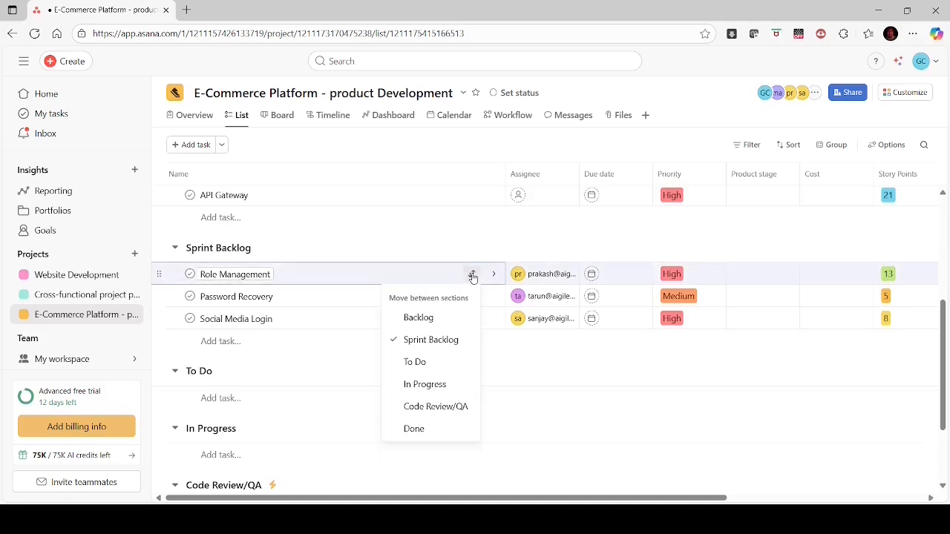
{"action": "left_click", "coordinate": [415, 362]}
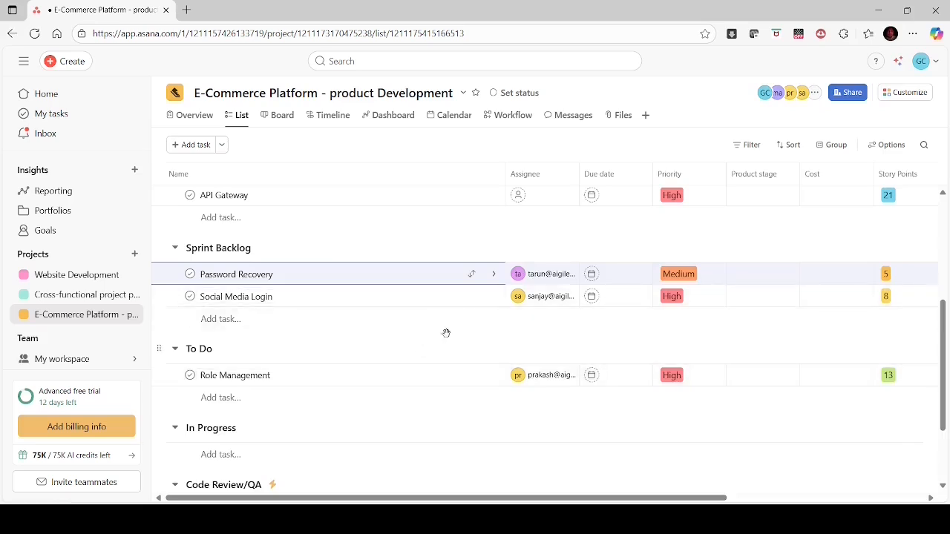
{"action": "left_click", "coordinate": [472, 274]}
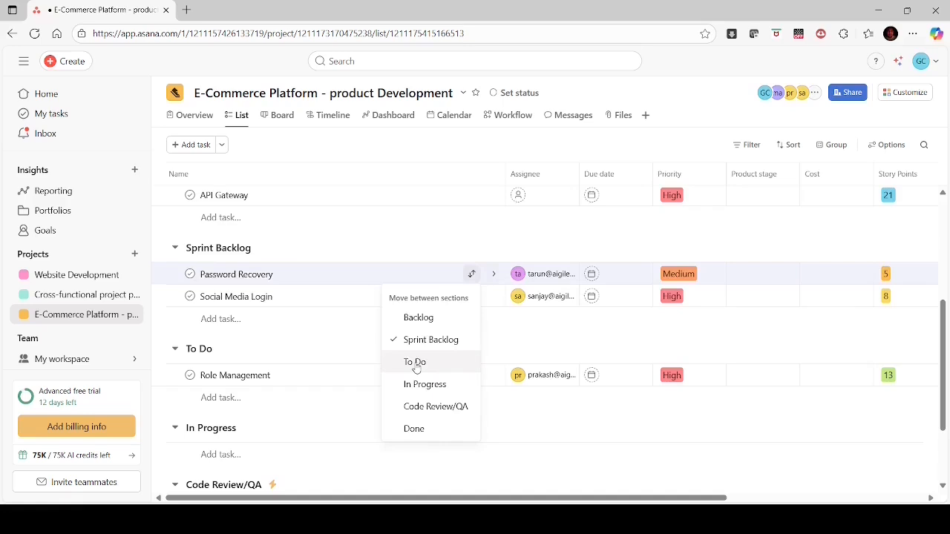
{"action": "left_click", "coordinate": [417, 362]}
{"action": "left_click", "coordinate": [472, 274]}
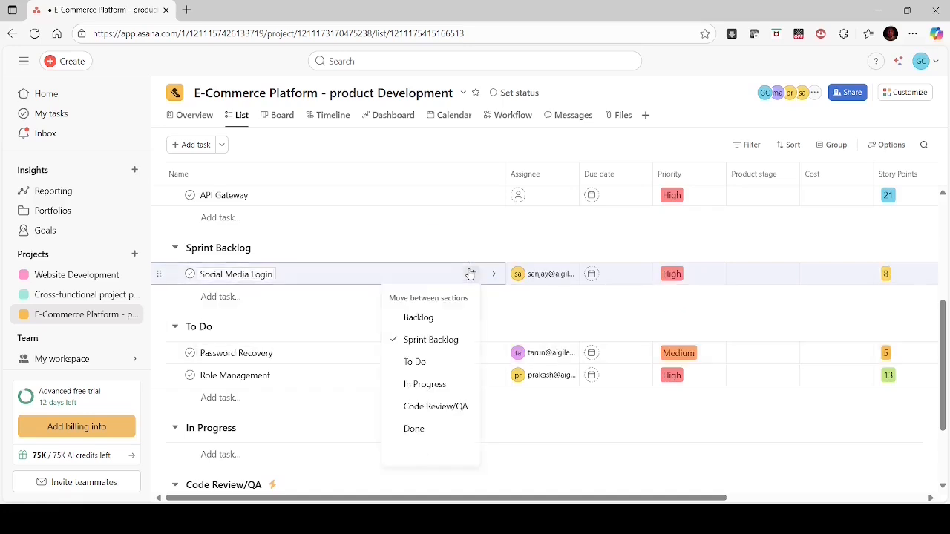
{"action": "left_click", "coordinate": [415, 363]}
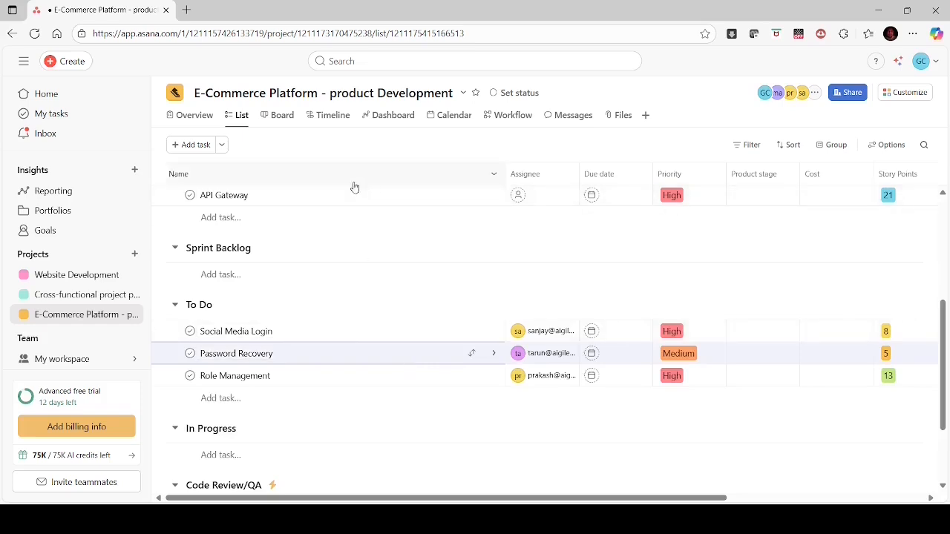
- Examine the To Do tasks on the board and the project rule that sets an assignee when a task is moved to a section
{"action": "left_click", "coordinate": [277, 117]}
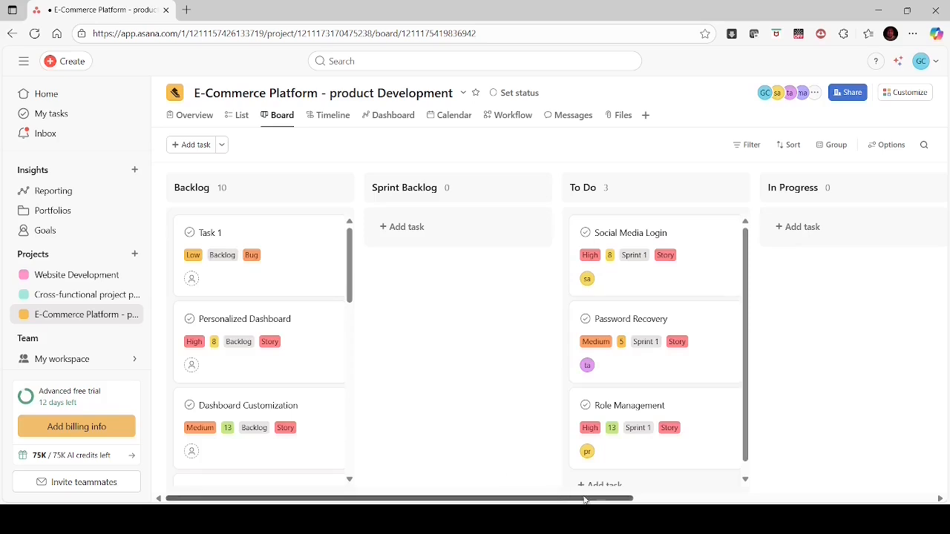
{"action": "left_click_drag", "start_coordinate": [599, 499], "coordinate": [714, 488]}
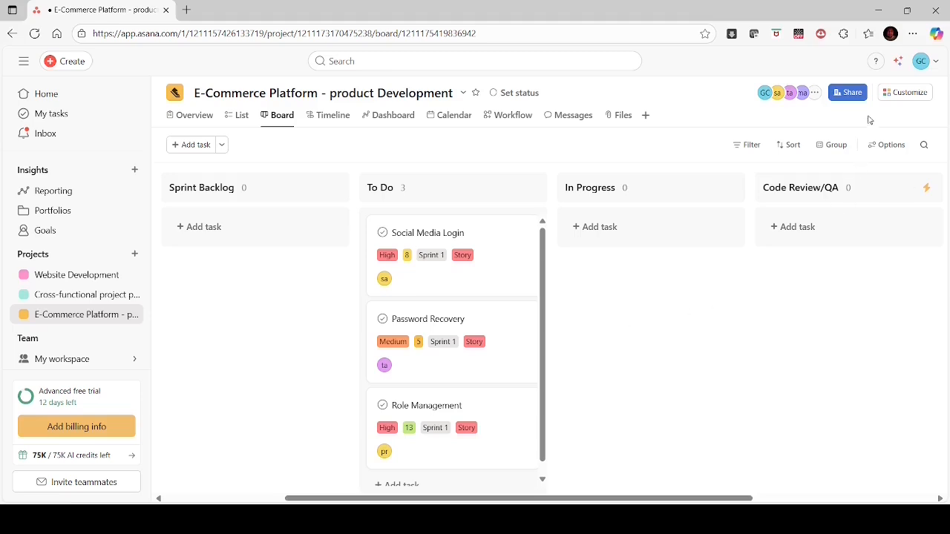
{"action": "left_click", "coordinate": [908, 95]}
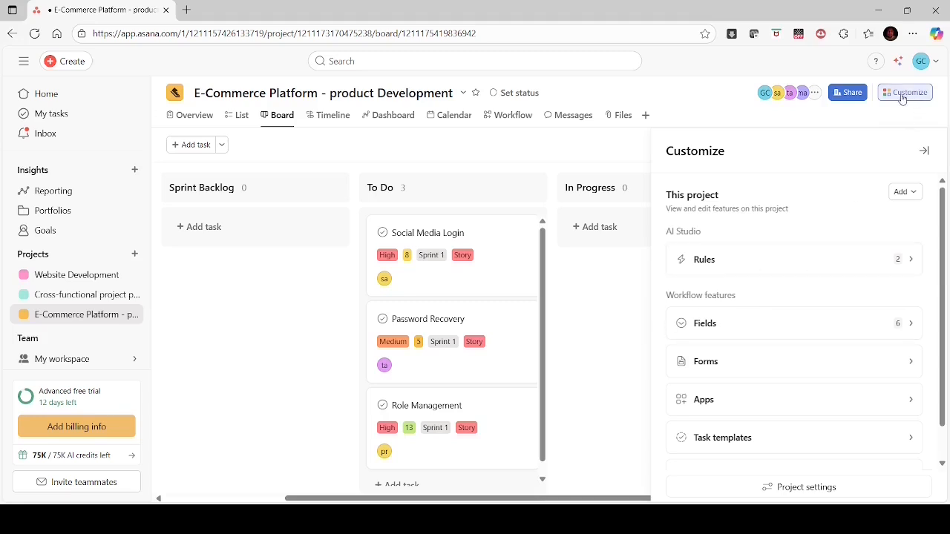
{"action": "left_click", "coordinate": [828, 266]}
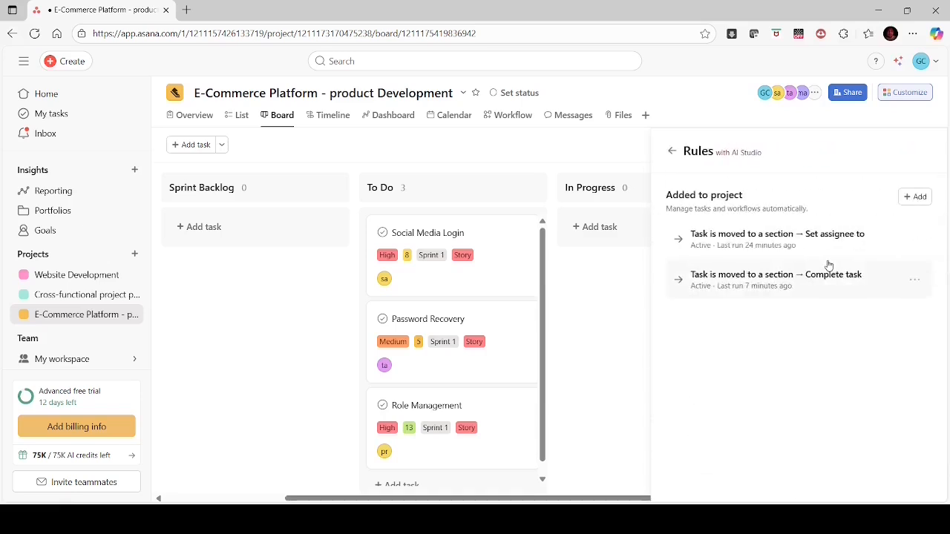
{"action": "left_click", "coordinate": [745, 241]}
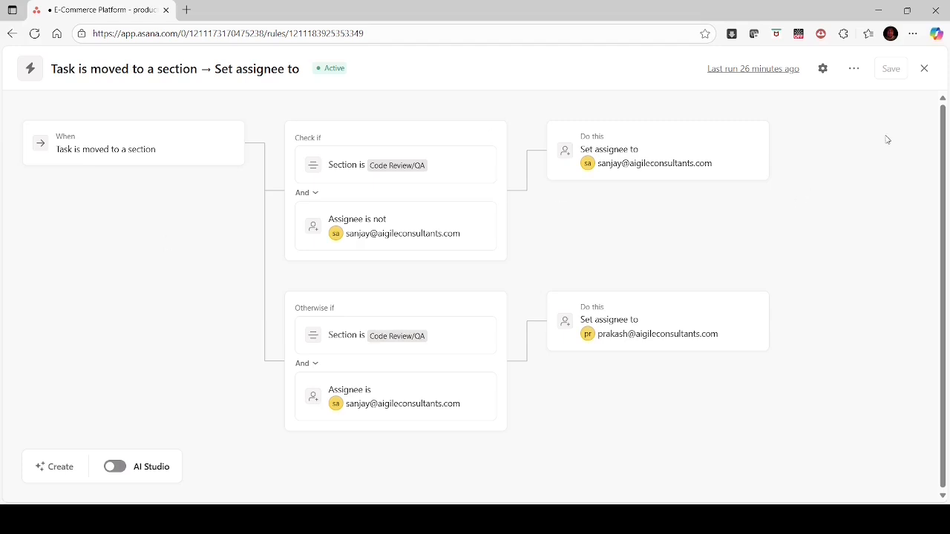
{"action": "left_click", "coordinate": [924, 69]}
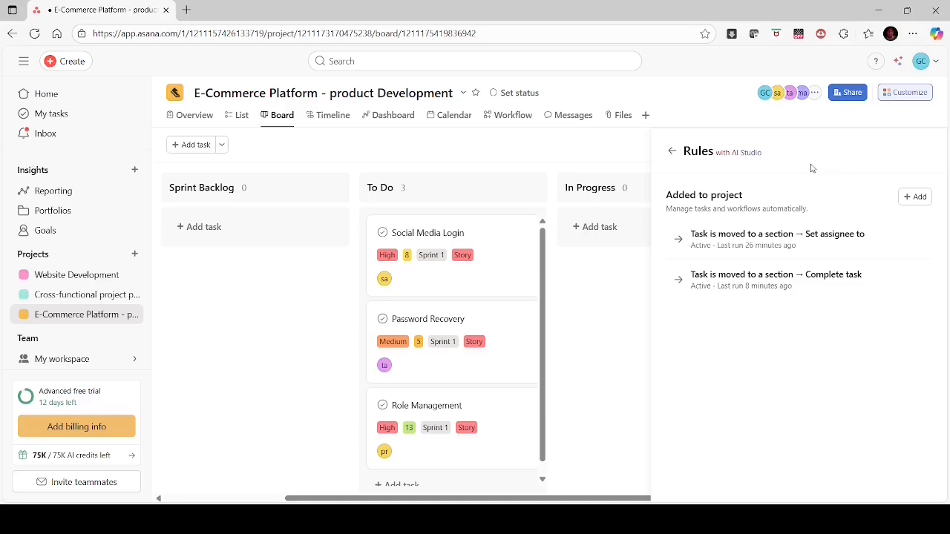
{"action": "left_click", "coordinate": [911, 94]}
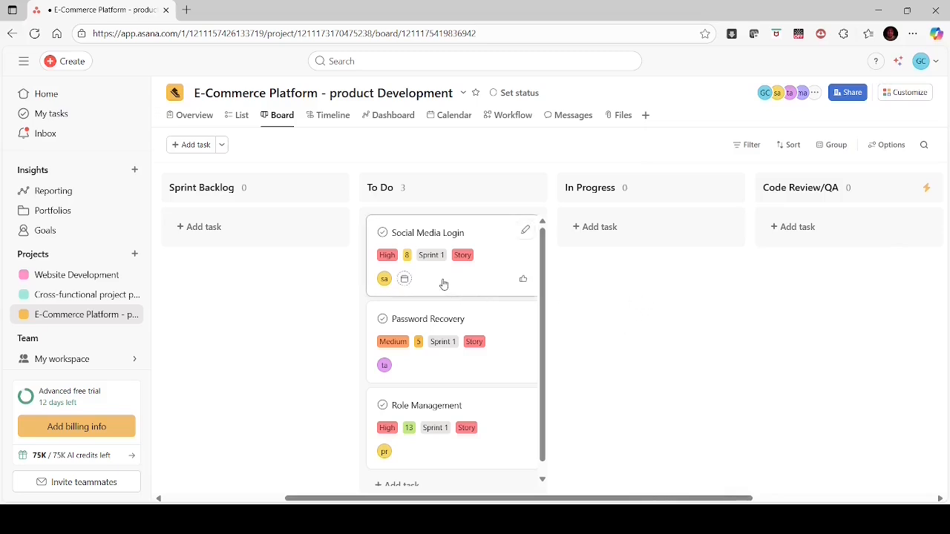
- Move the Social Media Login, Password Recovery and Role Management tasks from To Do to In Progress in list view, and check them on the board
{"action": "left_click", "coordinate": [240, 114]}
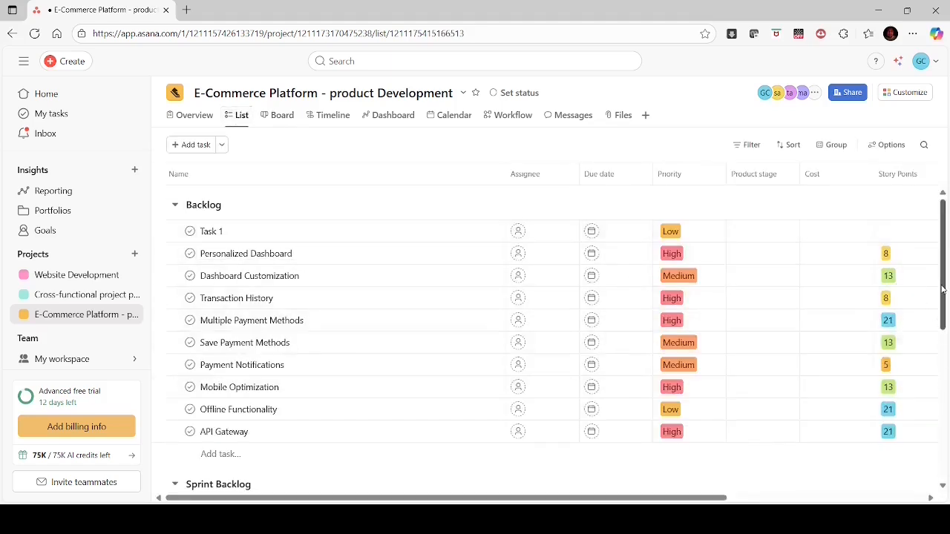
{"action": "left_click_drag", "start_coordinate": [941, 290], "coordinate": [944, 421]}
{"action": "left_click_drag", "start_coordinate": [945, 431], "coordinate": [944, 431]}
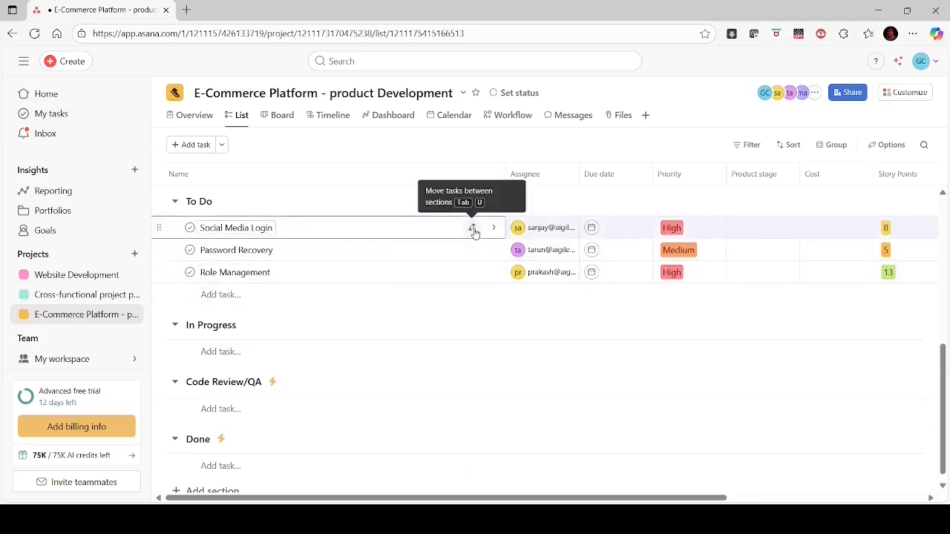
{"action": "left_click", "coordinate": [472, 230]}
{"action": "left_click", "coordinate": [430, 341]}
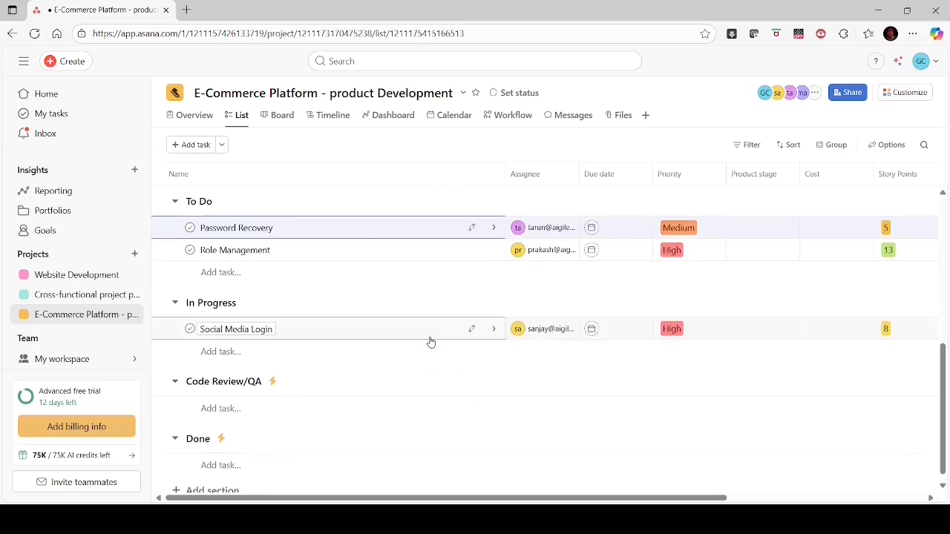
{"action": "left_click", "coordinate": [472, 228]}
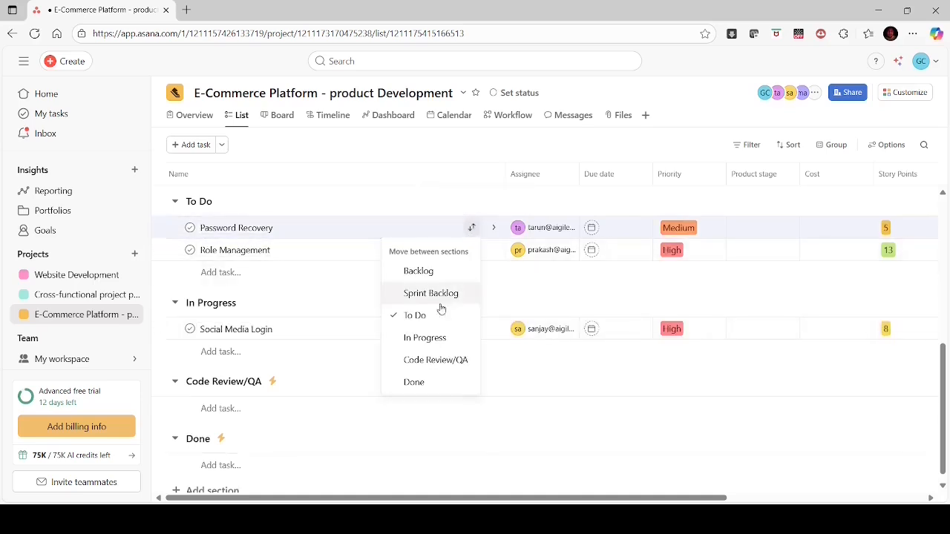
{"action": "left_click", "coordinate": [429, 339]}
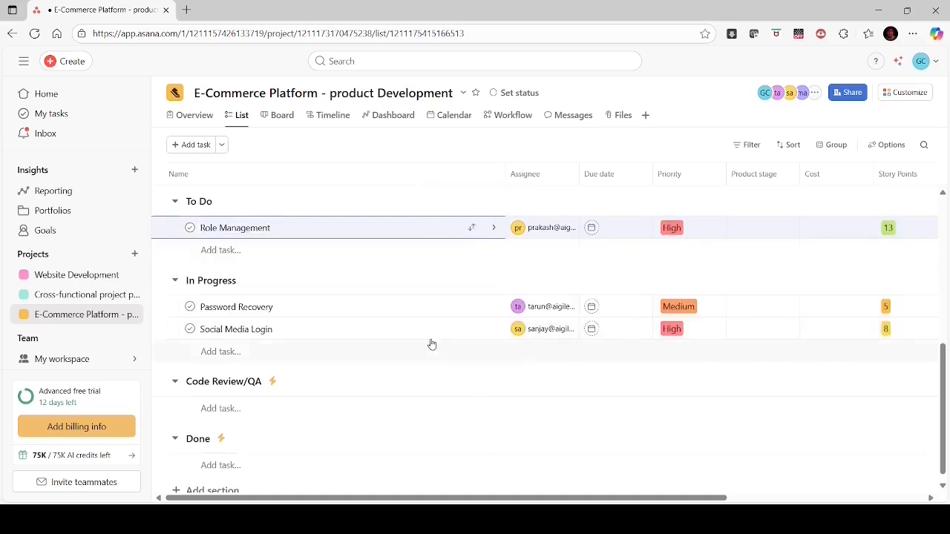
{"action": "left_click", "coordinate": [472, 228]}
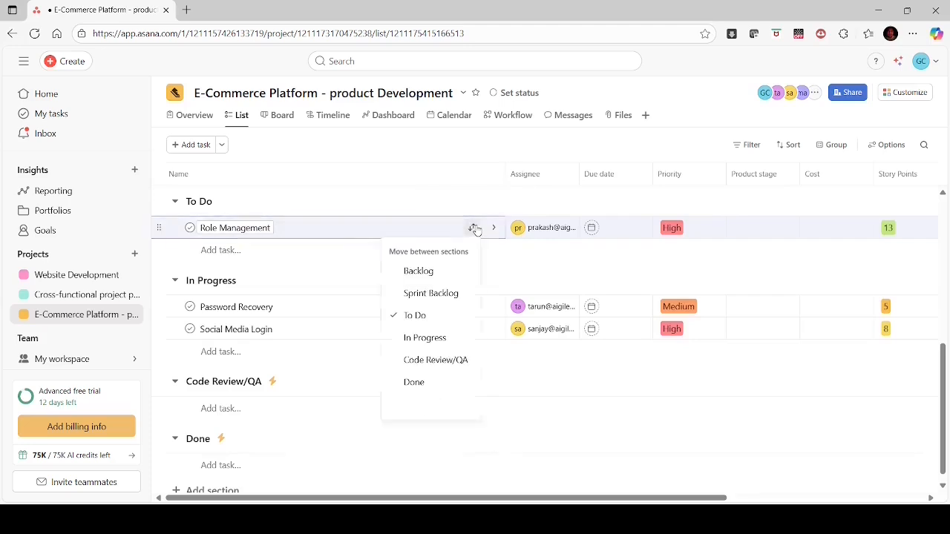
{"action": "left_click", "coordinate": [428, 339]}
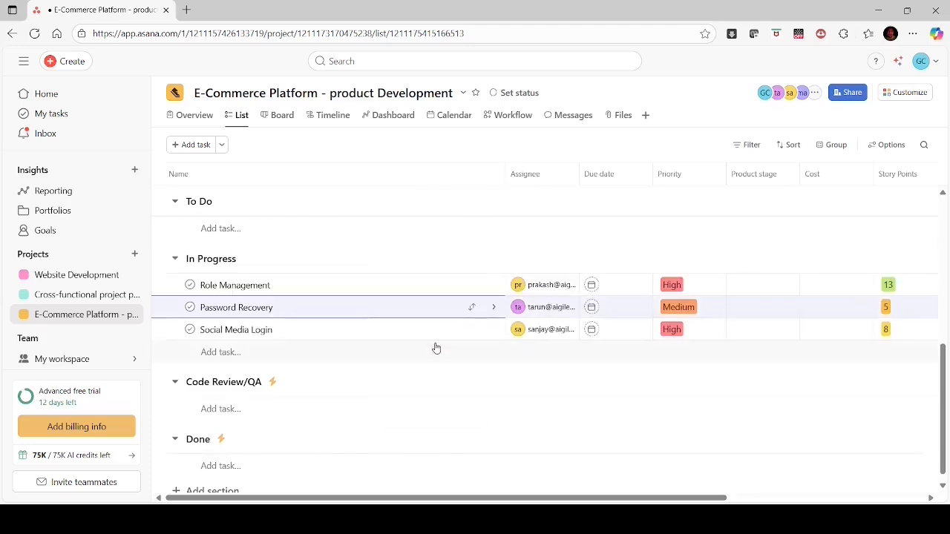
{"action": "left_click", "coordinate": [276, 116]}
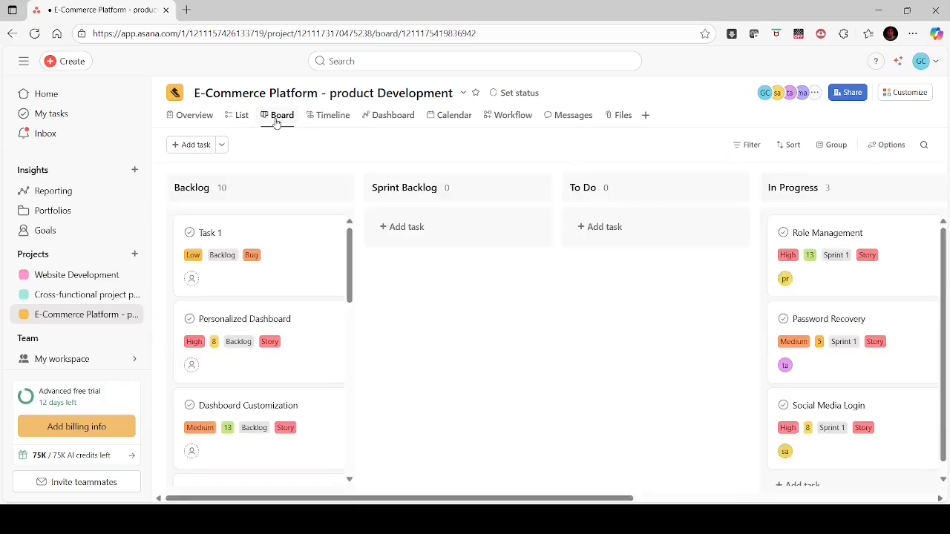
{"action": "left_click_drag", "start_coordinate": [606, 499], "coordinate": [868, 497]}
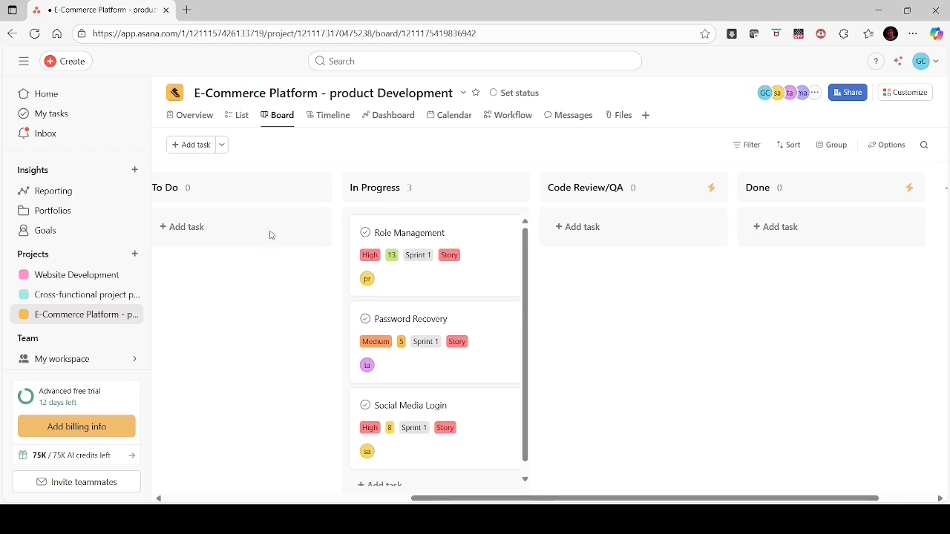
- In list view, move the Role Management task from In Progress to Code Review/QA and check the assignees
{"action": "left_click", "coordinate": [241, 116]}
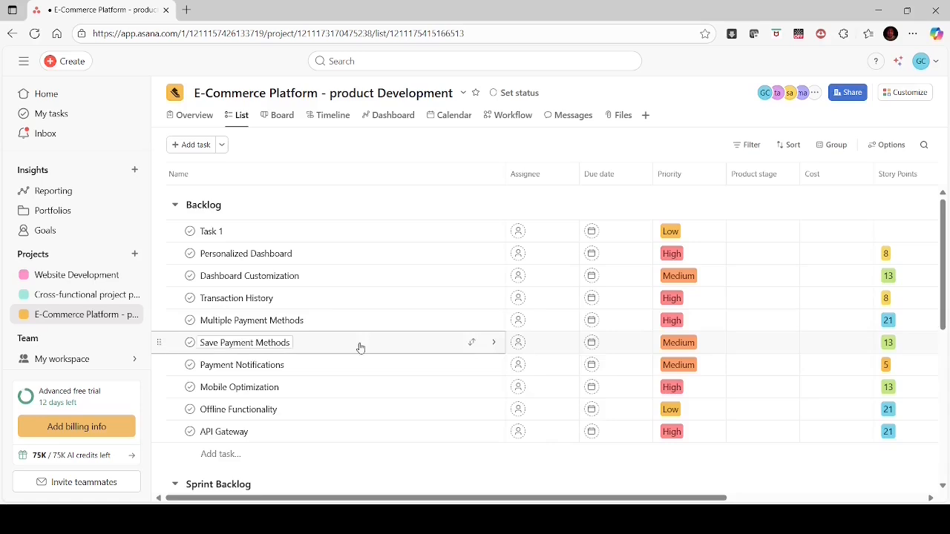
{"action": "scroll", "coordinate": [888, 384], "scroll_direction": "down", "scroll_amount": 5}
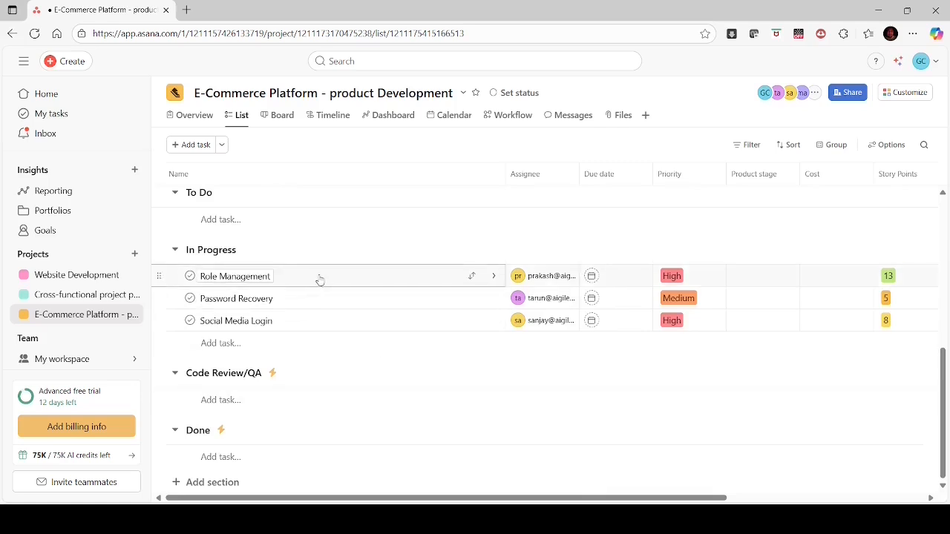
{"action": "left_click", "coordinate": [472, 276]}
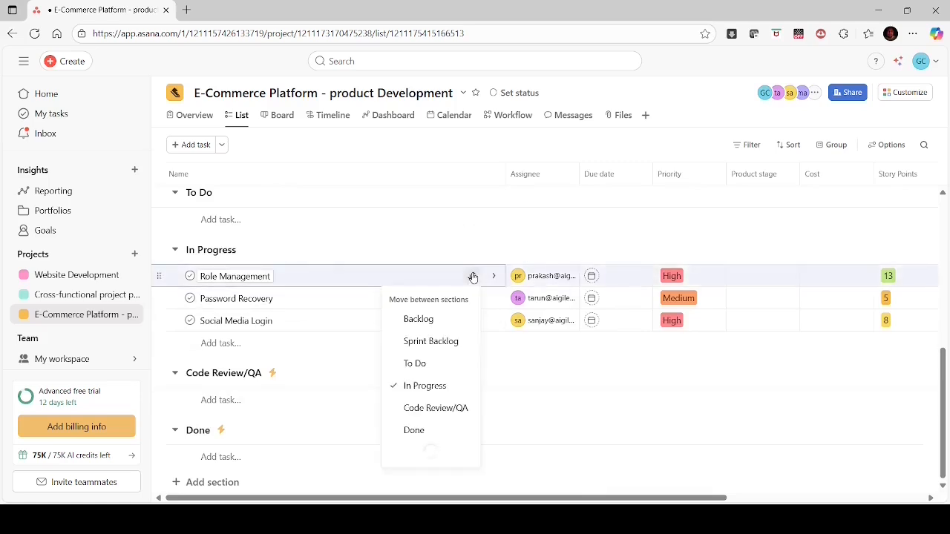
{"action": "left_click", "coordinate": [435, 409]}
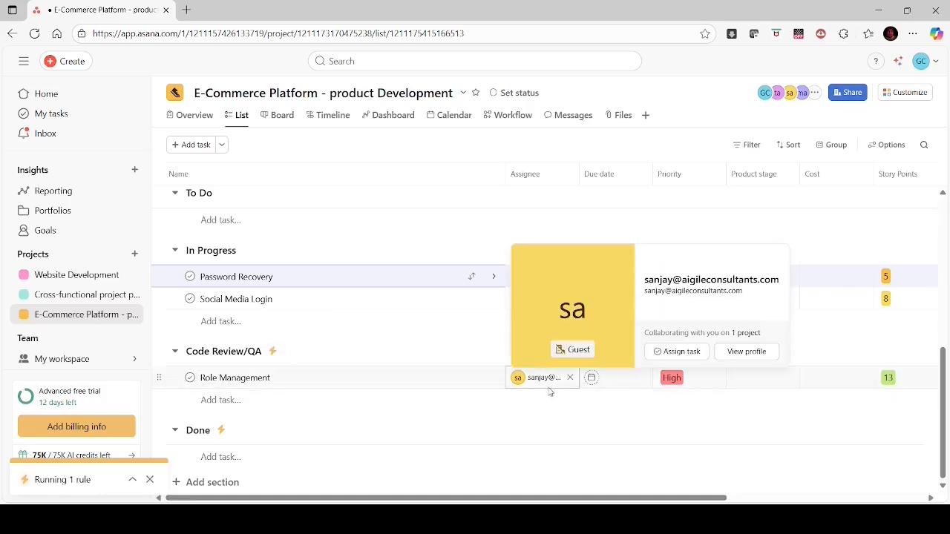
{"action": "mouse_move", "coordinate": [536, 380]}
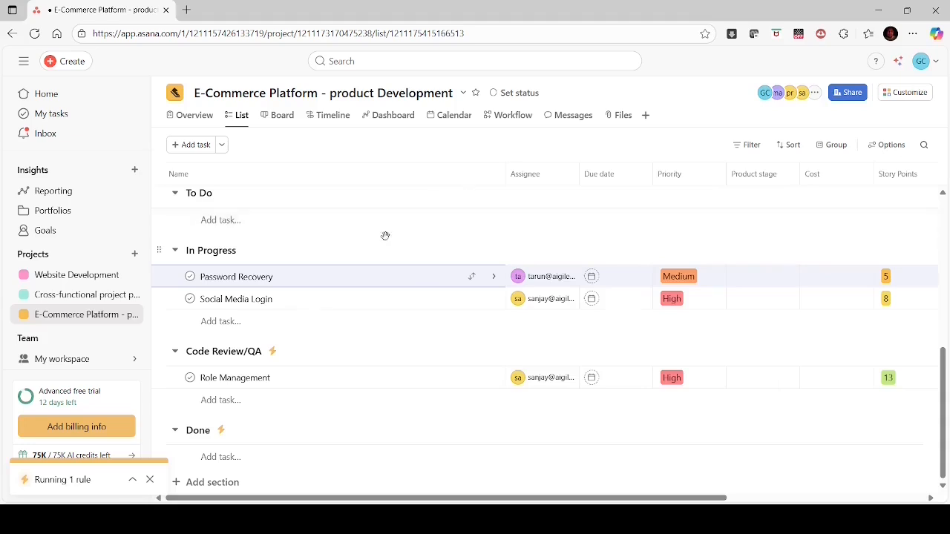
{"action": "mouse_move", "coordinate": [540, 281]}
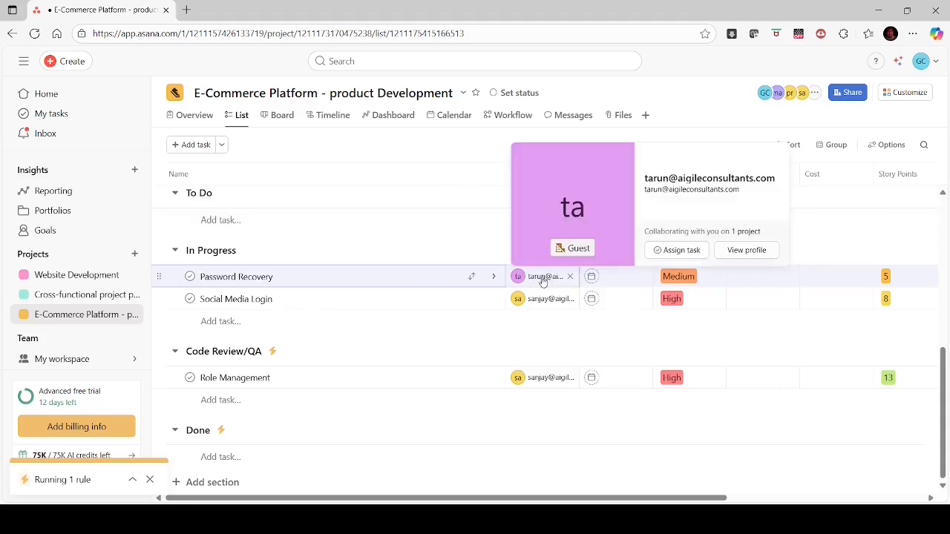
- Move the Password Recovery and Social Media Login tasks from In Progress to Code Review/QA in list view
{"action": "left_click", "coordinate": [471, 277]}
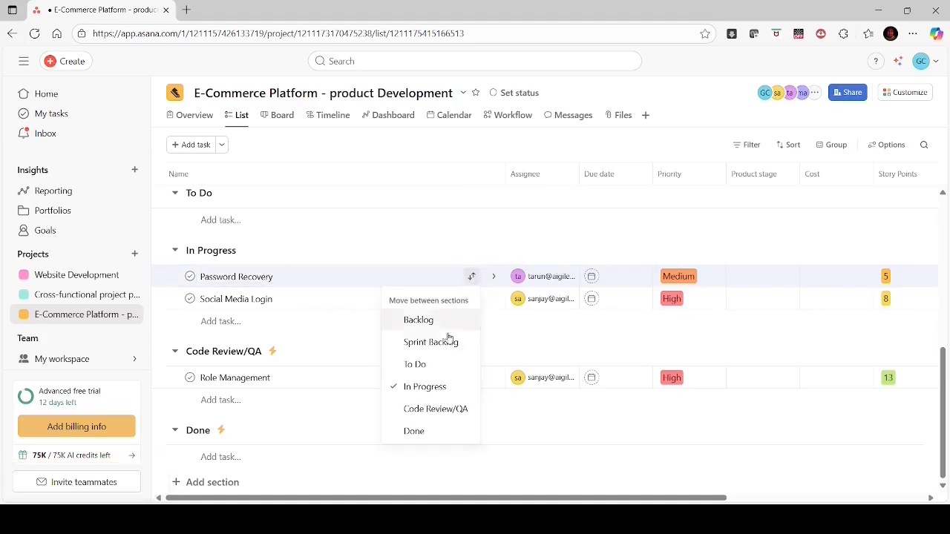
{"action": "left_click", "coordinate": [436, 408]}
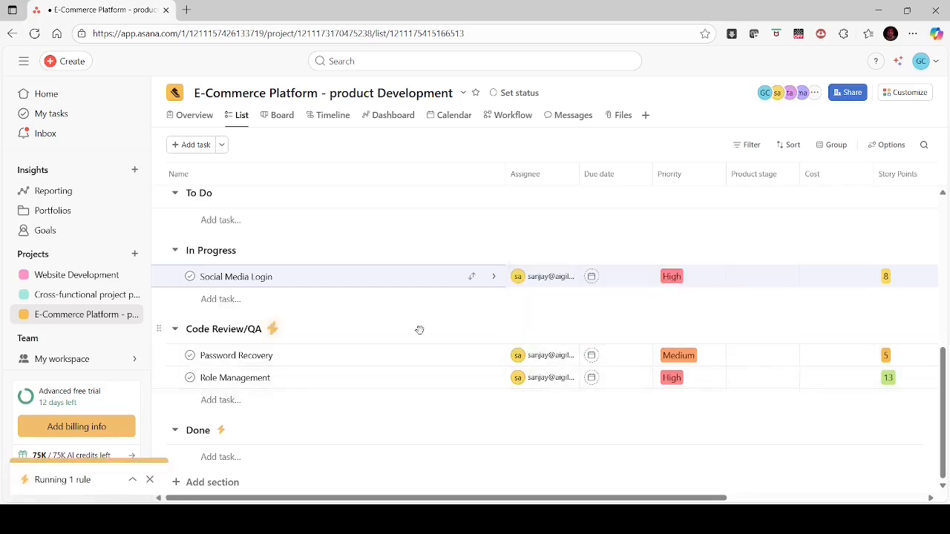
{"action": "left_click", "coordinate": [472, 278]}
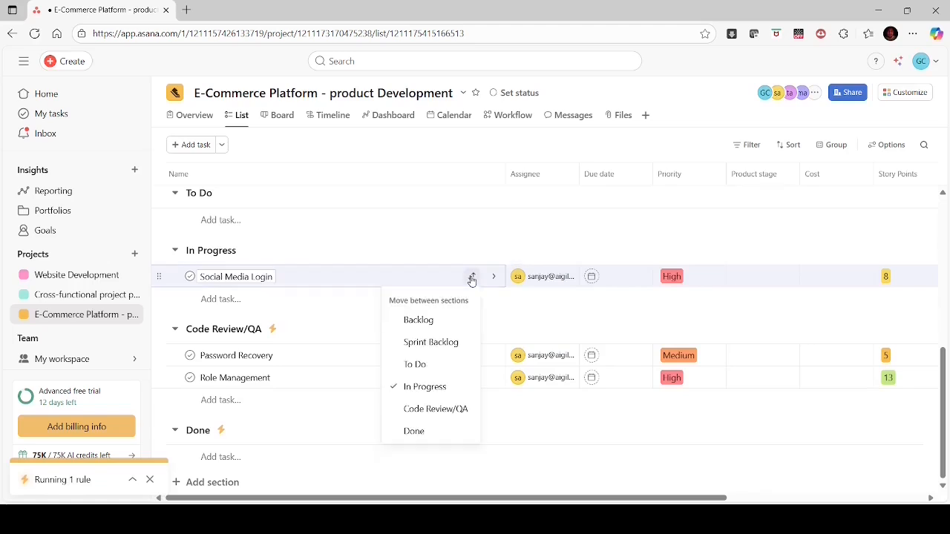
{"action": "left_click", "coordinate": [434, 410]}
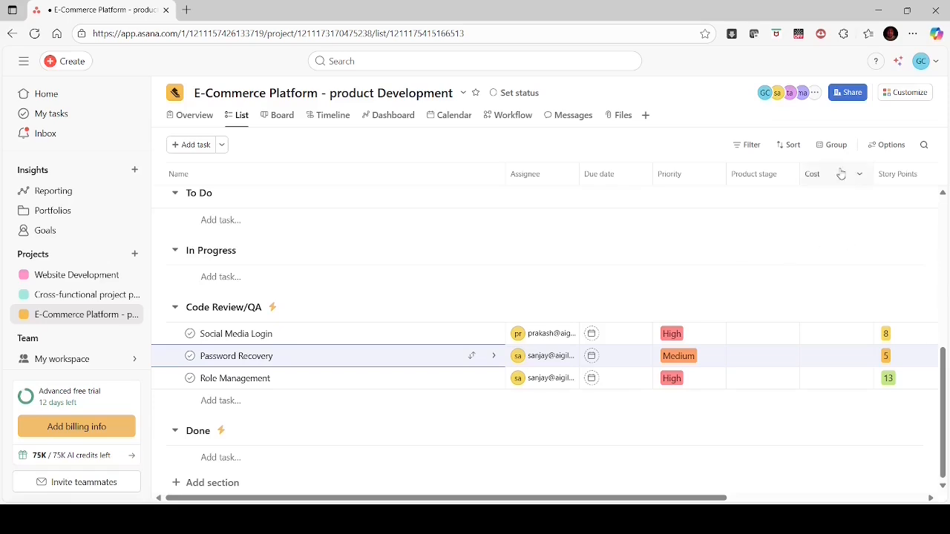
- Examine the trigger, condition and action of the project rule that completes a task when it is moved to a section
{"action": "left_click", "coordinate": [906, 92]}
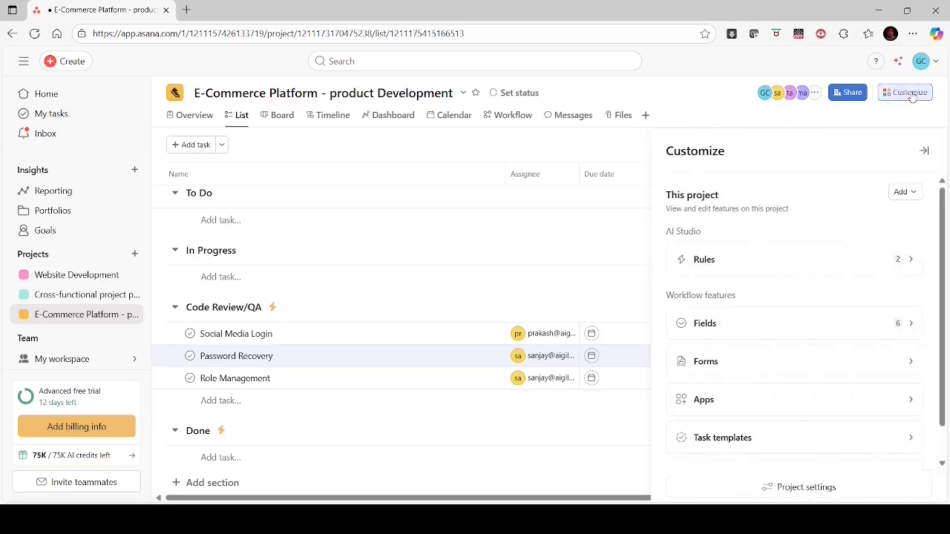
{"action": "left_click", "coordinate": [876, 261]}
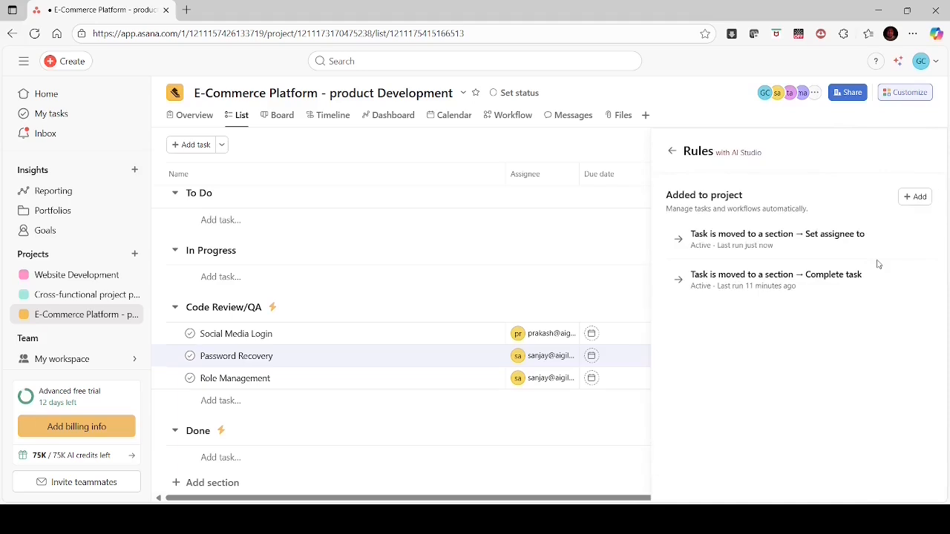
{"action": "left_click", "coordinate": [753, 282]}
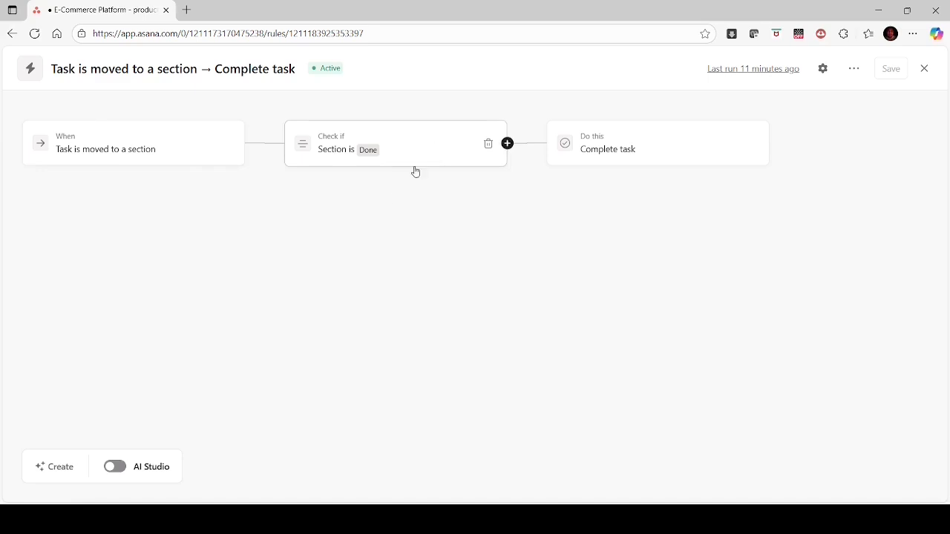
{"action": "mouse_move", "coordinate": [415, 151]}
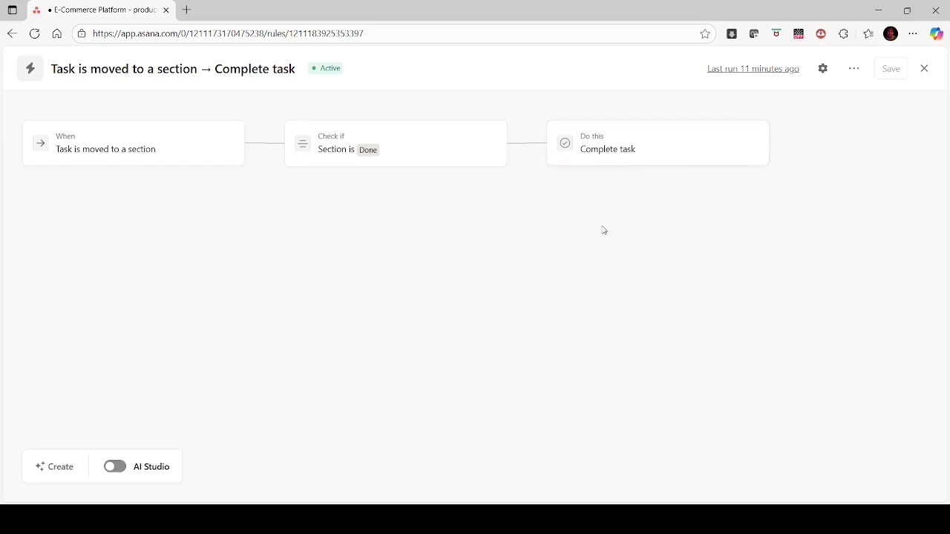
{"action": "left_click", "coordinate": [923, 69]}
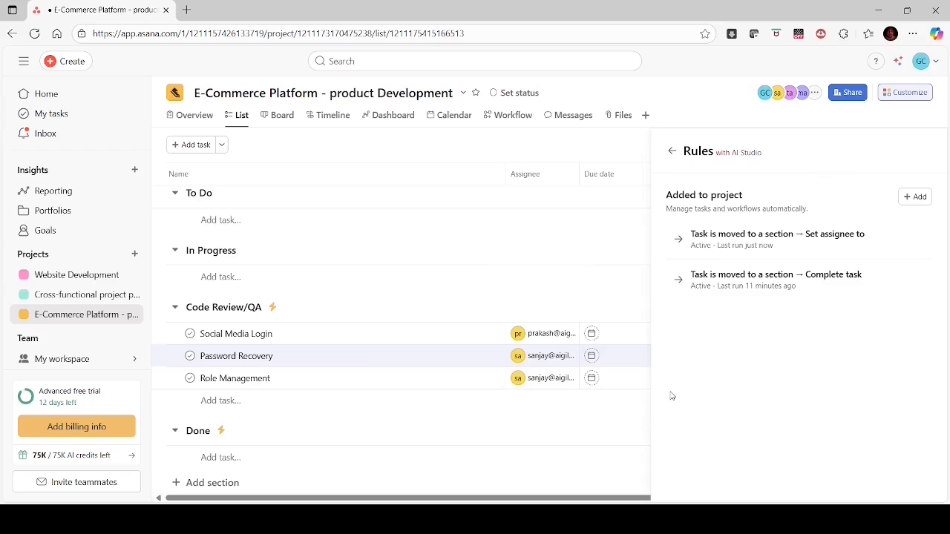
{"action": "left_click", "coordinate": [903, 95]}
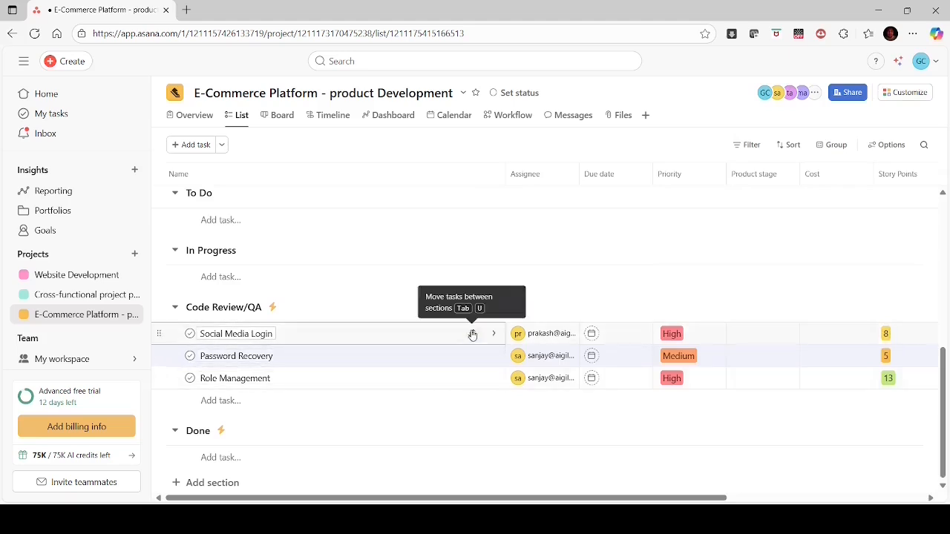
- Move the Social Media Login, Password Recovery and Role Management tasks from Code Review/QA back to In Progress
{"action": "left_click", "coordinate": [472, 335]}
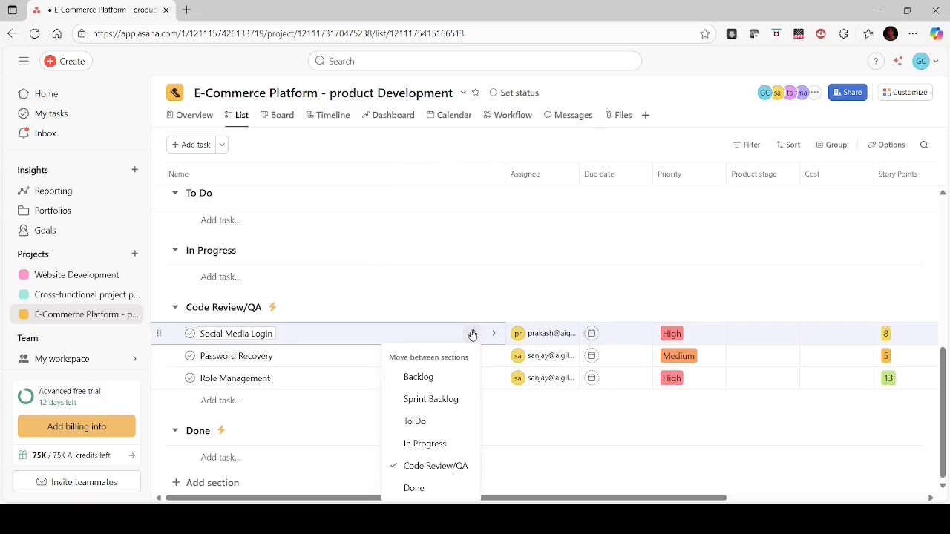
{"action": "left_click", "coordinate": [424, 444]}
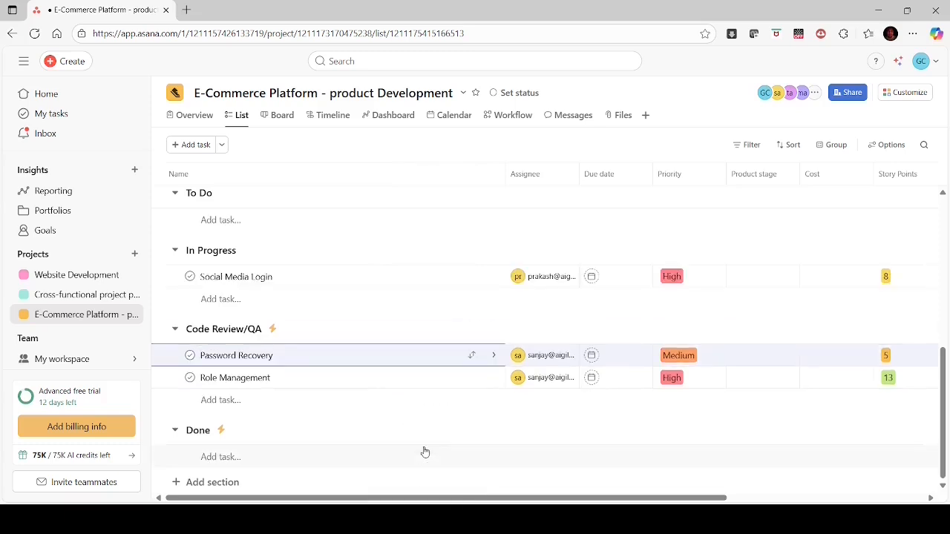
{"action": "left_click", "coordinate": [470, 357]}
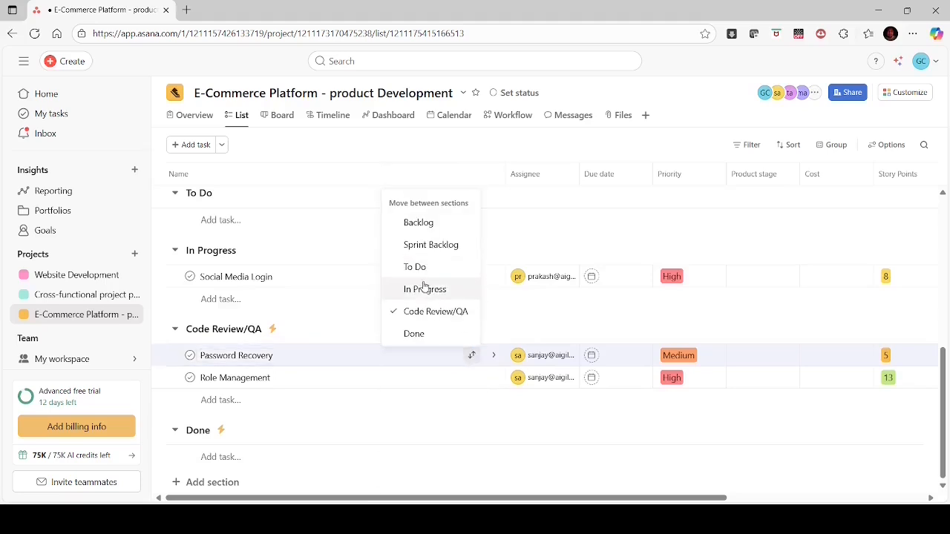
{"action": "left_click", "coordinate": [421, 290]}
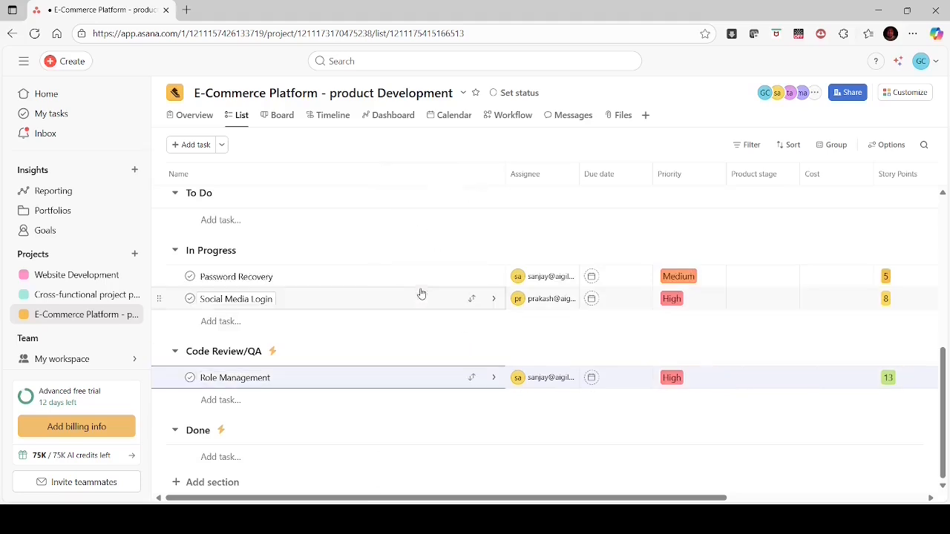
{"action": "left_click", "coordinate": [472, 378]}
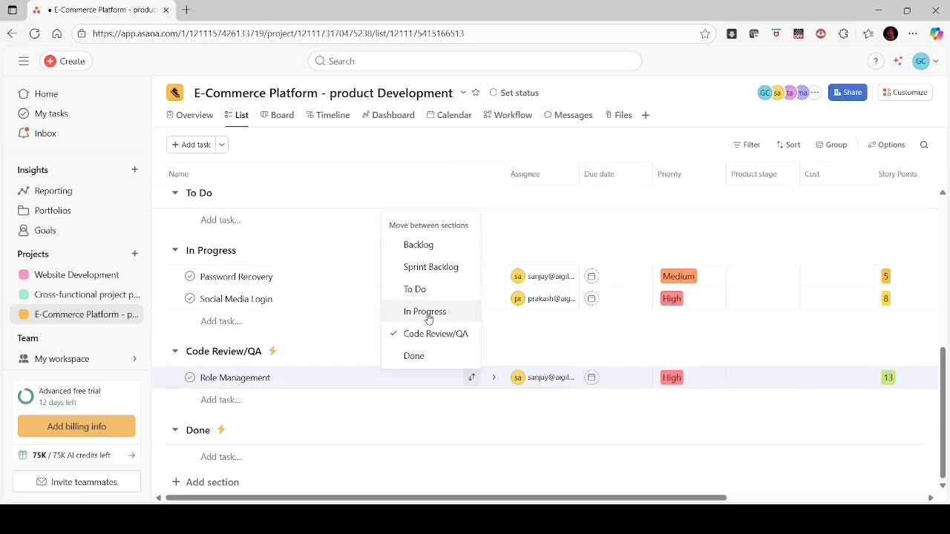
{"action": "left_click", "coordinate": [427, 311]}
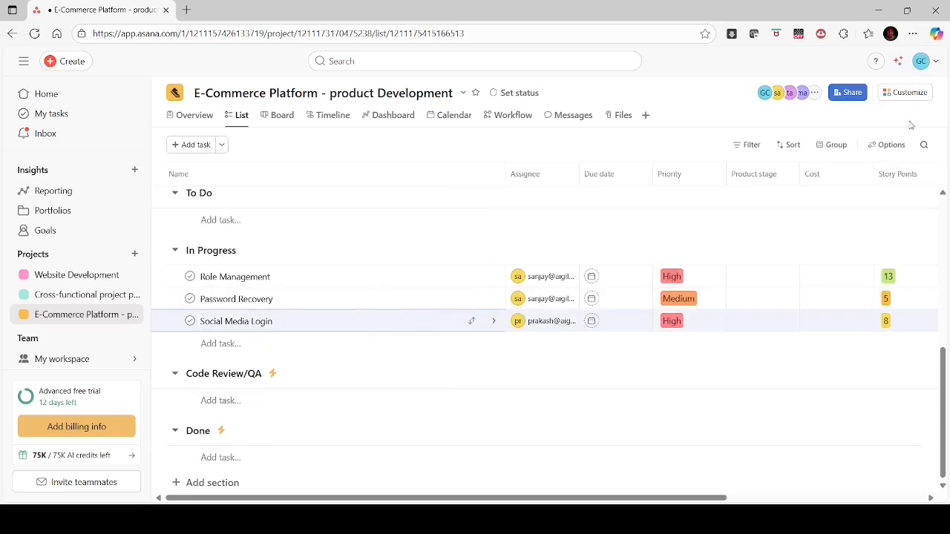
- Move the Role Management task from In Progress to To Do in list view
{"action": "left_click", "coordinate": [908, 93]}
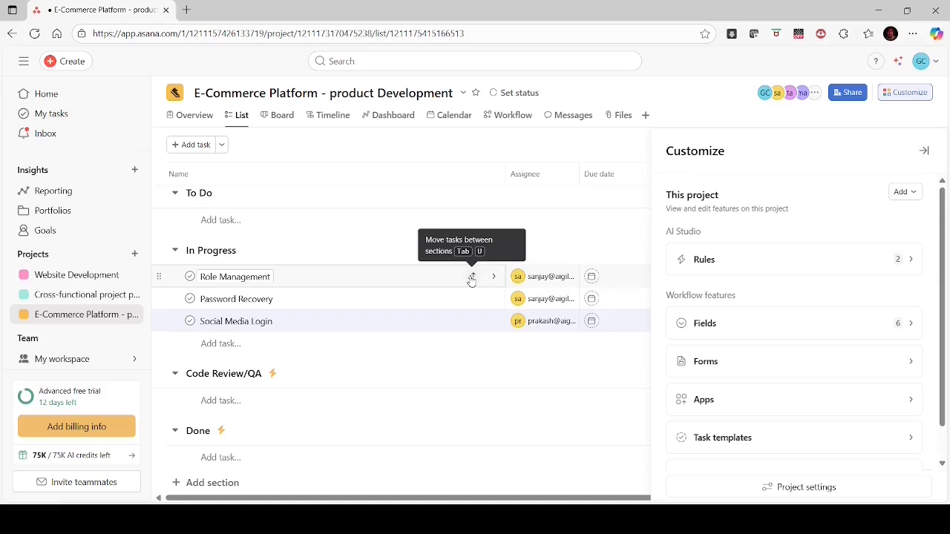
{"action": "left_click", "coordinate": [471, 277]}
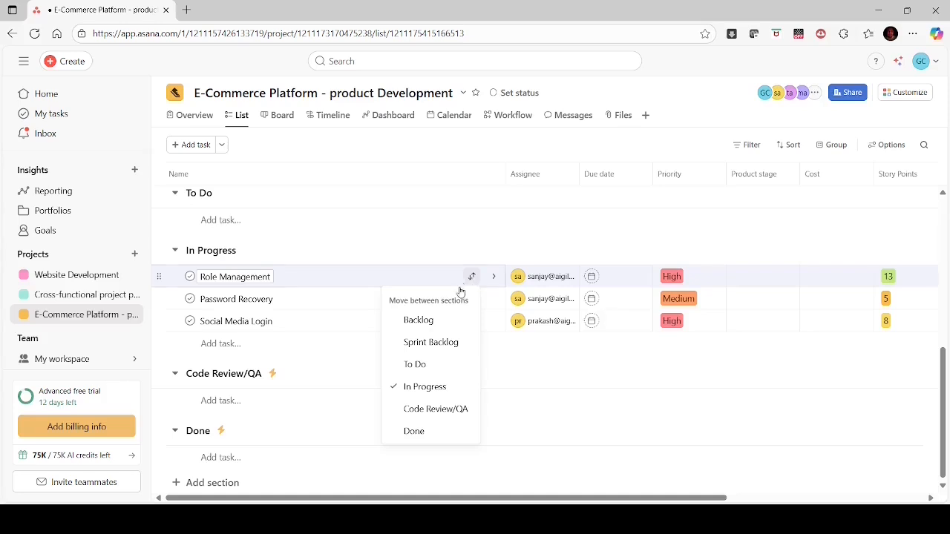
{"action": "left_click", "coordinate": [417, 365]}
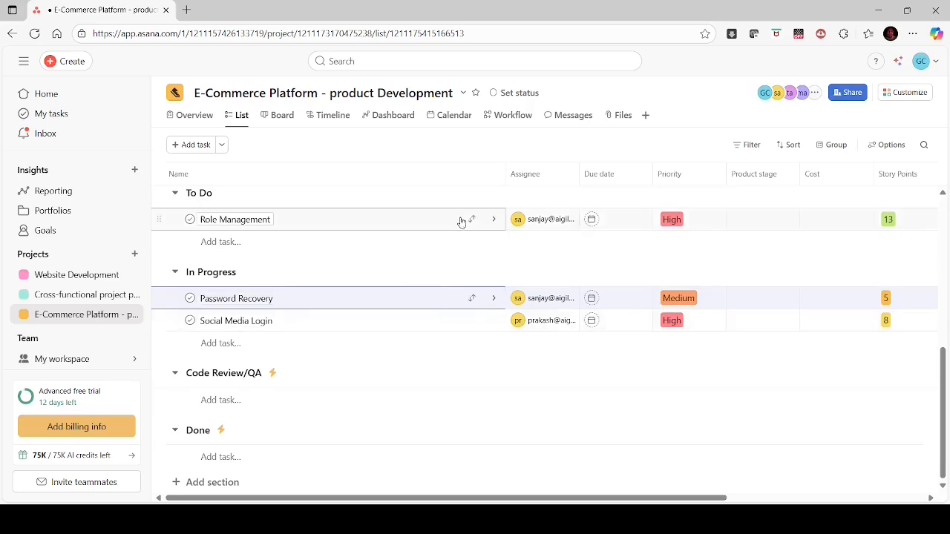
- Create a custom project rule that is triggered when a task is moved to a section
{"action": "left_click", "coordinate": [909, 93]}
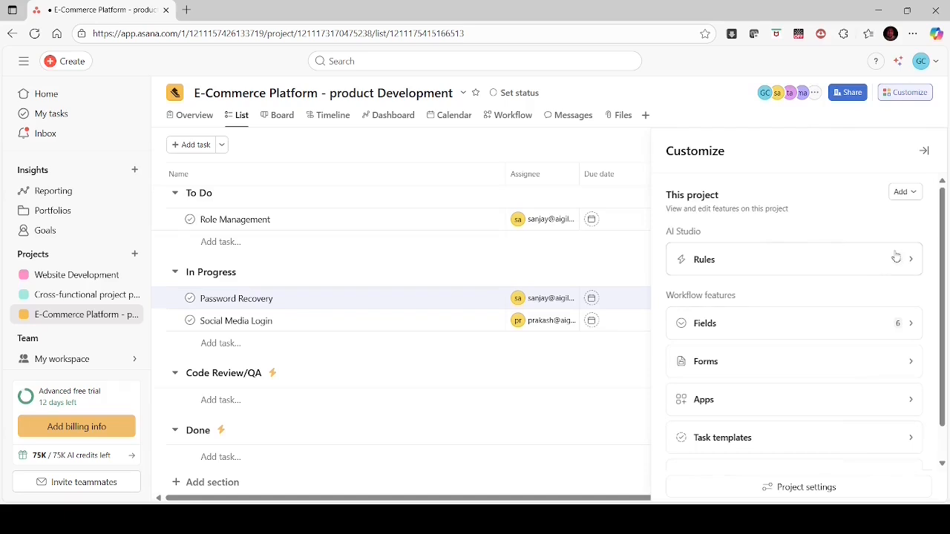
{"action": "left_click", "coordinate": [841, 272]}
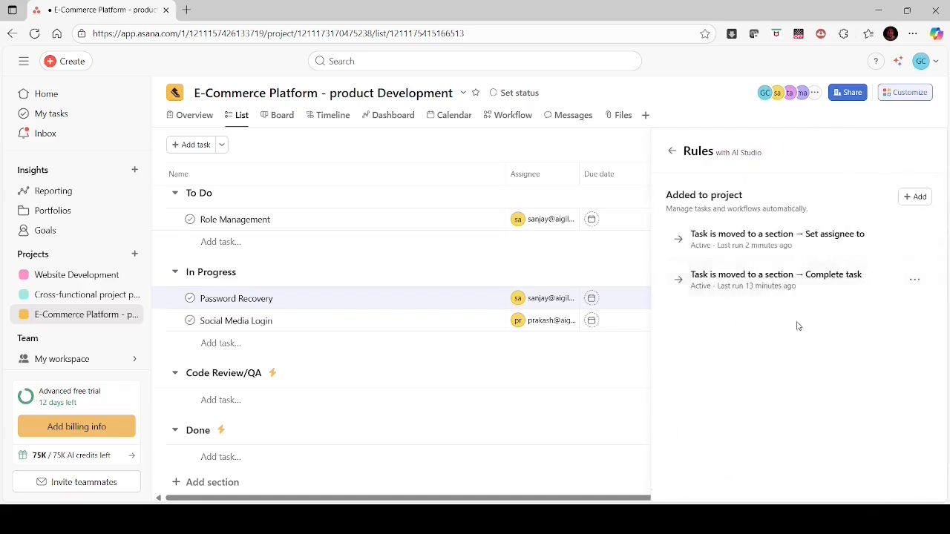
{"action": "left_click", "coordinate": [914, 197]}
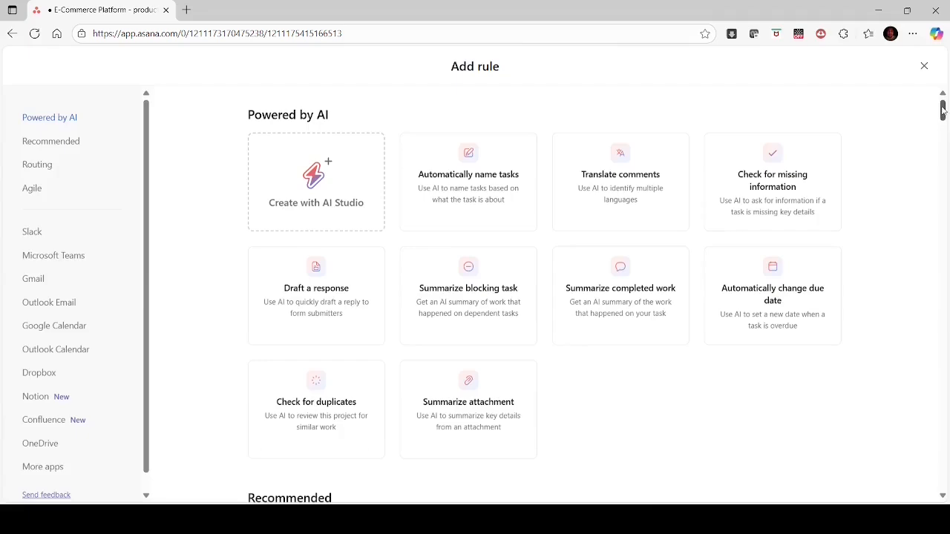
{"action": "left_click_drag", "start_coordinate": [943, 112], "coordinate": [943, 164]}
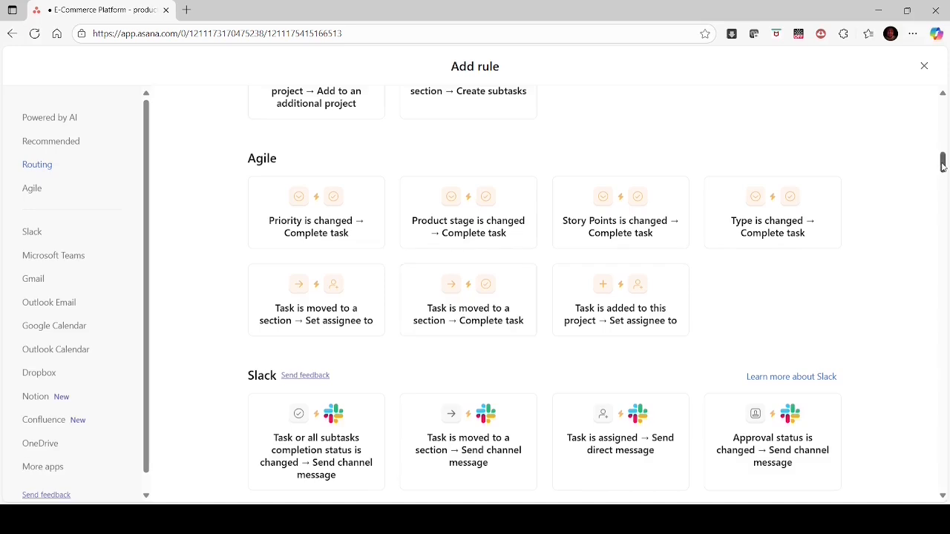
{"action": "left_click_drag", "start_coordinate": [942, 165], "coordinate": [941, 132]}
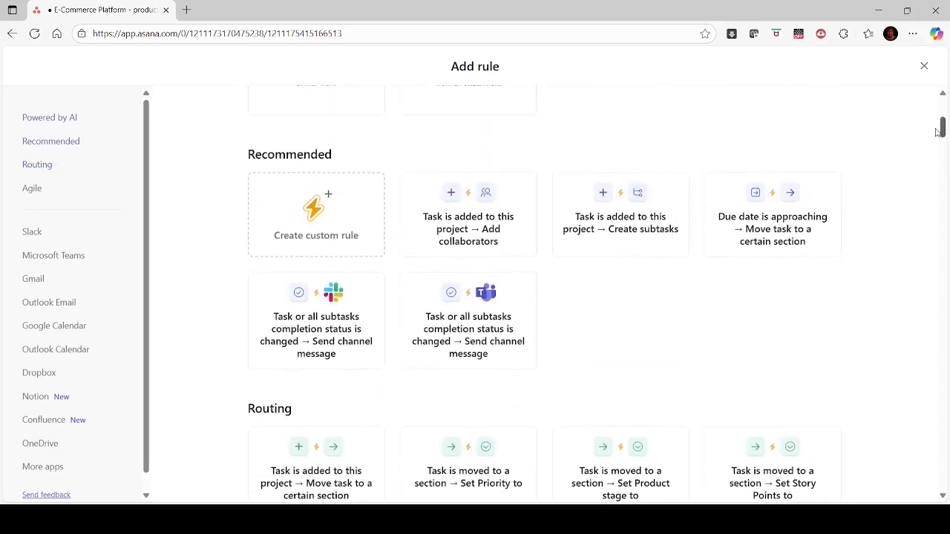
{"action": "left_click", "coordinate": [301, 231]}
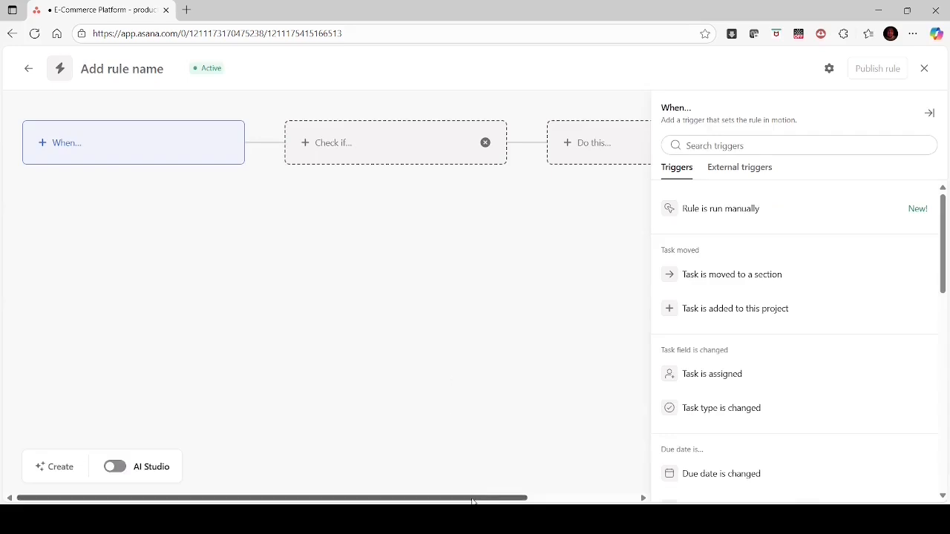
{"action": "left_click_drag", "start_coordinate": [472, 501], "coordinate": [413, 469]}
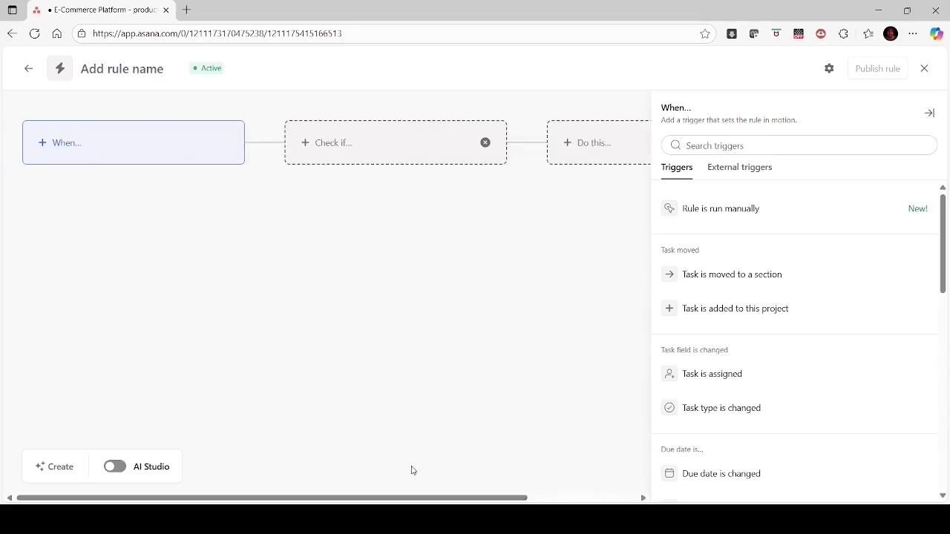
{"action": "left_click", "coordinate": [181, 149]}
{"action": "left_click", "coordinate": [731, 276]}
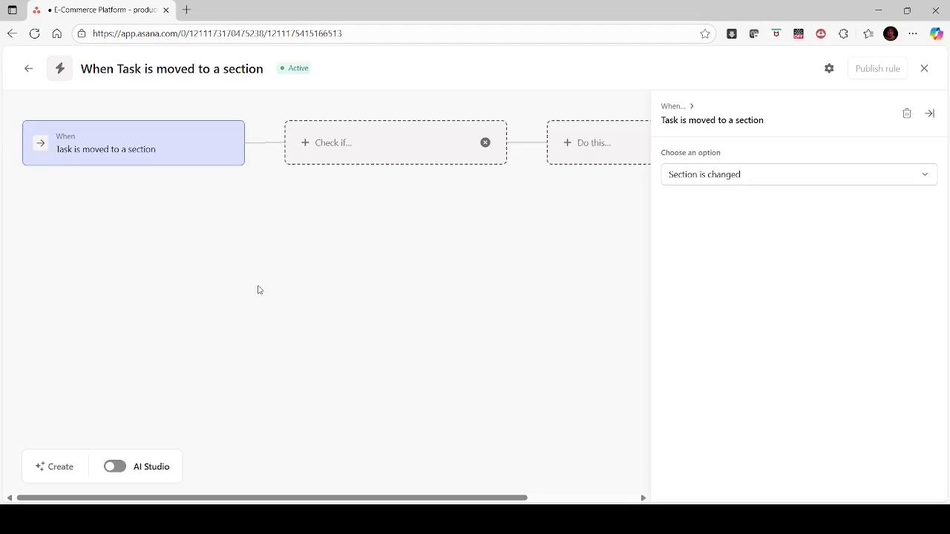
- Add a condition to the new rule that checks whether the task's section is In Progress
{"action": "left_click", "coordinate": [416, 152]}
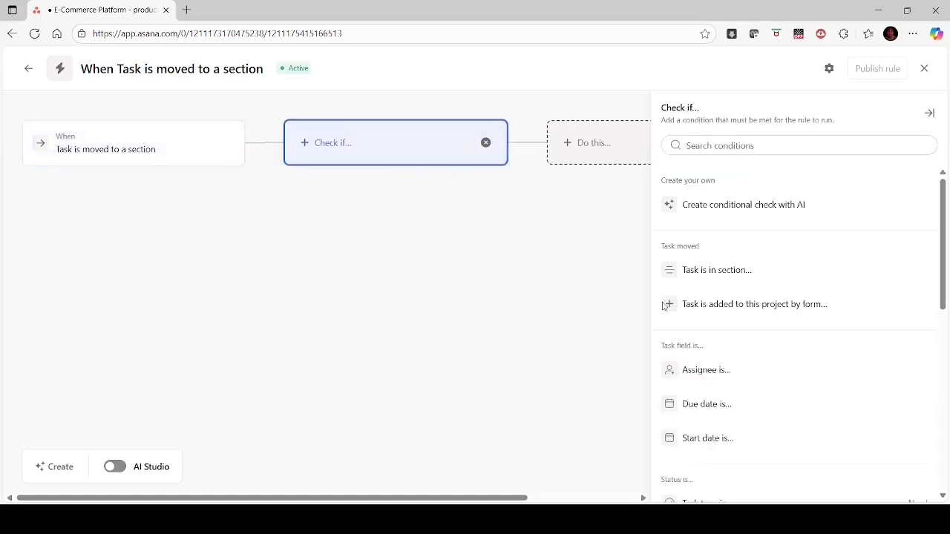
{"action": "left_click", "coordinate": [731, 273]}
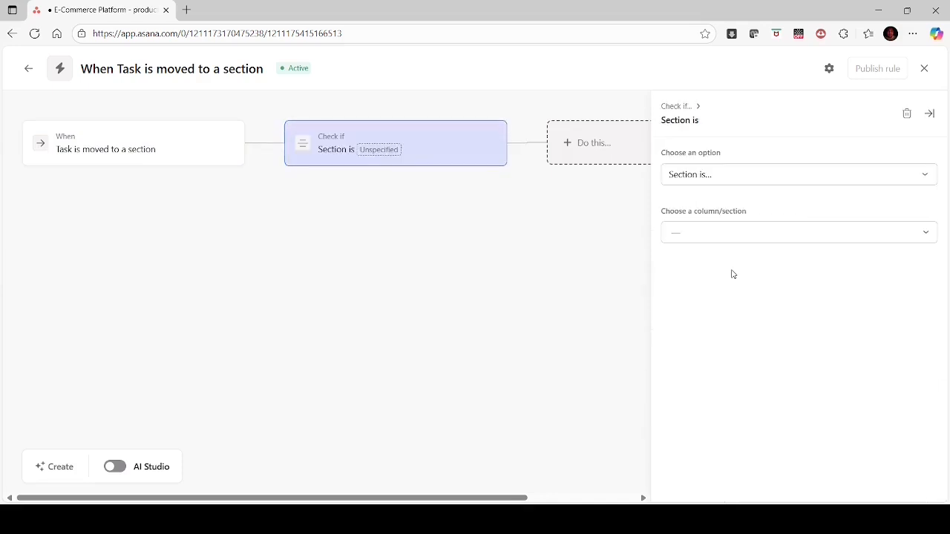
{"action": "left_click", "coordinate": [905, 232]}
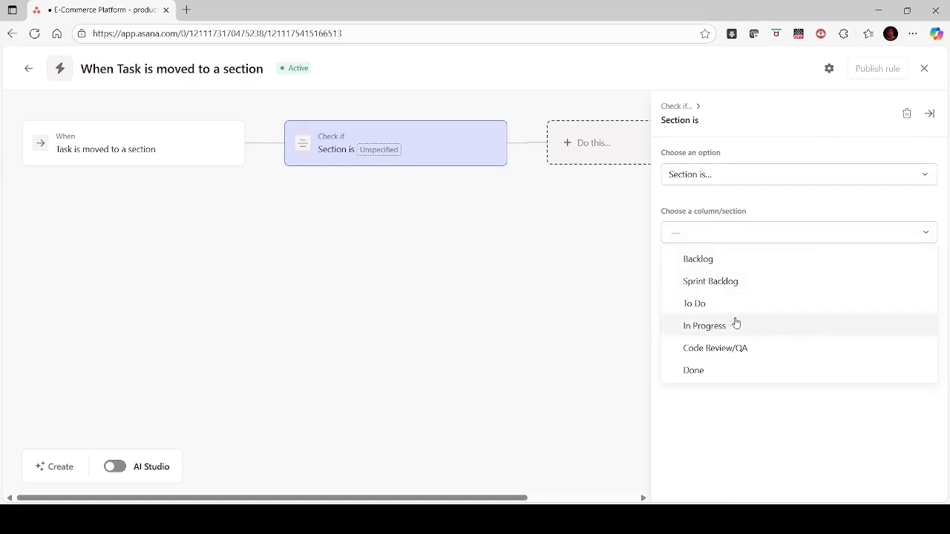
{"action": "left_click", "coordinate": [714, 329]}
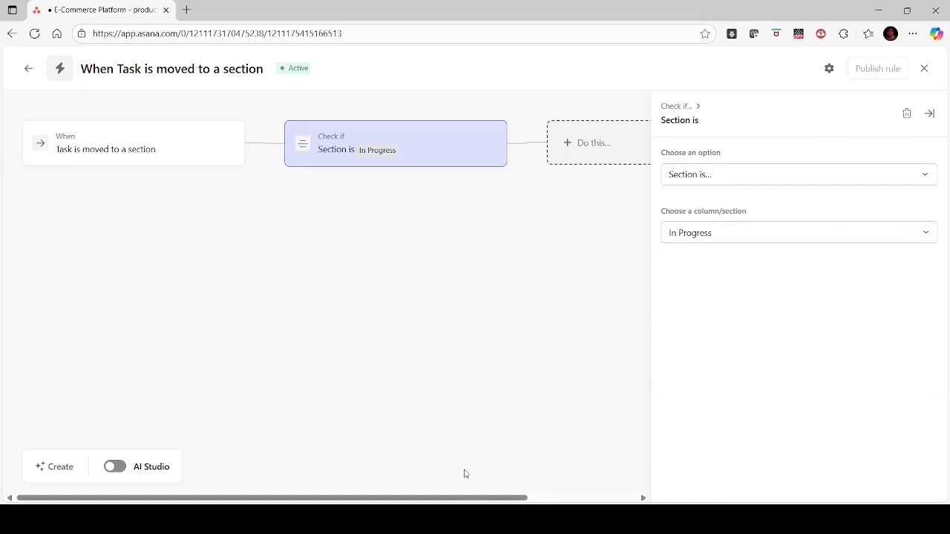
- Add an action to the new rule that changes the task's due date
{"action": "left_click_drag", "start_coordinate": [464, 497], "coordinate": [633, 463]}
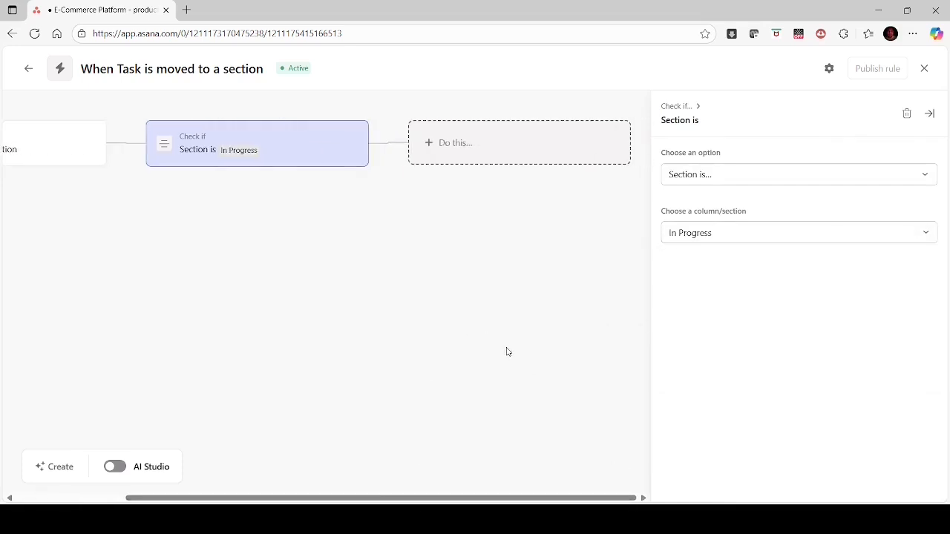
{"action": "left_click", "coordinate": [558, 151]}
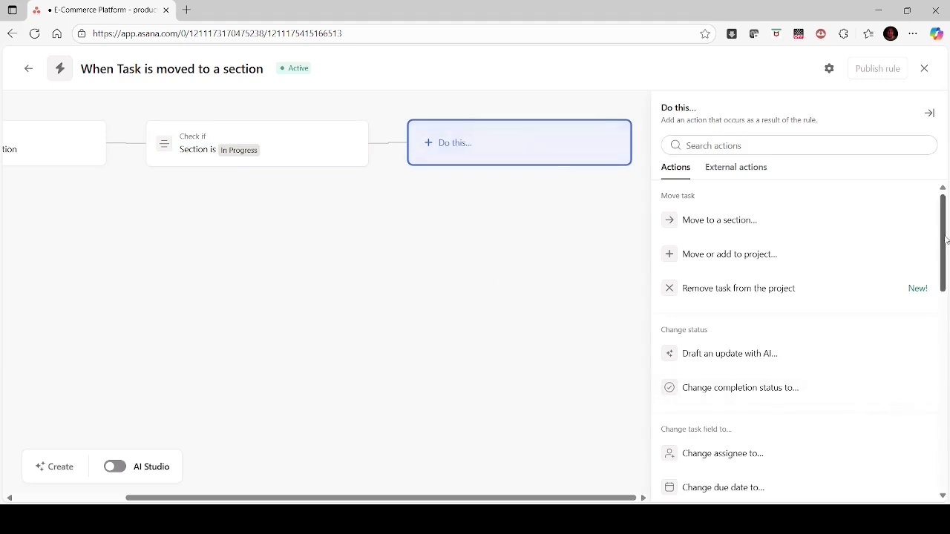
{"action": "scroll", "coordinate": [797, 342], "scroll_direction": "down", "scroll_amount": 3}
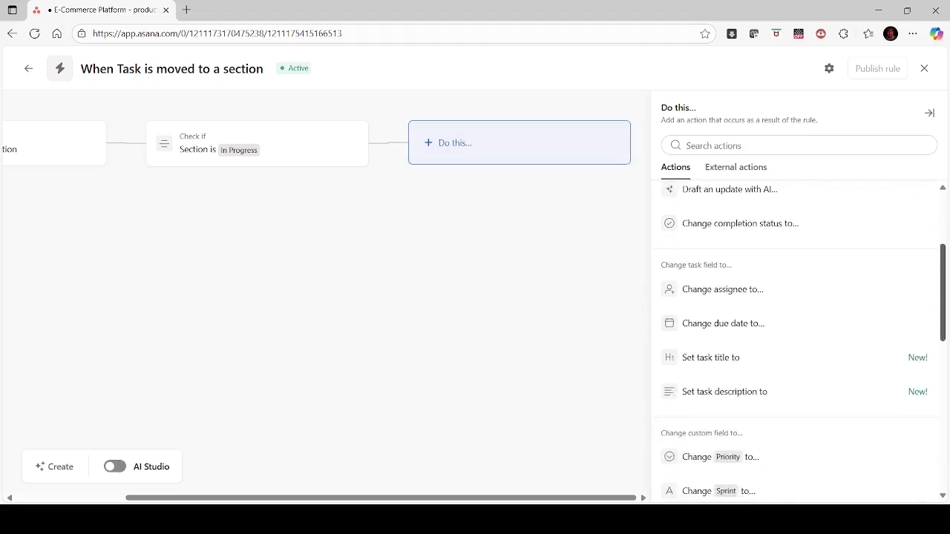
{"action": "left_click", "coordinate": [720, 326]}
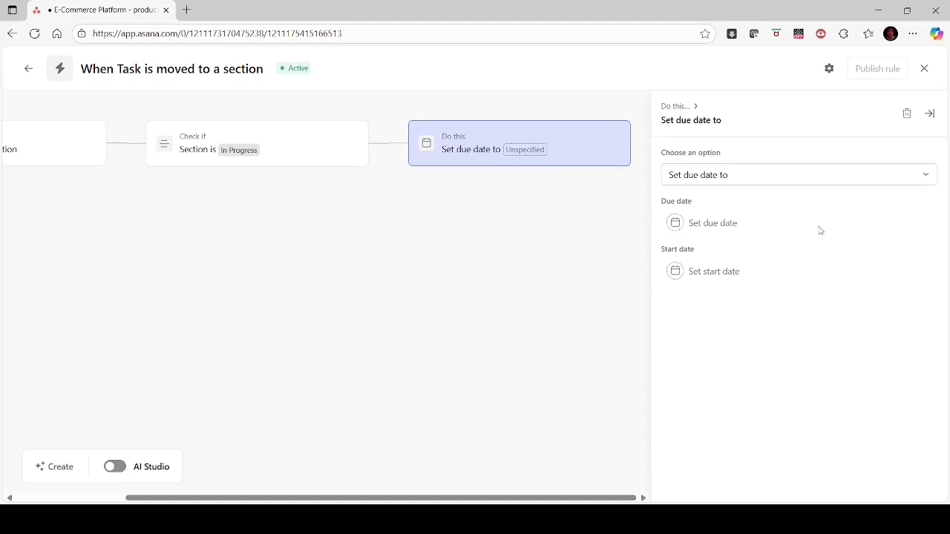
- Set the rule's due date to 3 days after the trigger date and publish the rule
{"action": "left_click", "coordinate": [712, 225]}
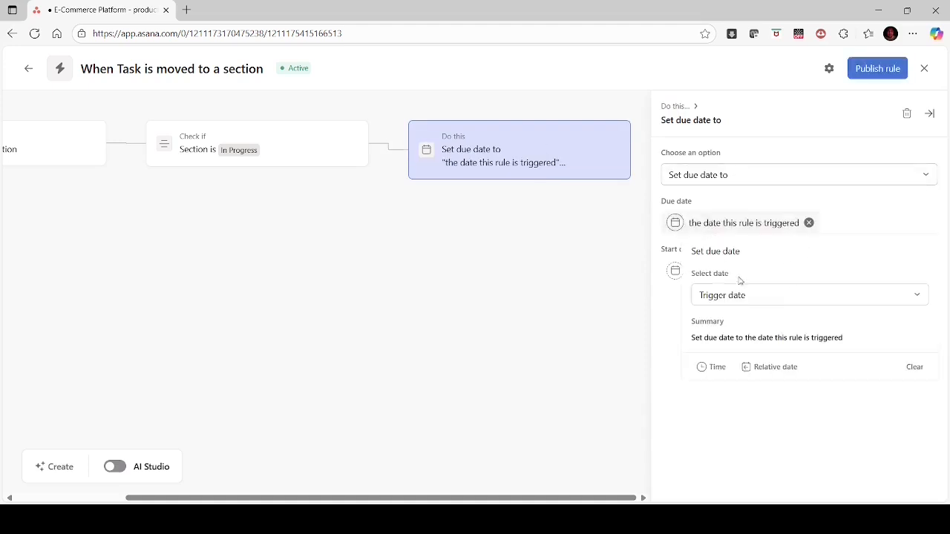
{"action": "left_click", "coordinate": [774, 368]}
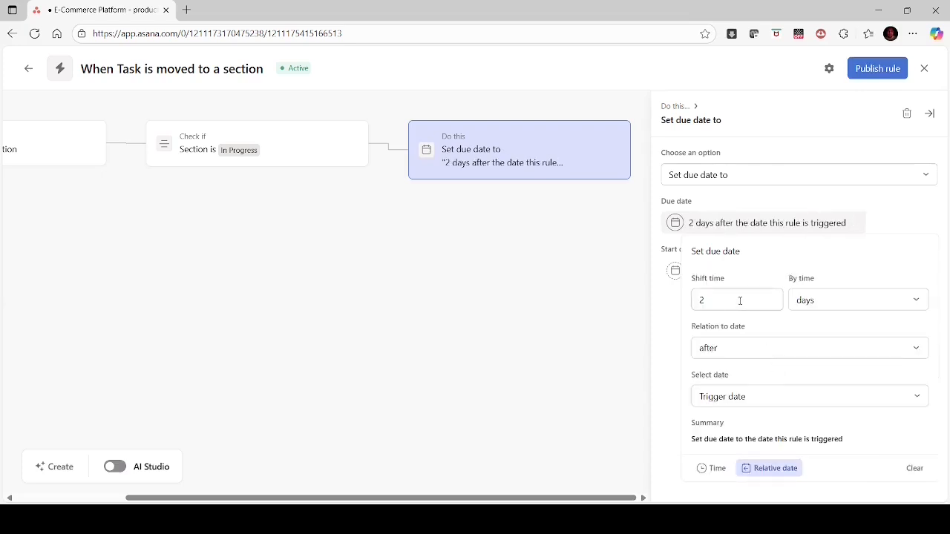
{"action": "left_click", "coordinate": [715, 301]}
{"action": "key", "text": "BackSpace"}
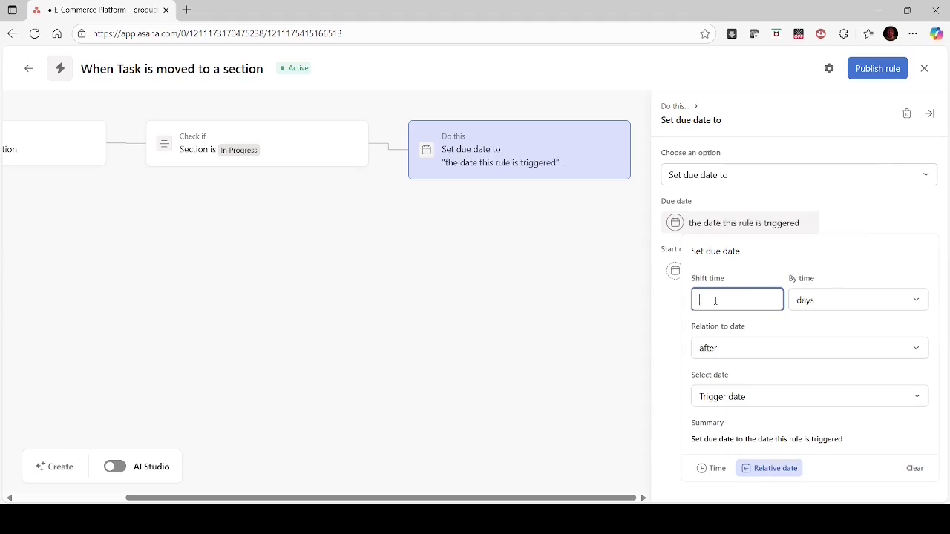
{"action": "type", "text": "3"}
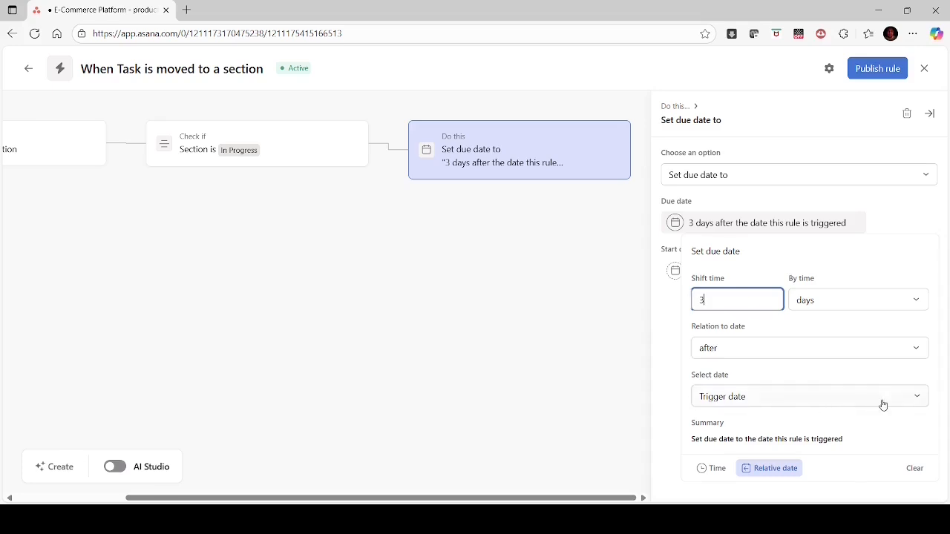
{"action": "left_click", "coordinate": [669, 392]}
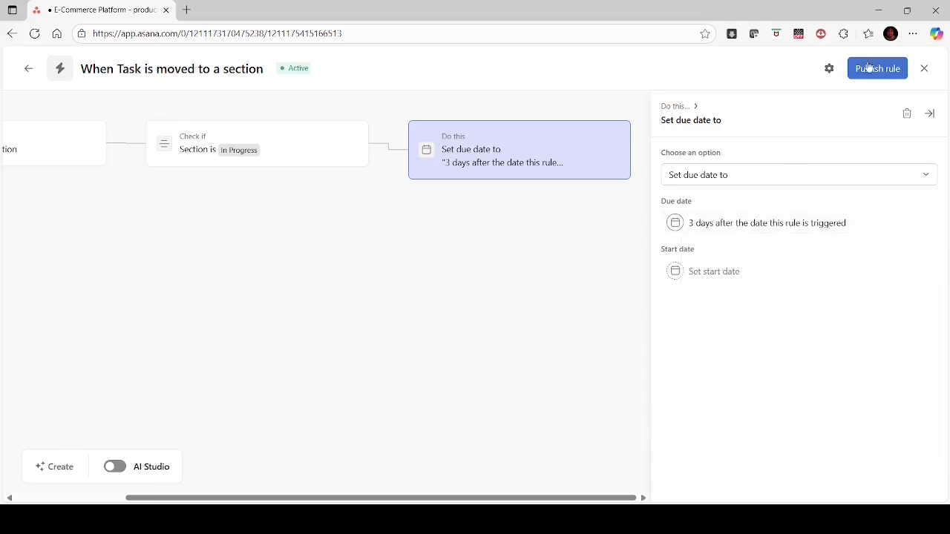
{"action": "left_click", "coordinate": [890, 71]}
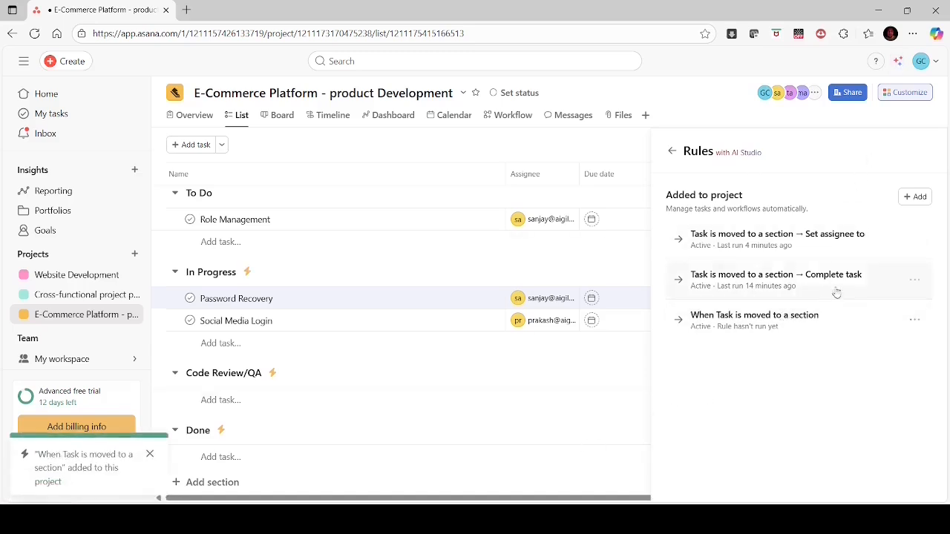
- Move the Role Management task from To Do to In Progress and check its due date in the task details
{"action": "left_click", "coordinate": [904, 92]}
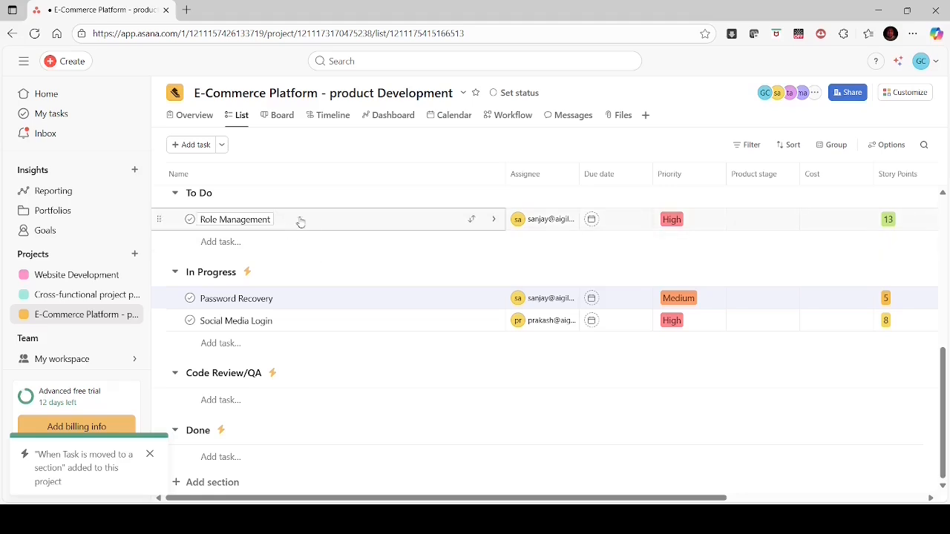
{"action": "left_click", "coordinate": [473, 220]}
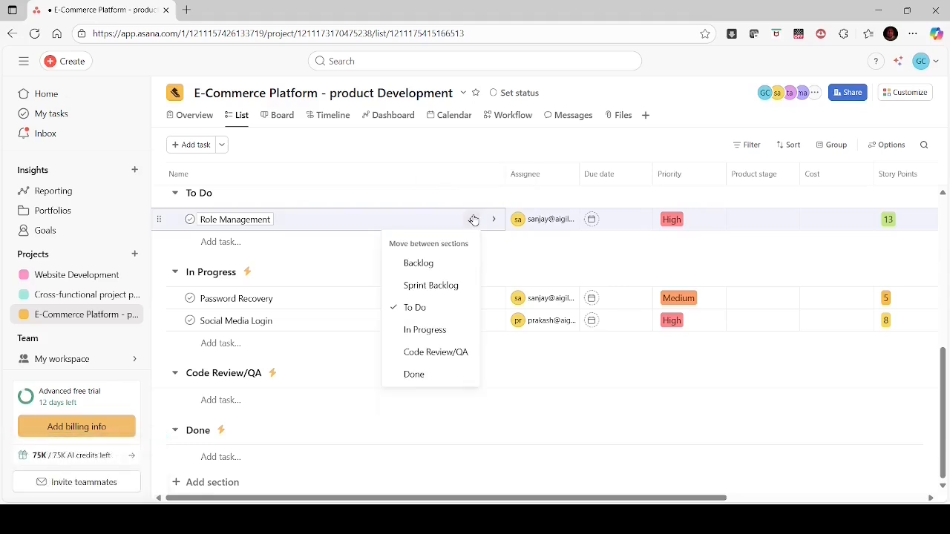
{"action": "left_click", "coordinate": [425, 331]}
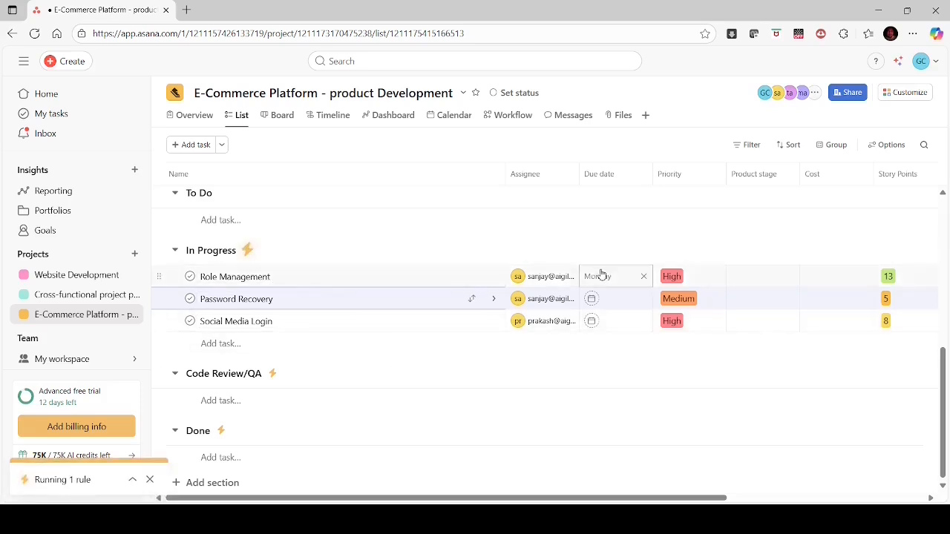
{"action": "left_click", "coordinate": [305, 282]}
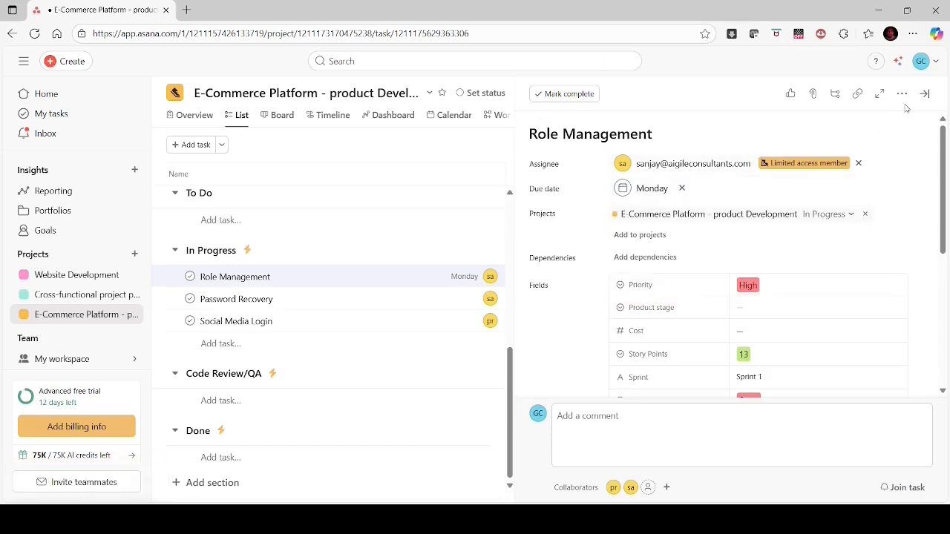
{"action": "left_click", "coordinate": [925, 93]}
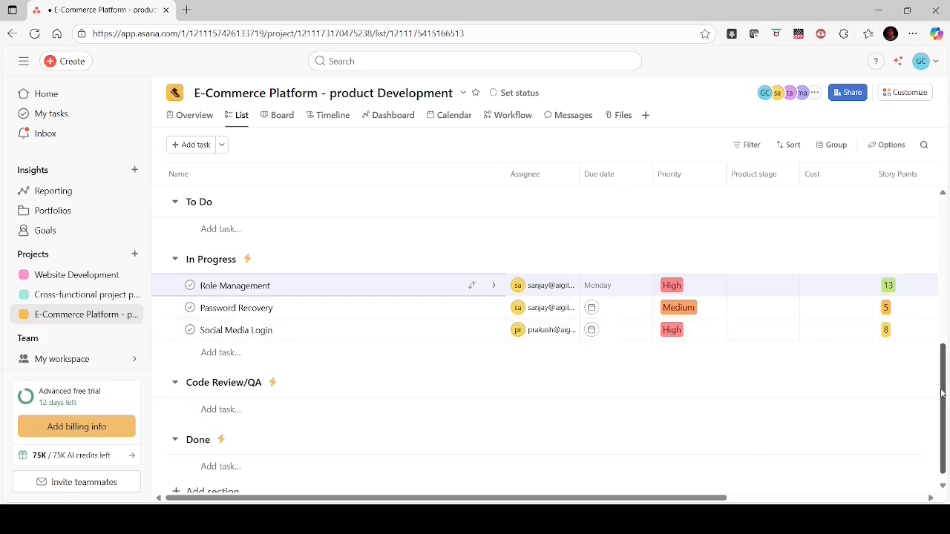
- Move the Social Media Login task from In Progress to Done
{"action": "scroll", "coordinate": [942, 404], "scroll_direction": "down", "scroll_amount": 1}
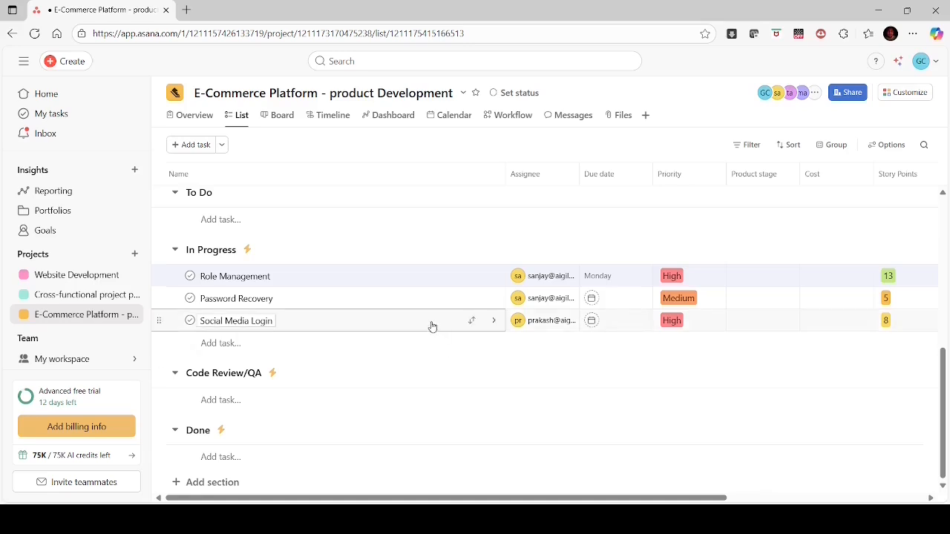
{"action": "left_click", "coordinate": [472, 322]}
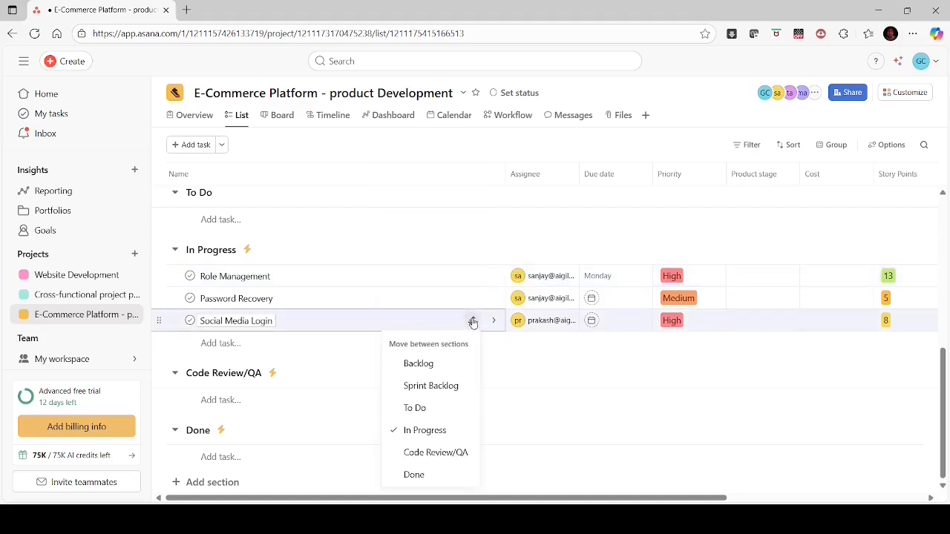
{"action": "left_click", "coordinate": [414, 476]}
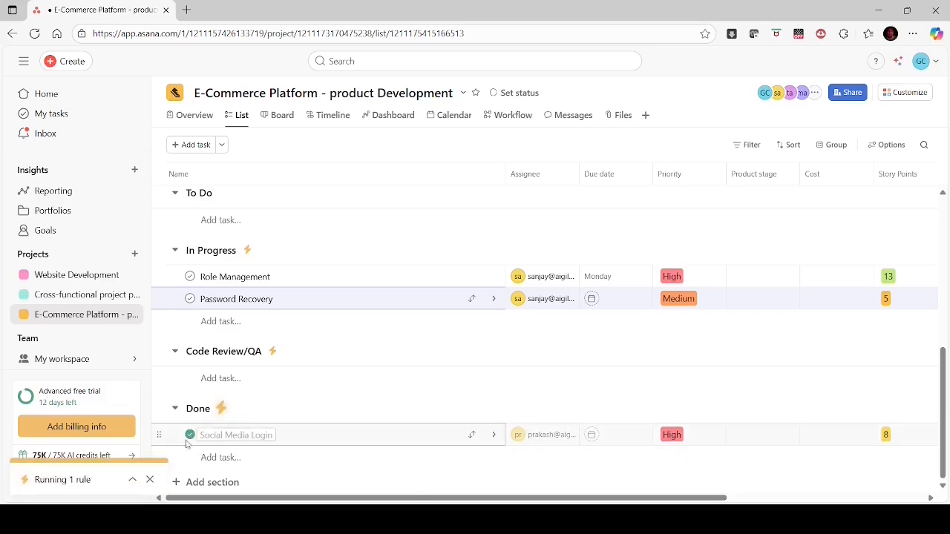
- Examine the Social Media Login task's details and comment history for its completion status
{"action": "left_click", "coordinate": [357, 444]}
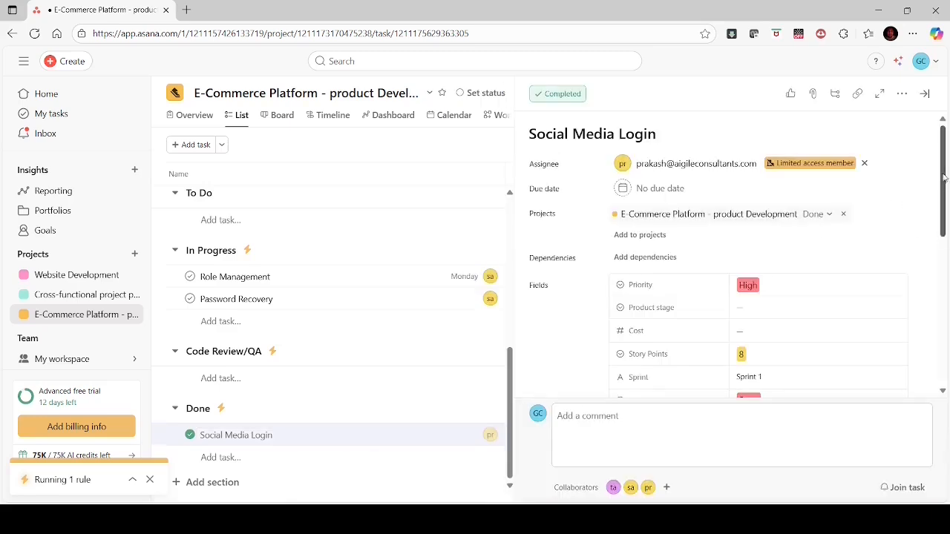
{"action": "scroll", "coordinate": [734, 252], "scroll_direction": "down", "scroll_amount": 3}
{"action": "scroll", "coordinate": [633, 355], "scroll_direction": "down", "scroll_amount": 2}
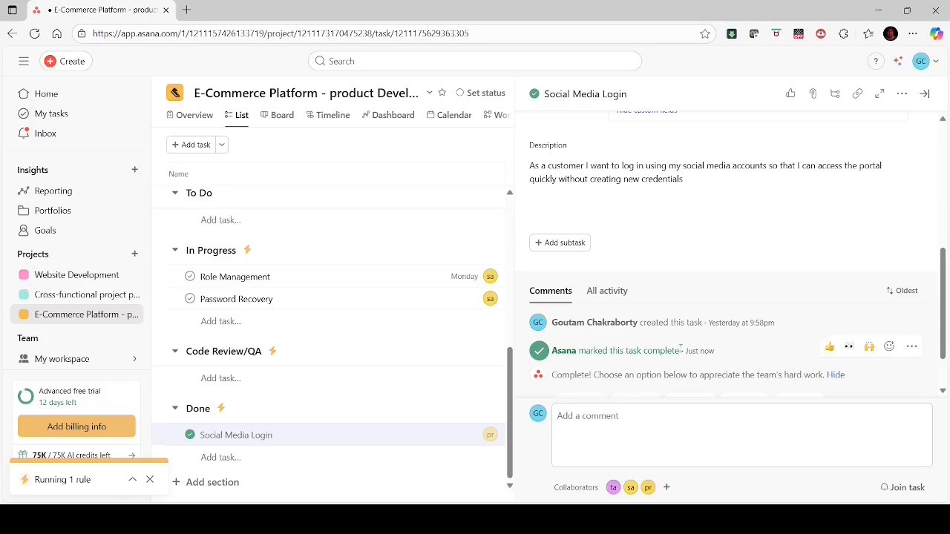
{"action": "left_click_drag", "start_coordinate": [943, 303], "coordinate": [934, 167]}
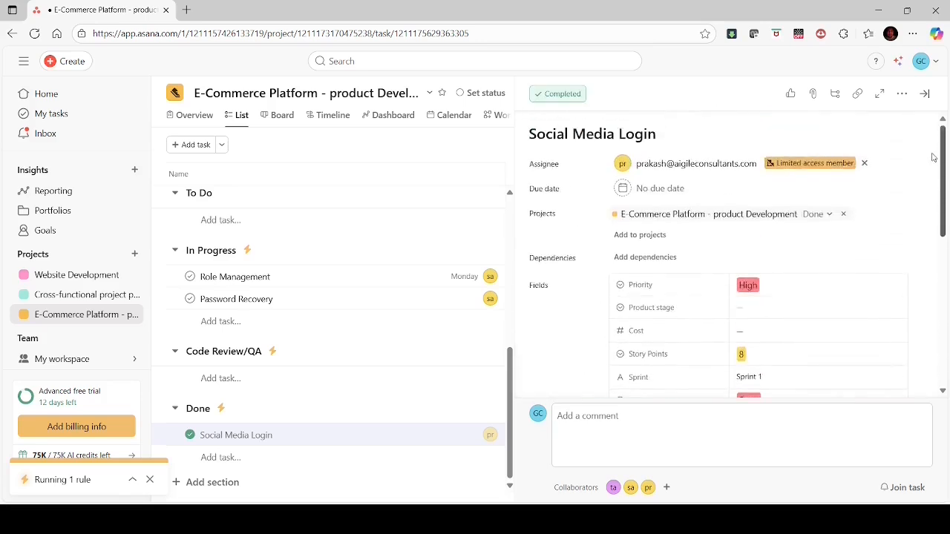
{"action": "left_click", "coordinate": [925, 94]}
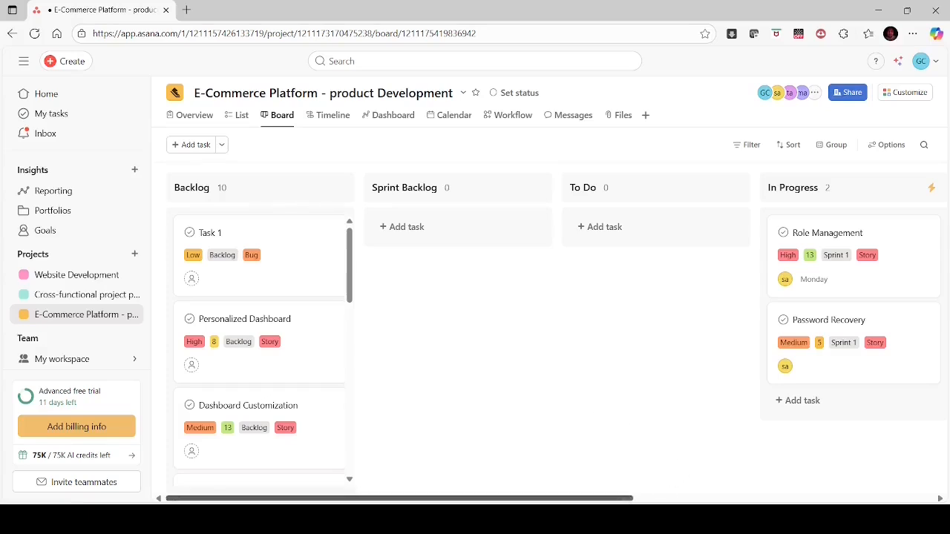
- Move the Role Management task from In Progress to Code Review/QA in list view
{"action": "left_click_drag", "start_coordinate": [623, 499], "coordinate": [917, 475]}
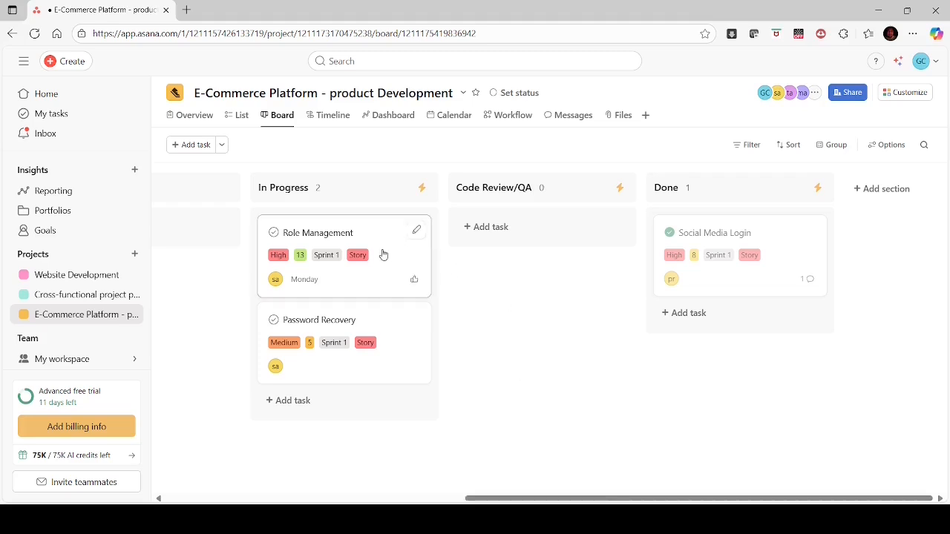
{"action": "left_click_drag", "start_coordinate": [392, 253], "coordinate": [603, 273]}
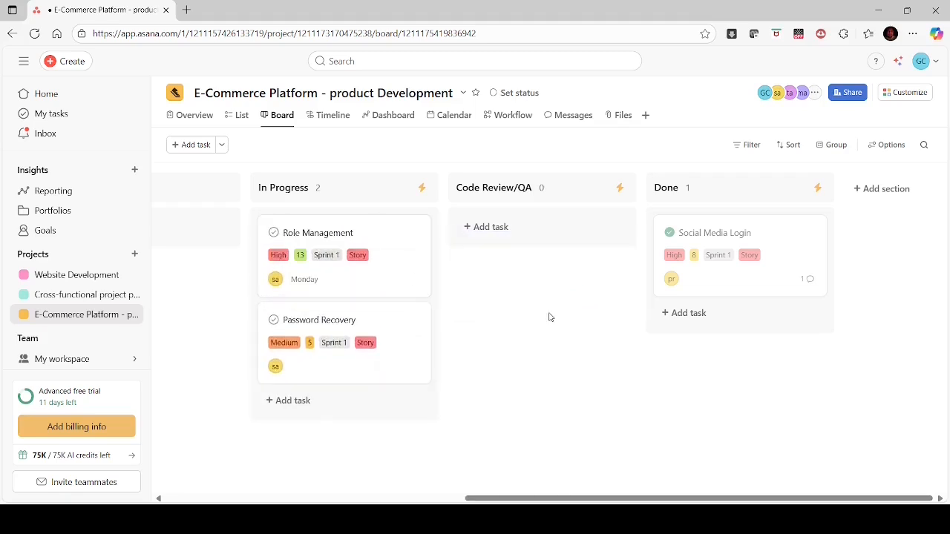
{"action": "left_click", "coordinate": [239, 115]}
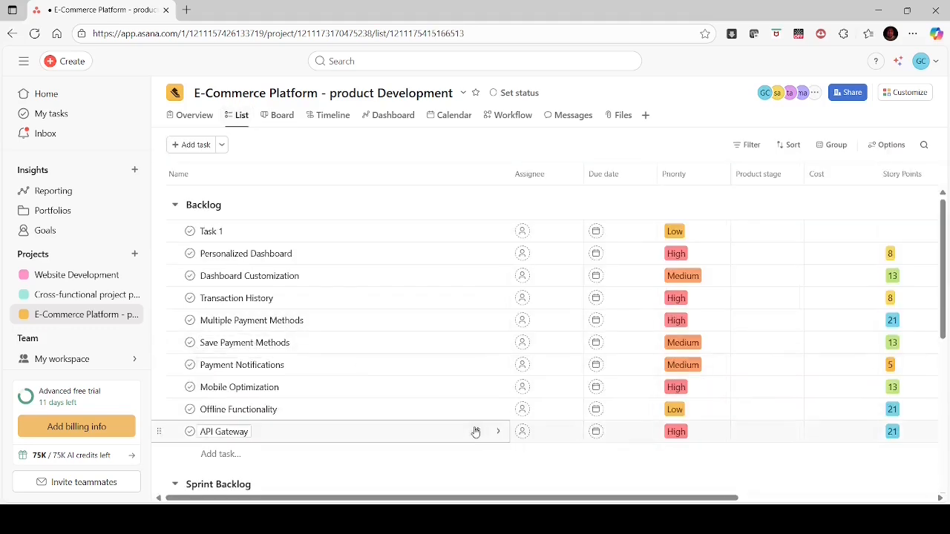
{"action": "scroll", "coordinate": [549, 334], "scroll_direction": "down", "scroll_amount": 5}
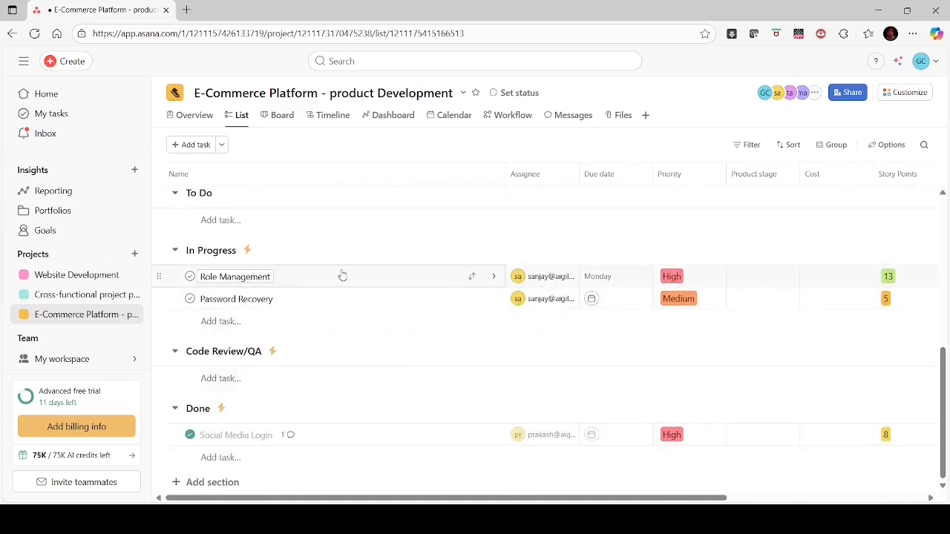
{"action": "left_click", "coordinate": [472, 277]}
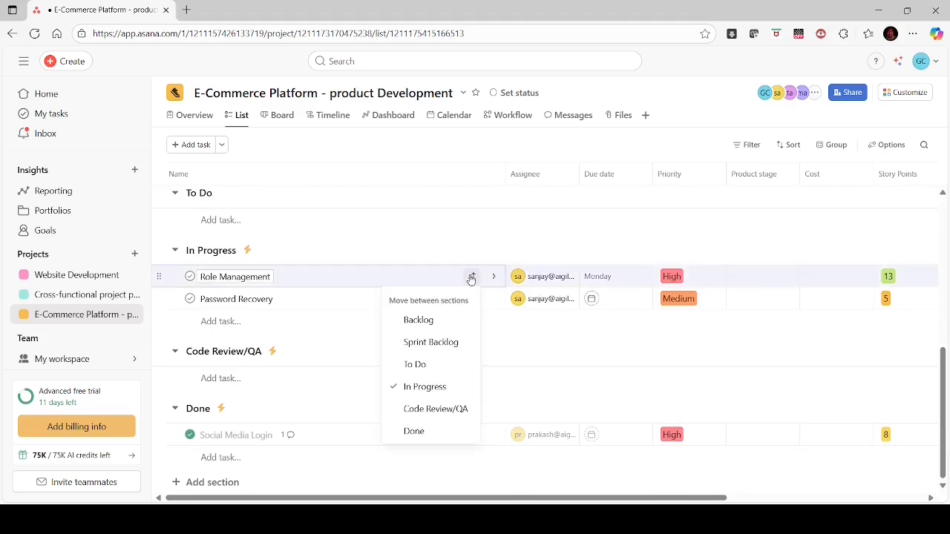
{"action": "left_click", "coordinate": [435, 409]}
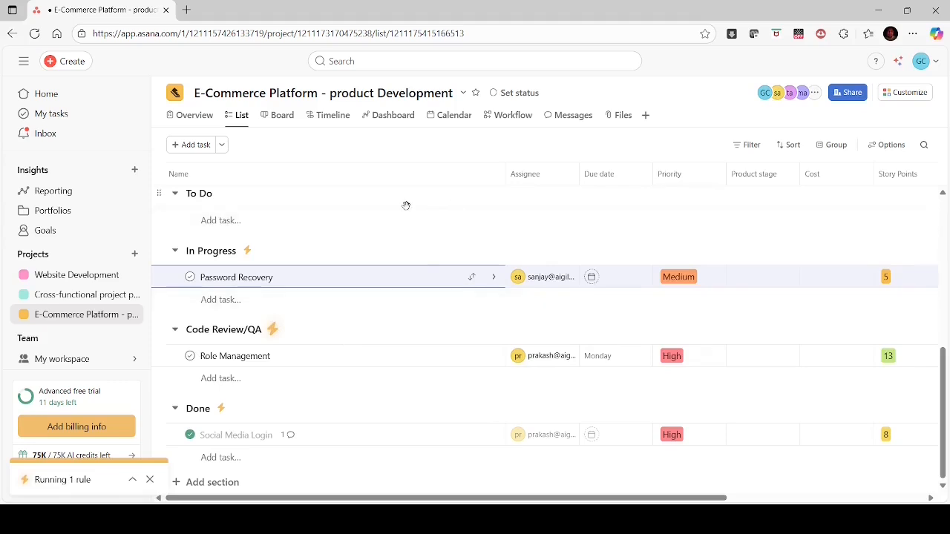
- Open the Password Recovery task from the board view and examine its fields, description and comment area
{"action": "left_click", "coordinate": [276, 117]}
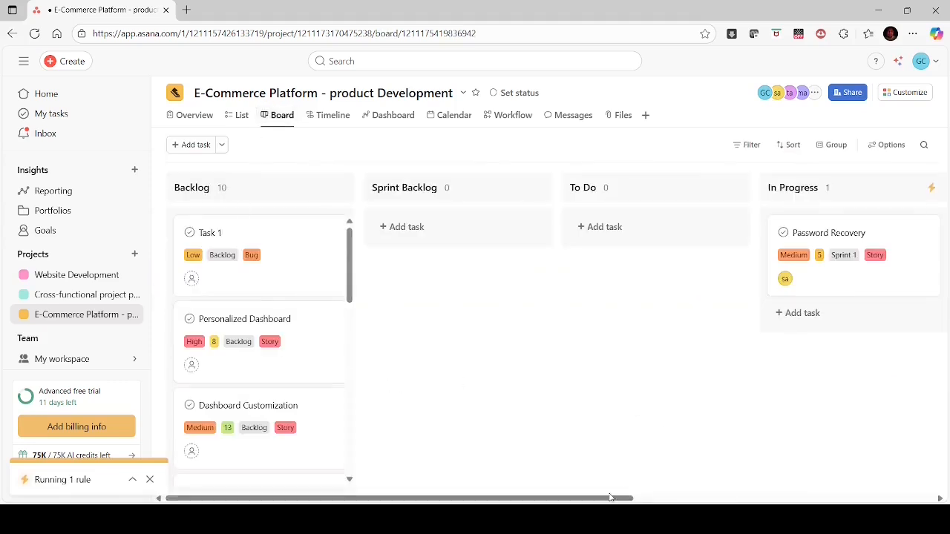
{"action": "left_click_drag", "start_coordinate": [590, 498], "coordinate": [884, 472]}
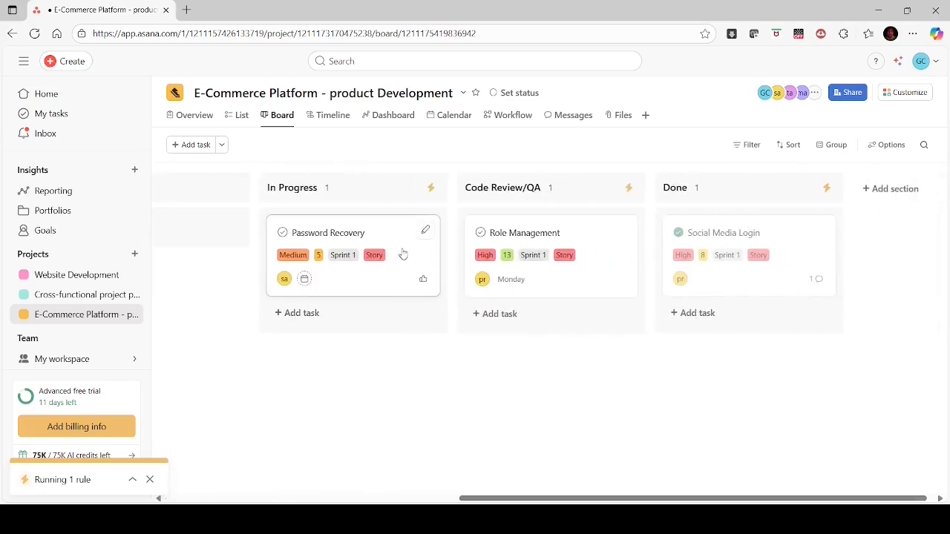
{"action": "left_click", "coordinate": [402, 254]}
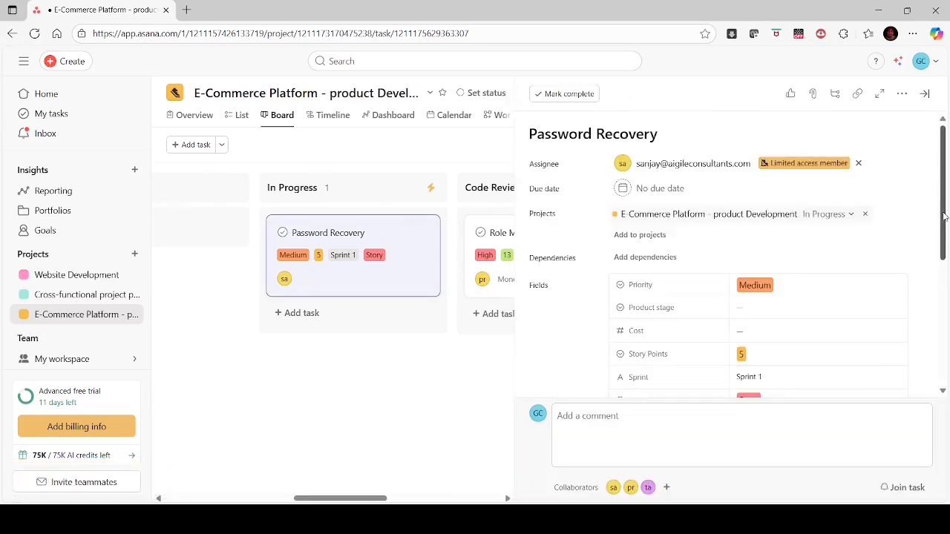
{"action": "left_click_drag", "start_coordinate": [944, 217], "coordinate": [943, 298]}
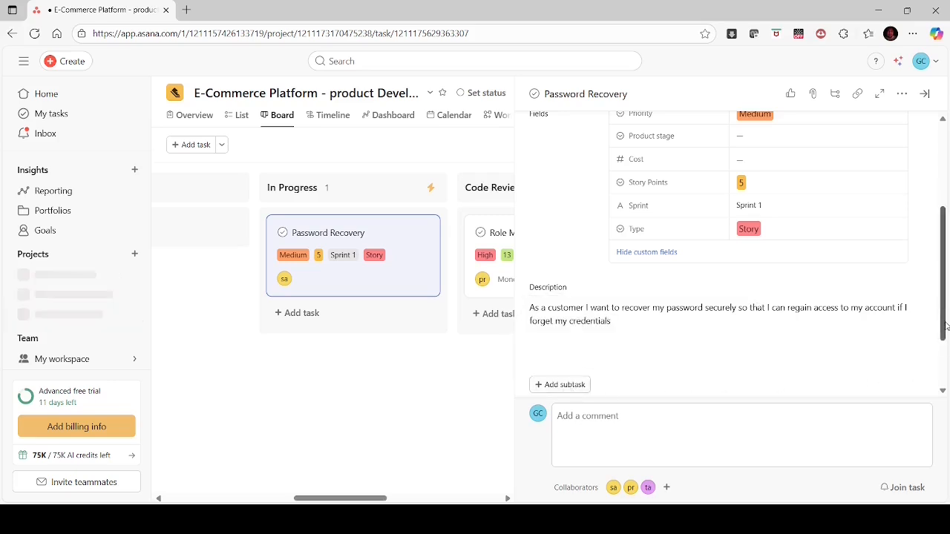
{"action": "scroll", "coordinate": [943, 319], "scroll_direction": "down", "scroll_amount": 1}
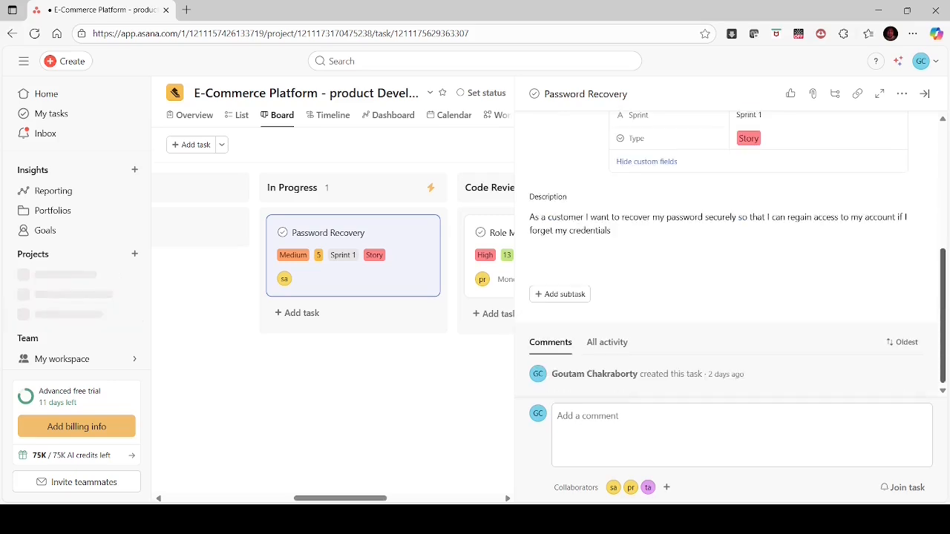
{"action": "left_click", "coordinate": [582, 416]}
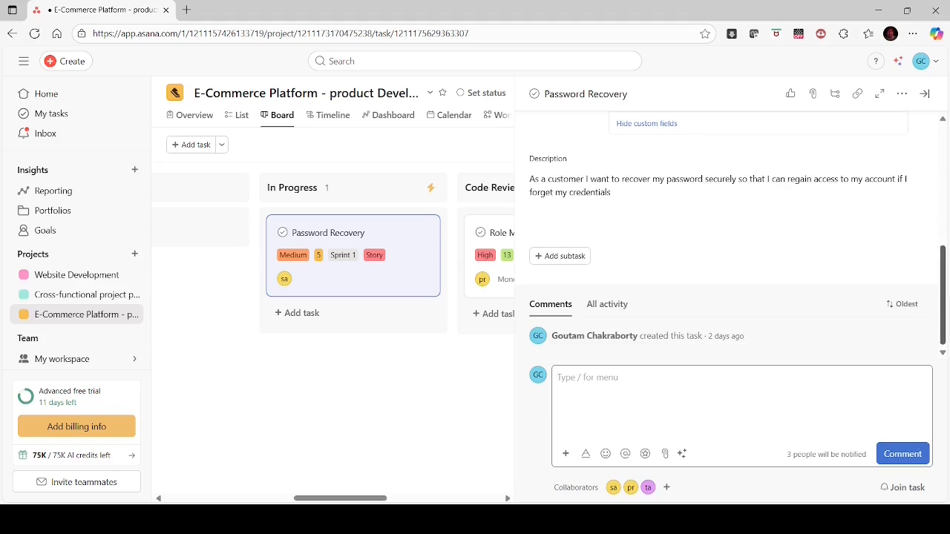
{"action": "left_click_drag", "start_coordinate": [943, 330], "coordinate": [930, 206]}
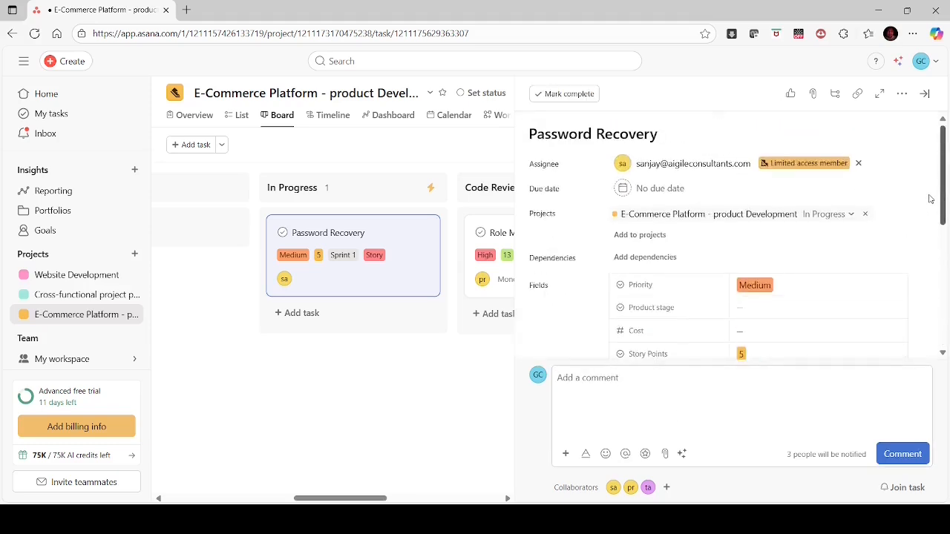
- Write a comment on the Password Recovery task mentioning the teammate whose name starts with "t", with the text "need your help"
{"action": "scroll", "coordinate": [890, 237], "scroll_direction": "down", "scroll_amount": 4}
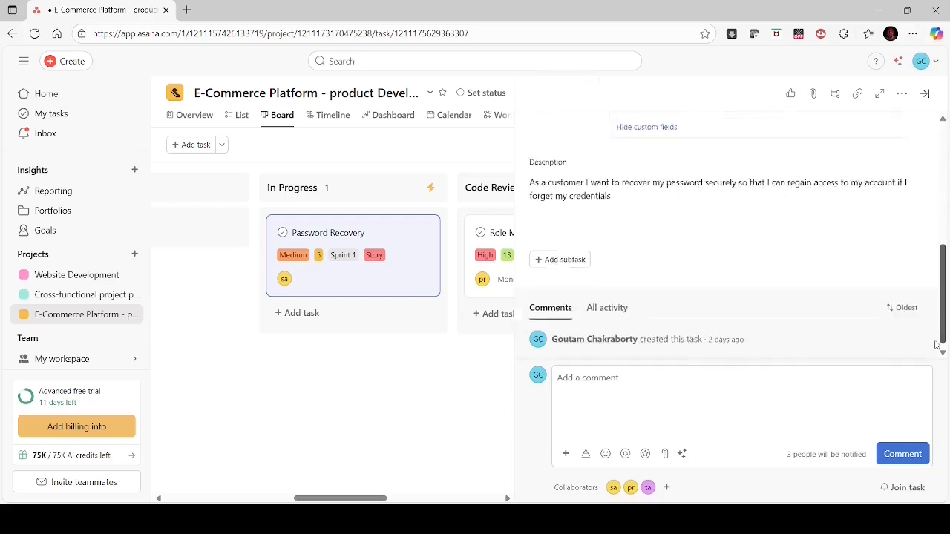
{"action": "left_click", "coordinate": [594, 380]}
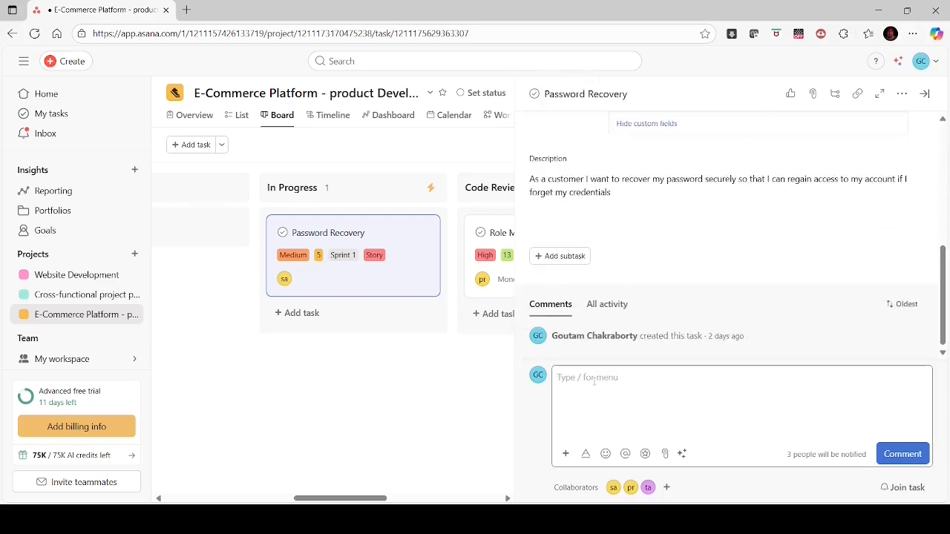
{"action": "type", "text": "@"}
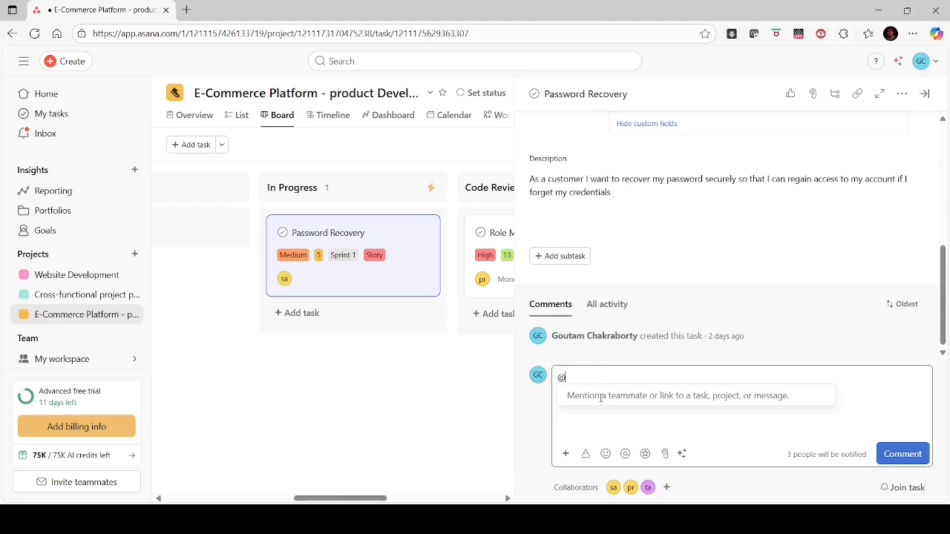
{"action": "type", "text": "t"}
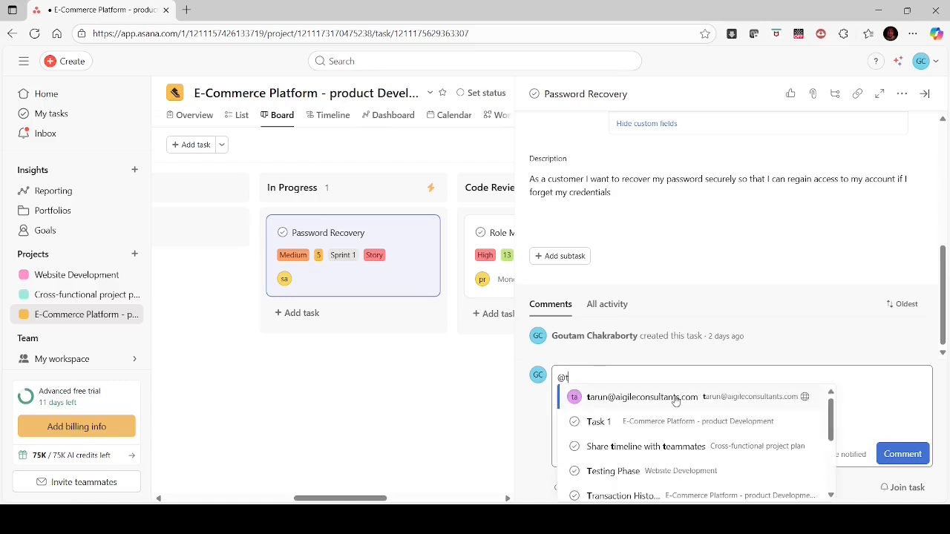
{"action": "left_click", "coordinate": [658, 396]}
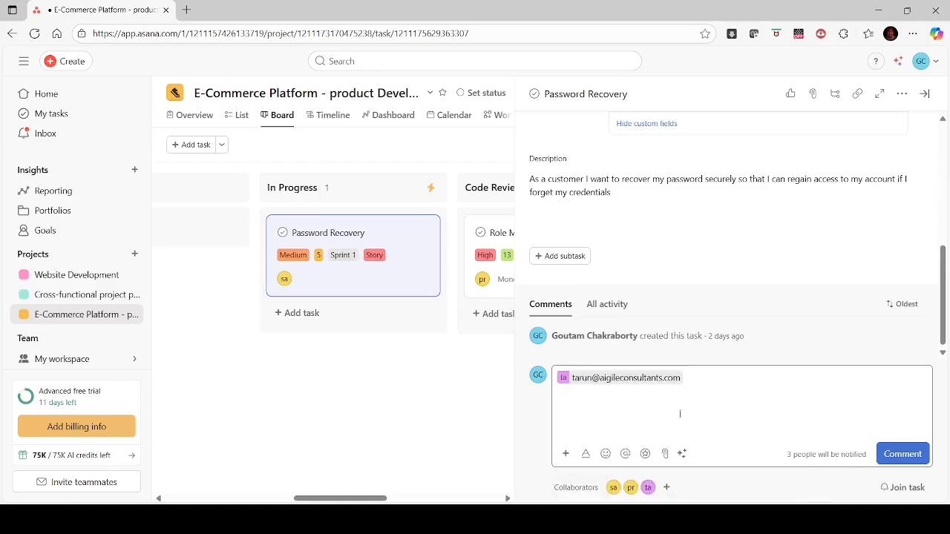
{"action": "type", "text": "need your hel"}
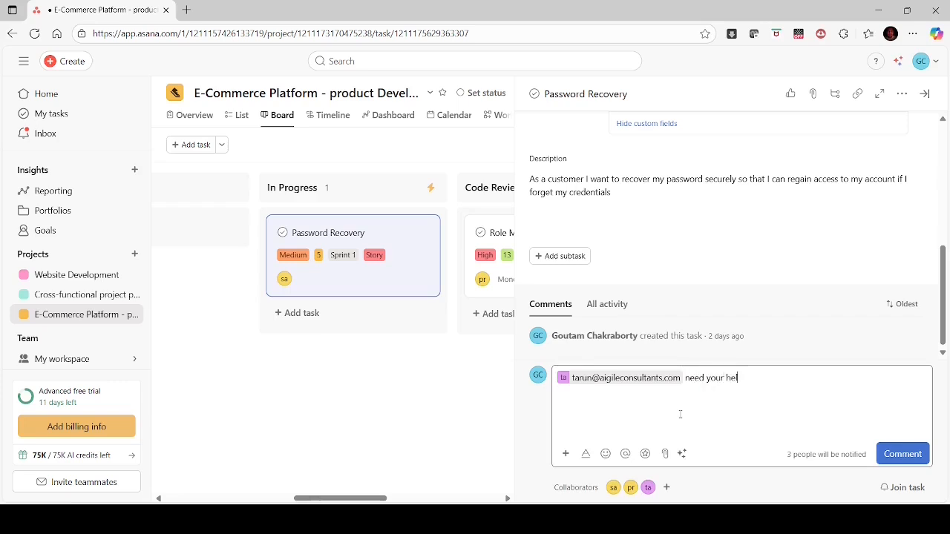
{"action": "type", "text": "p"}
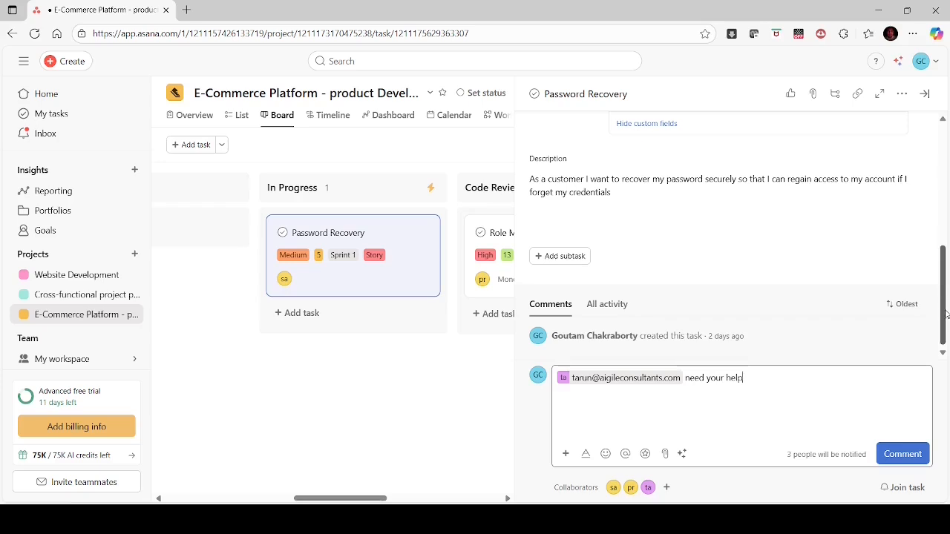
- Check the comment's attachment sources without adding a file, and post the help request on the Password Recovery task
{"action": "mouse_move", "coordinate": [944, 312]}
{"action": "left_mouse_down"}
{"action": "mouse_move", "coordinate": [945, 298]}
{"action": "mouse_move", "coordinate": [944, 314]}
{"action": "left_mouse_up"}
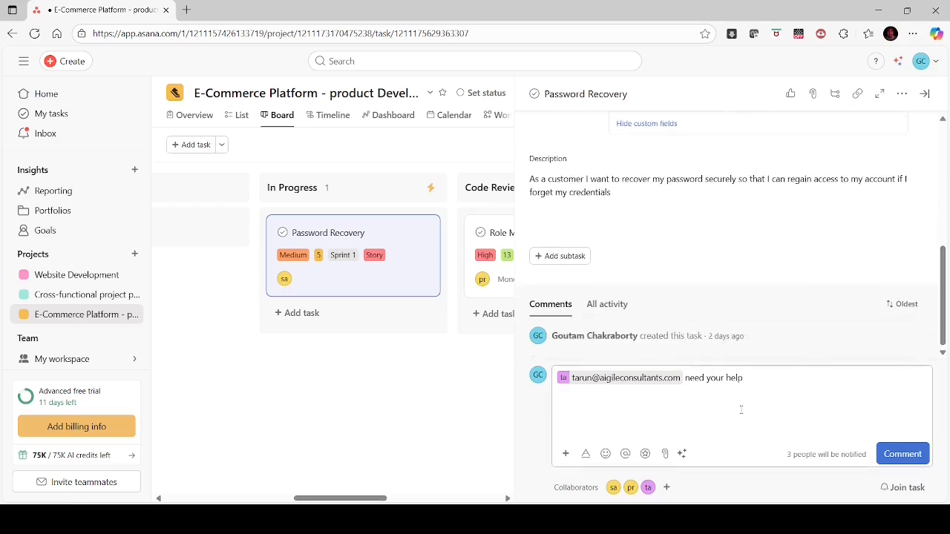
{"action": "left_click", "coordinate": [665, 455]}
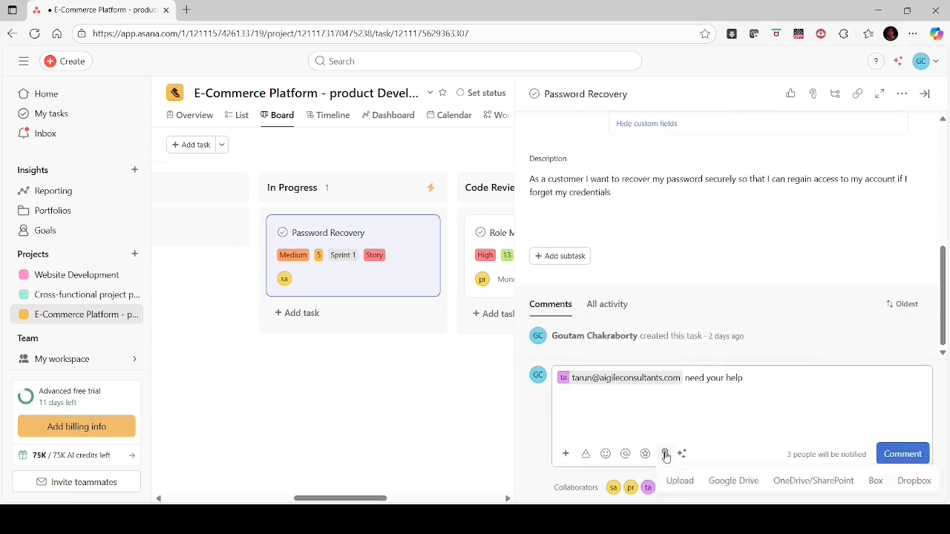
{"action": "left_click", "coordinate": [610, 417]}
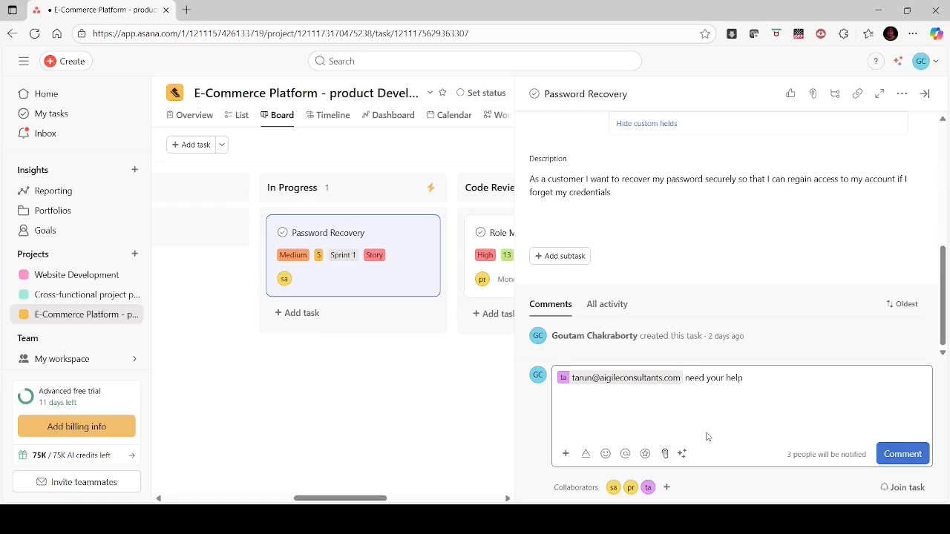
{"action": "left_click", "coordinate": [900, 453]}
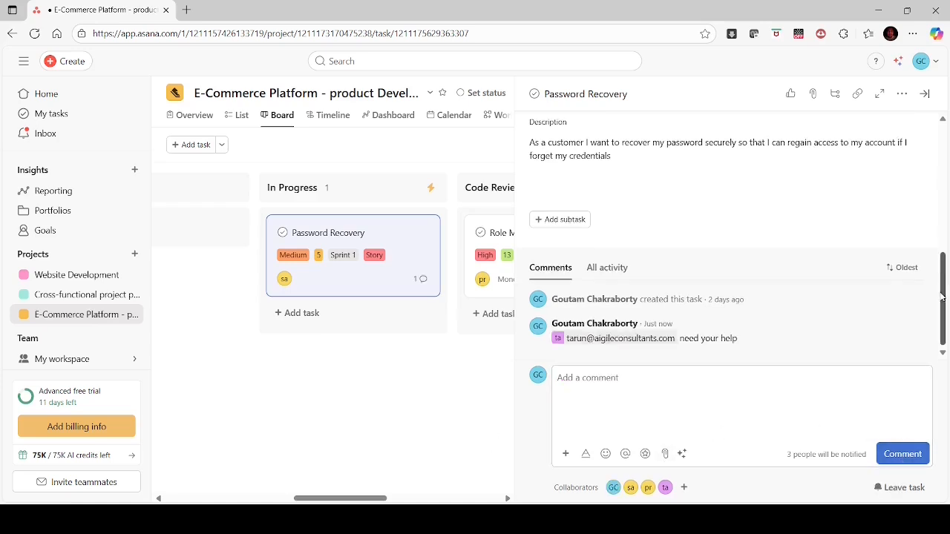
{"action": "left_click_drag", "start_coordinate": [942, 332], "coordinate": [940, 169]}
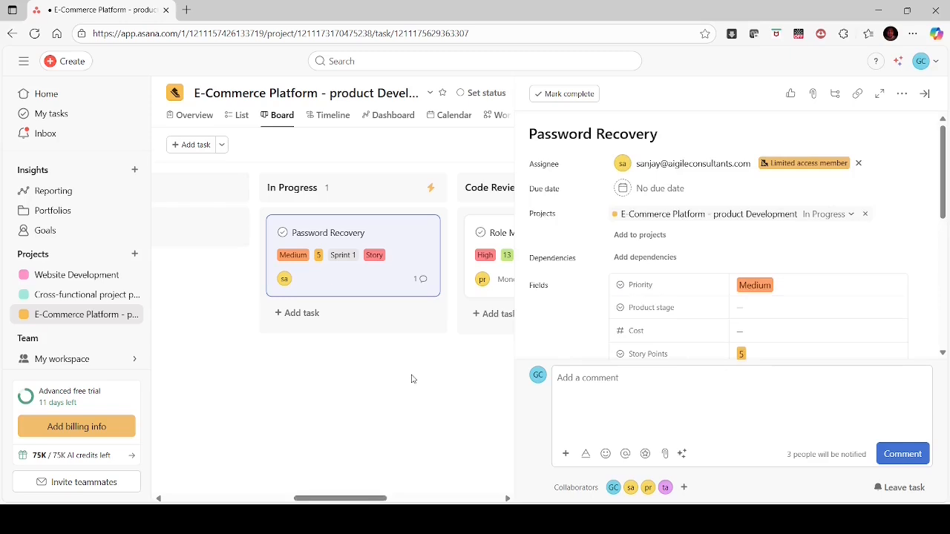
{"action": "left_click", "coordinate": [927, 95]}
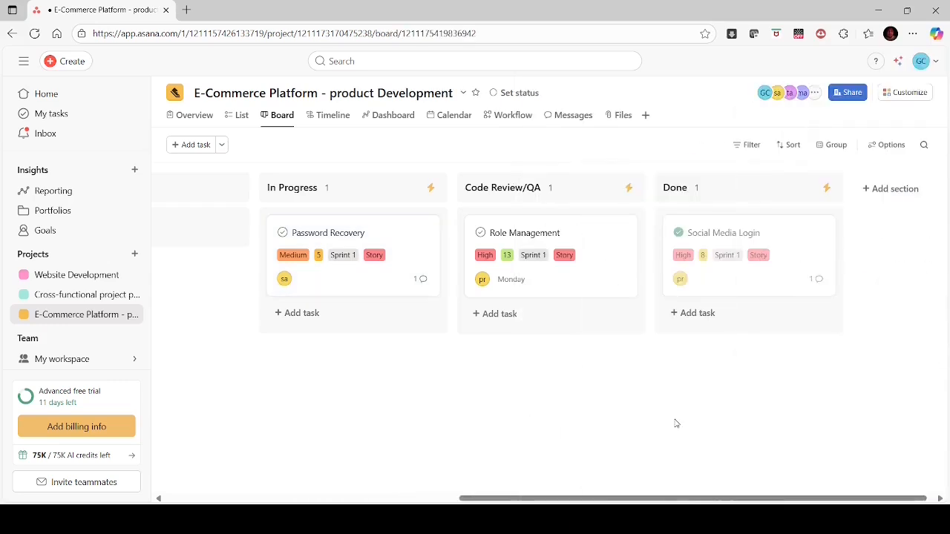
- Open the Role Management task in Code Review/QA, examine its assignee, due date and fields, and close it
{"action": "left_click", "coordinate": [590, 264]}
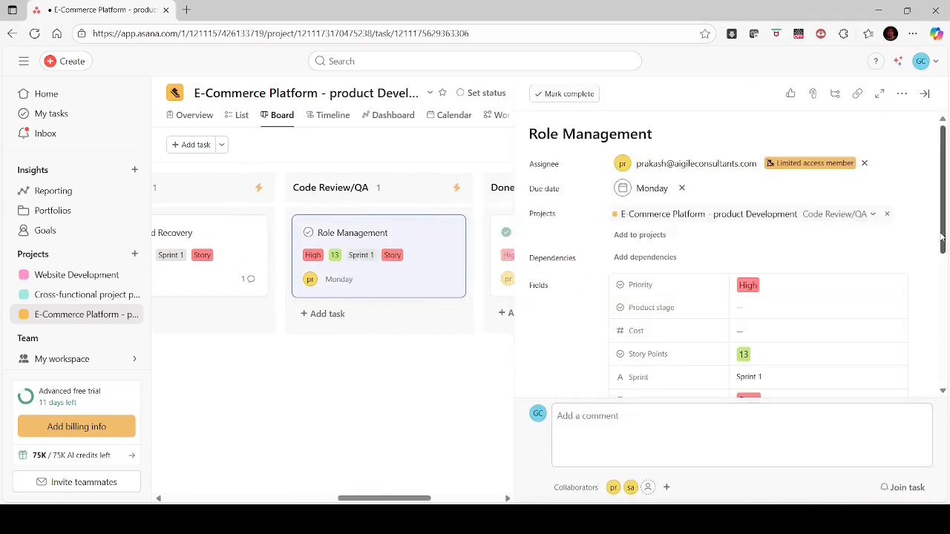
{"action": "mouse_move", "coordinate": [941, 236]}
{"action": "left_mouse_down"}
{"action": "mouse_move", "coordinate": [942, 363]}
{"action": "mouse_move", "coordinate": [938, 219]}
{"action": "left_mouse_up"}
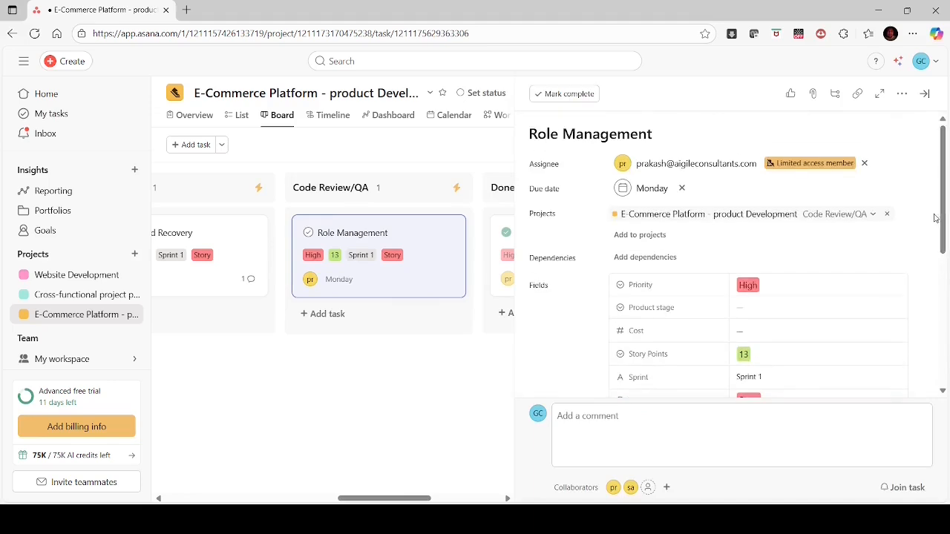
{"action": "left_click", "coordinate": [926, 94]}
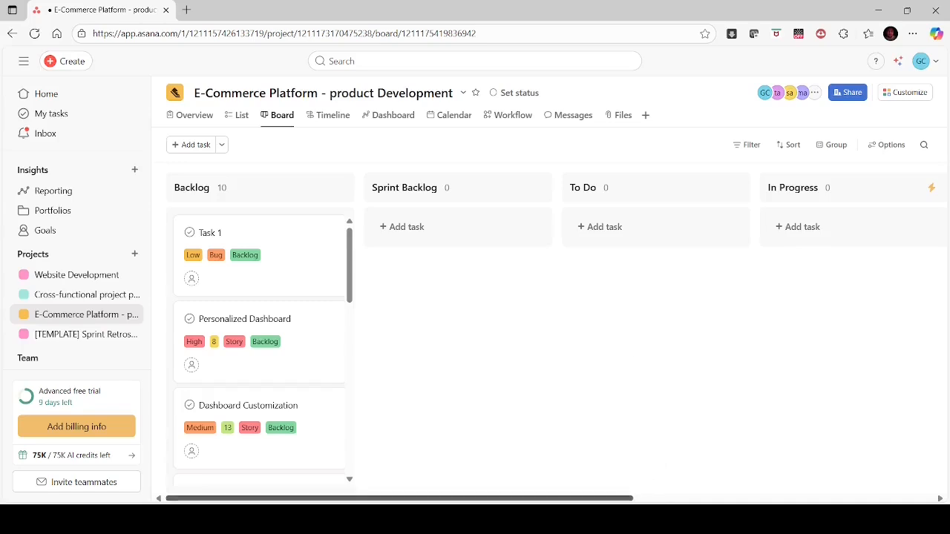
- Filter the board by Sprint is Backlog or Sprint 1 and review the tasks in the Done section
{"action": "left_click_drag", "start_coordinate": [621, 498], "coordinate": [921, 460]}
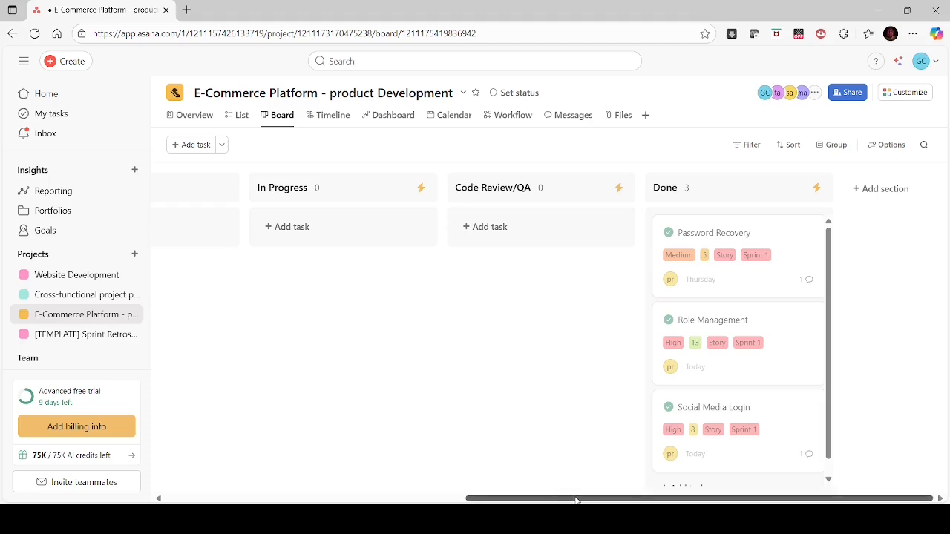
{"action": "left_click_drag", "start_coordinate": [578, 498], "coordinate": [545, 470]}
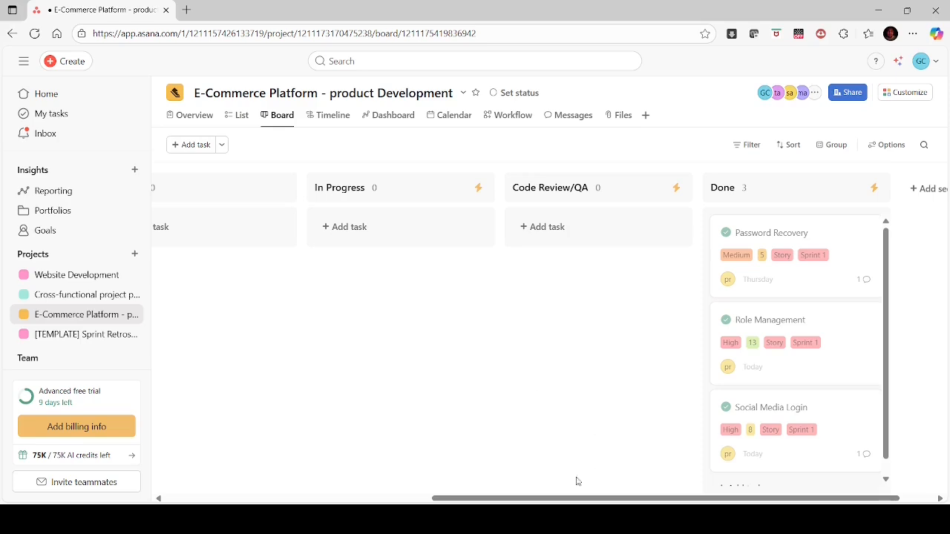
{"action": "left_click_drag", "start_coordinate": [558, 499], "coordinate": [585, 479]}
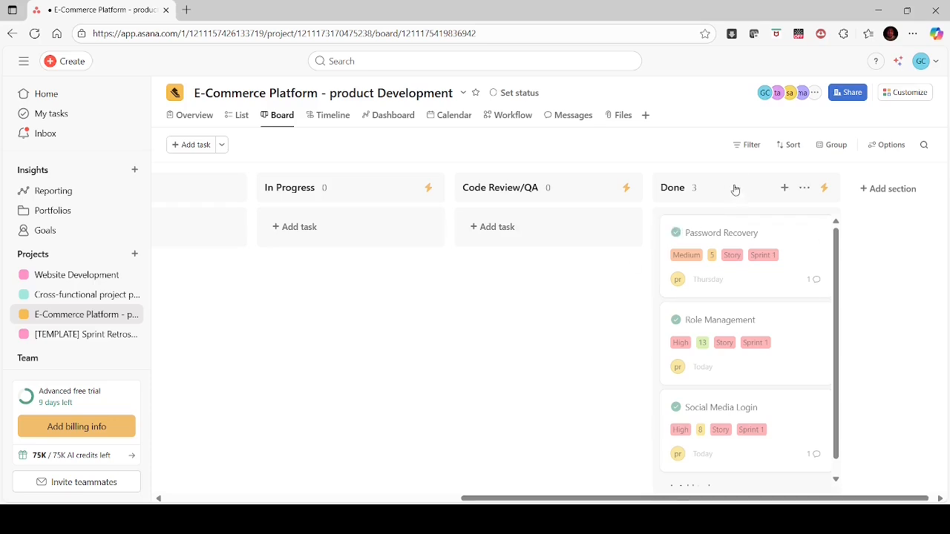
{"action": "left_click", "coordinate": [746, 146]}
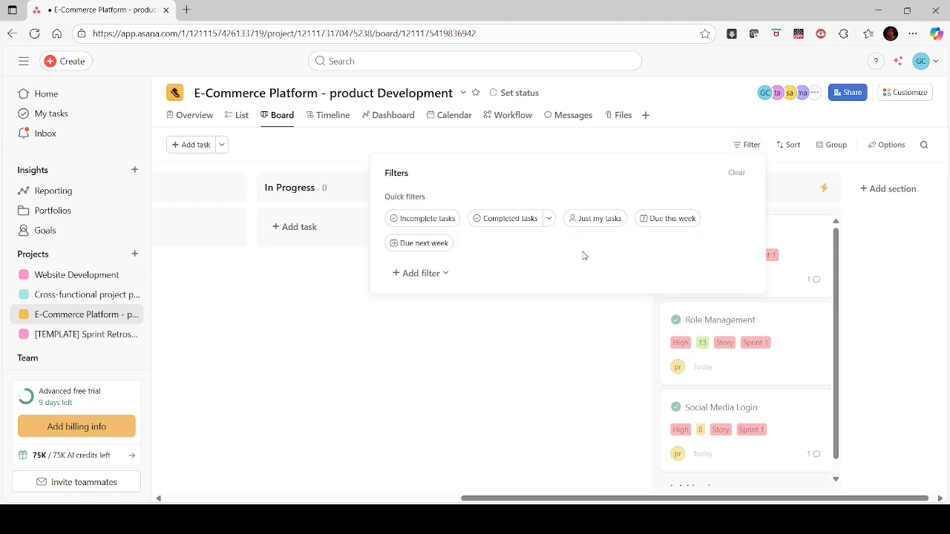
{"action": "left_click", "coordinate": [421, 278]}
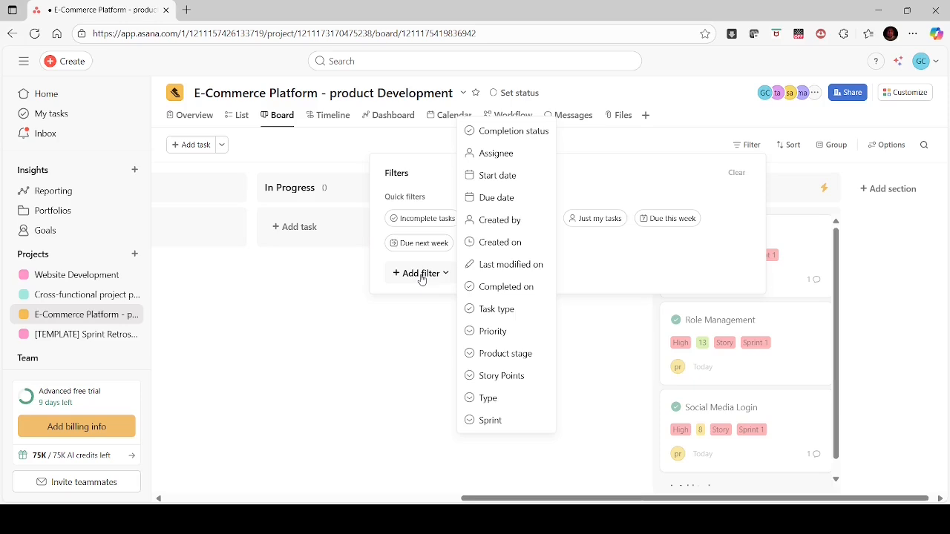
{"action": "left_click", "coordinate": [491, 421]}
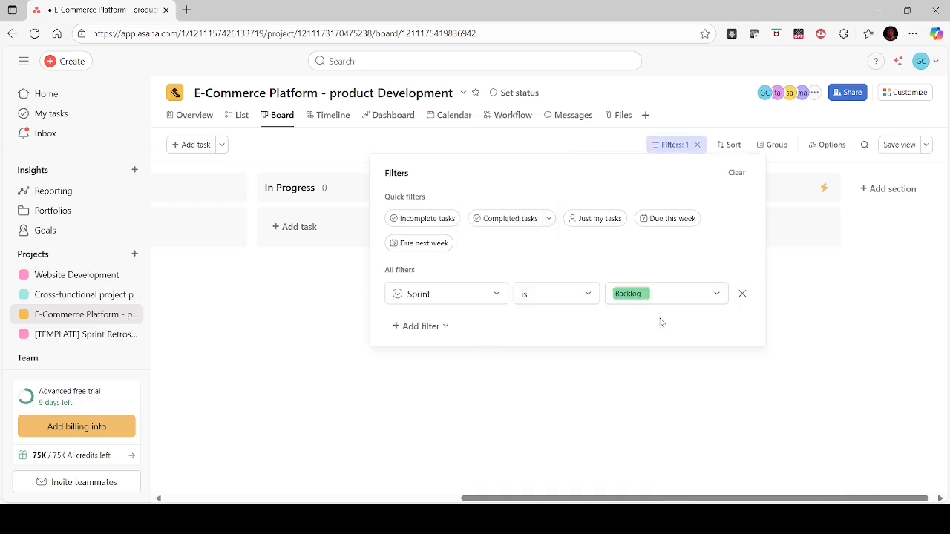
{"action": "left_click", "coordinate": [722, 294]}
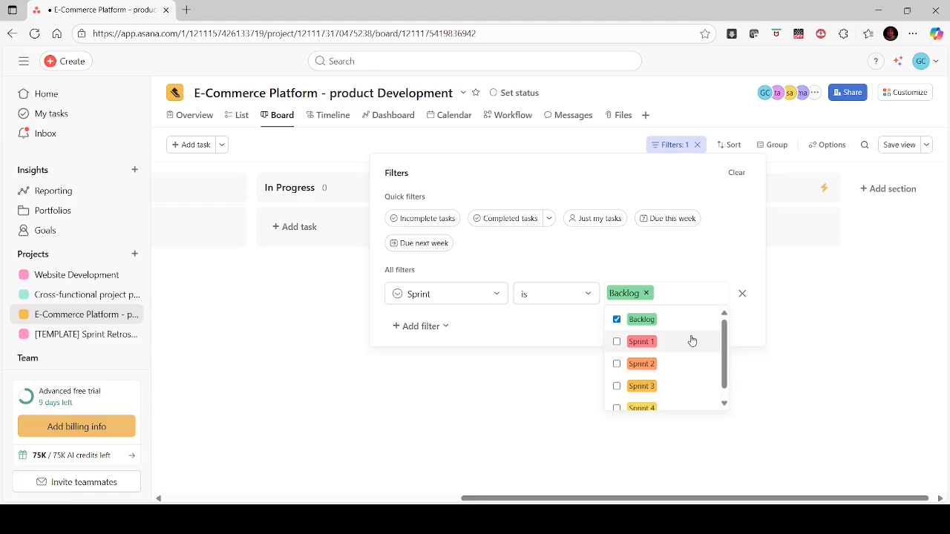
{"action": "left_click", "coordinate": [616, 343]}
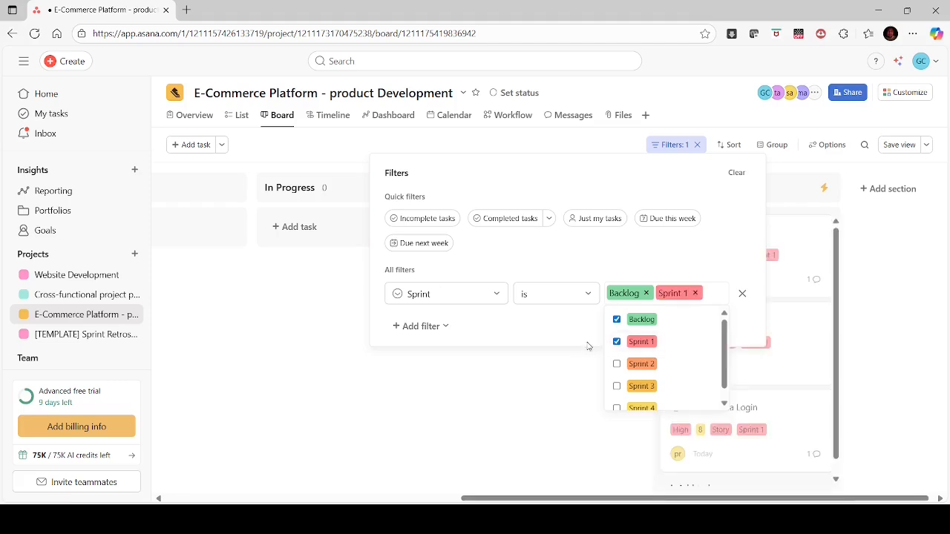
{"action": "left_click", "coordinate": [520, 401]}
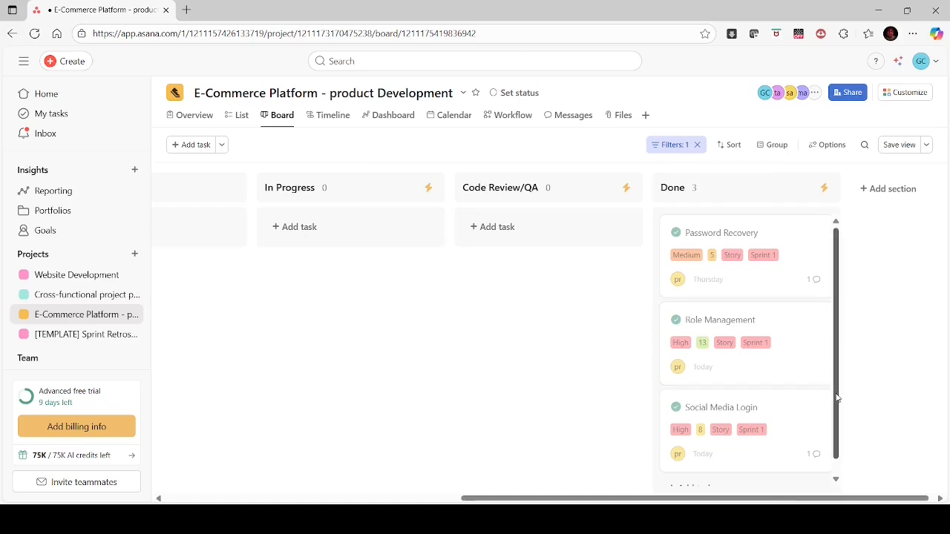
{"action": "scroll", "coordinate": [837, 401], "scroll_direction": "down", "scroll_amount": 1}
{"action": "scroll", "coordinate": [838, 438], "scroll_direction": "up", "scroll_amount": 1}
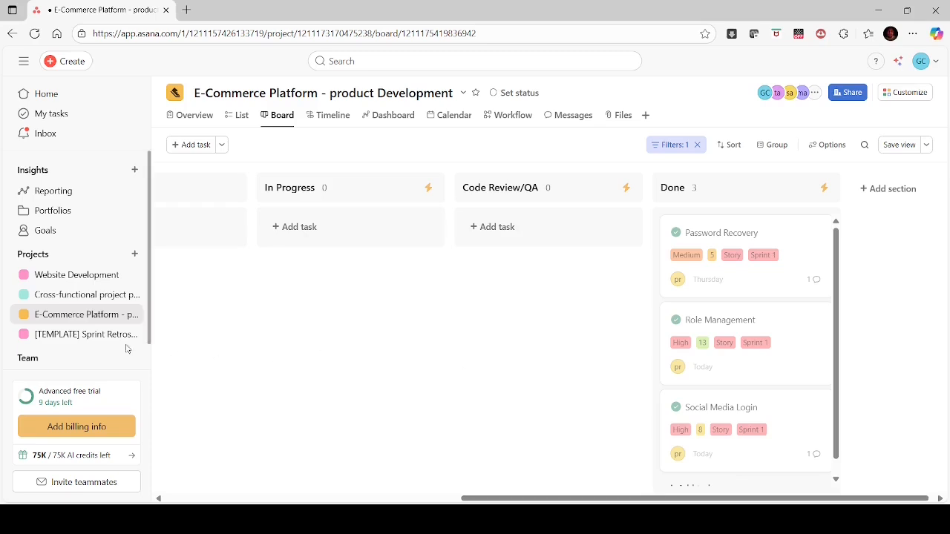
- Open the [TEMPLATE] Sprint Retrospective project in board view and look through its sections
{"action": "left_click", "coordinate": [72, 336]}
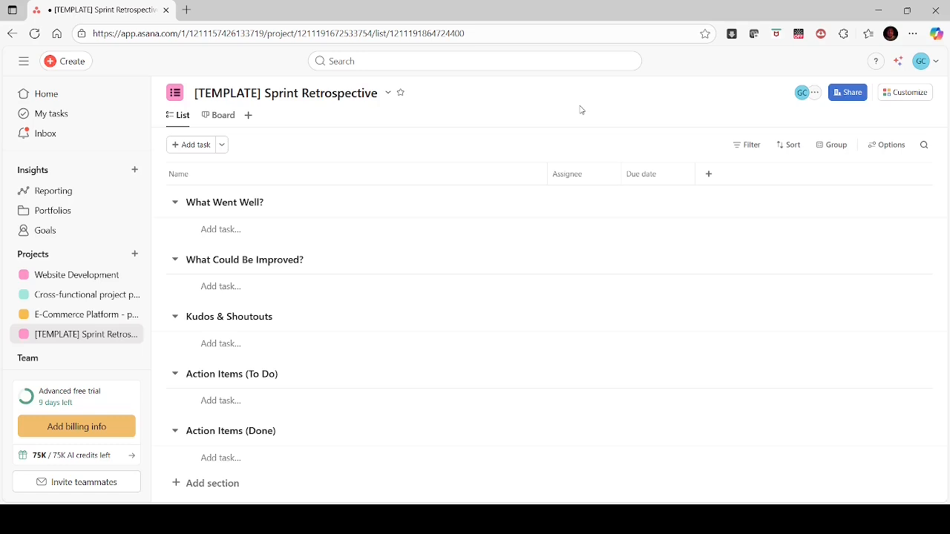
{"action": "left_click", "coordinate": [216, 115]}
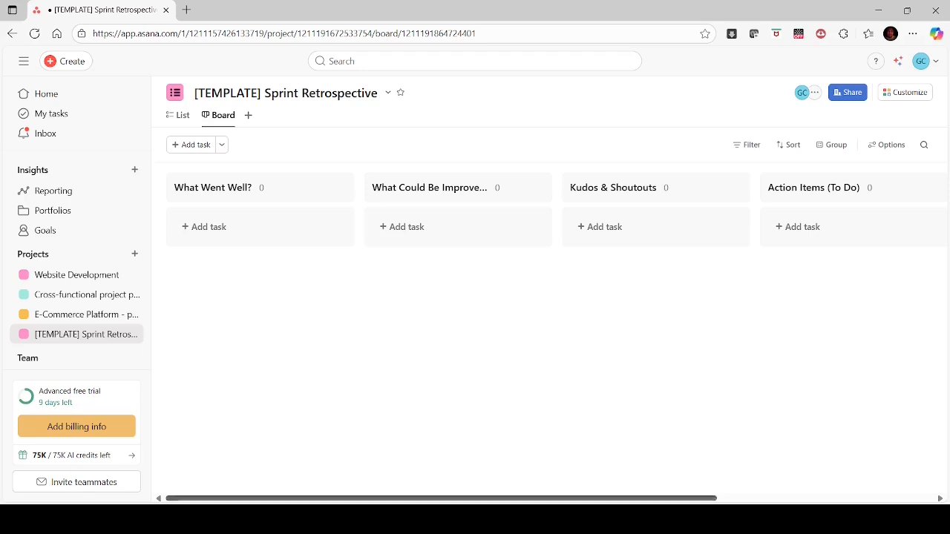
{"action": "left_click_drag", "start_coordinate": [699, 501], "coordinate": [931, 466]}
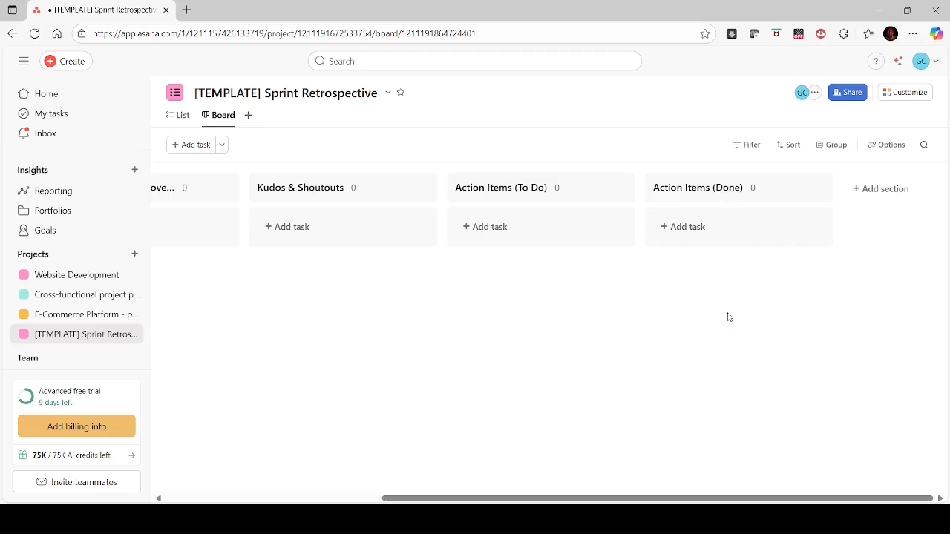
{"action": "left_click_drag", "start_coordinate": [754, 498], "coordinate": [537, 498]}
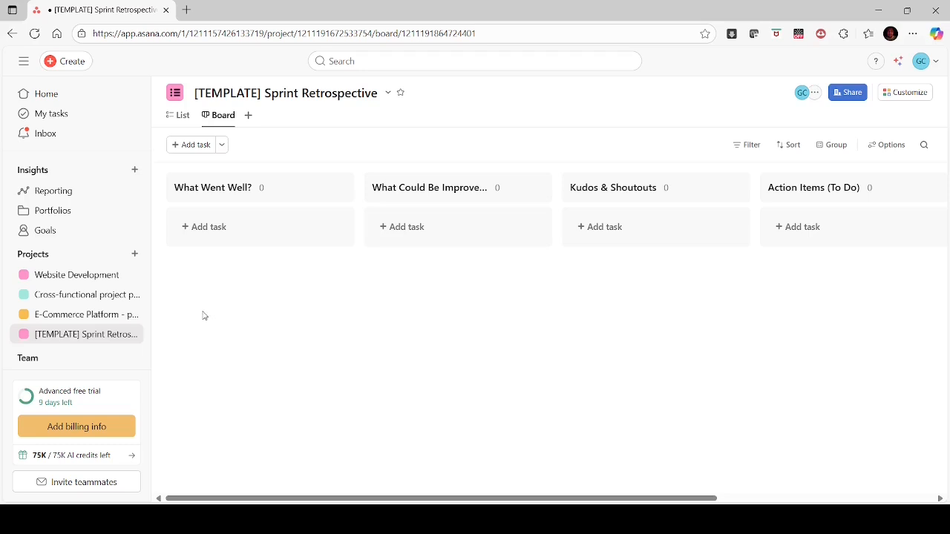
- Create a project named "Sprint retrospective - Test" from the gallery's Sprint retrospective template and look over its board sections
{"action": "left_click", "coordinate": [72, 60]}
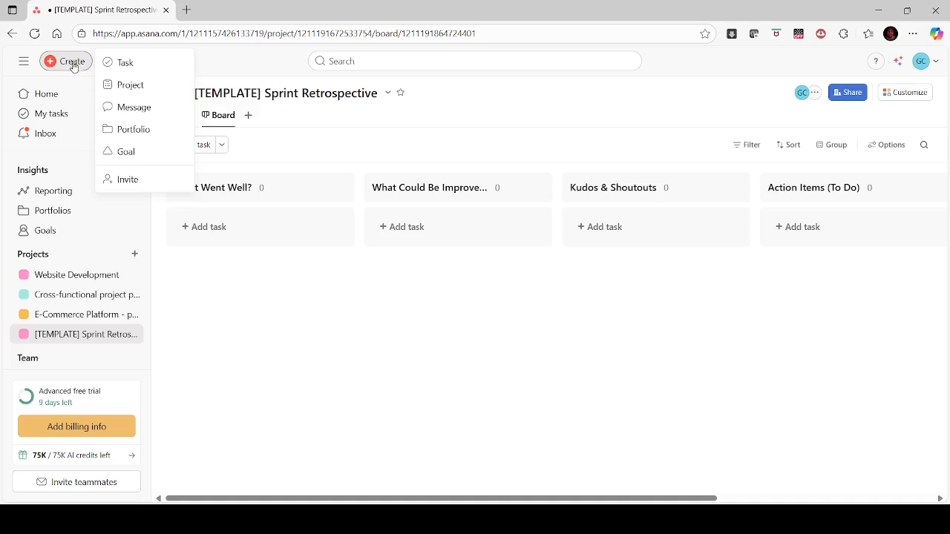
{"action": "left_click", "coordinate": [131, 86]}
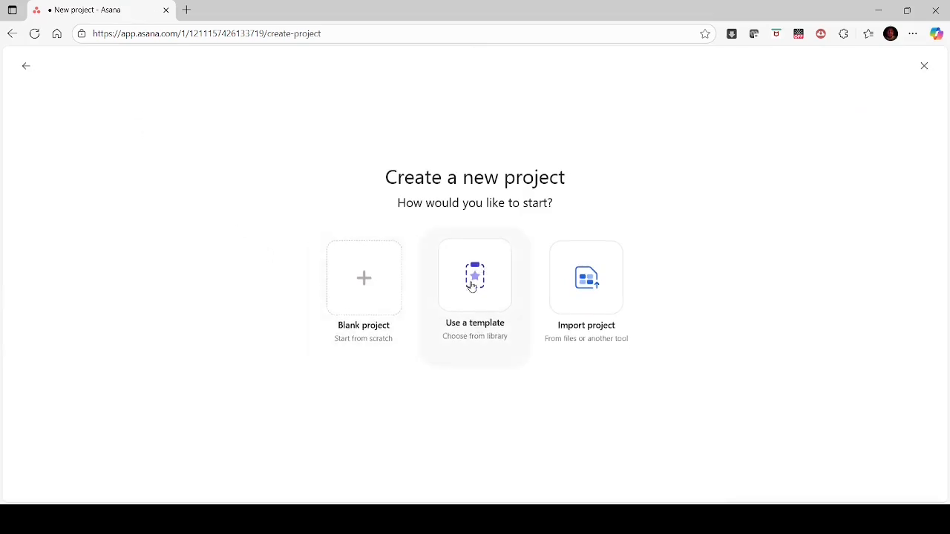
{"action": "left_click", "coordinate": [477, 285]}
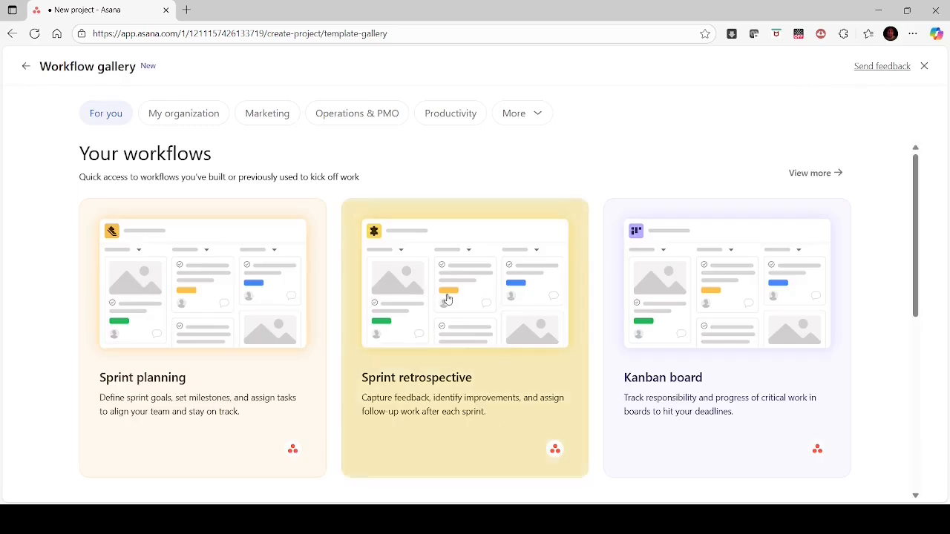
{"action": "left_click", "coordinate": [465, 303]}
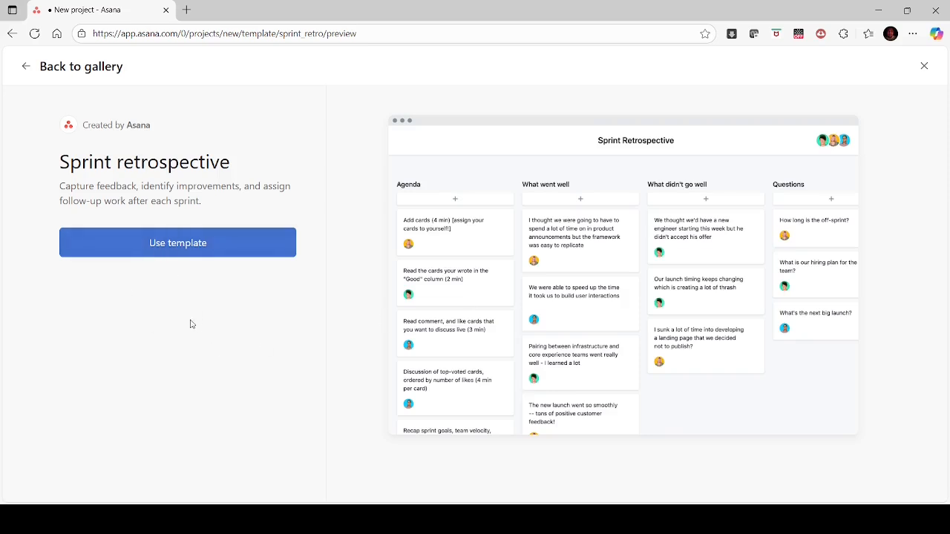
{"action": "left_click", "coordinate": [169, 247]}
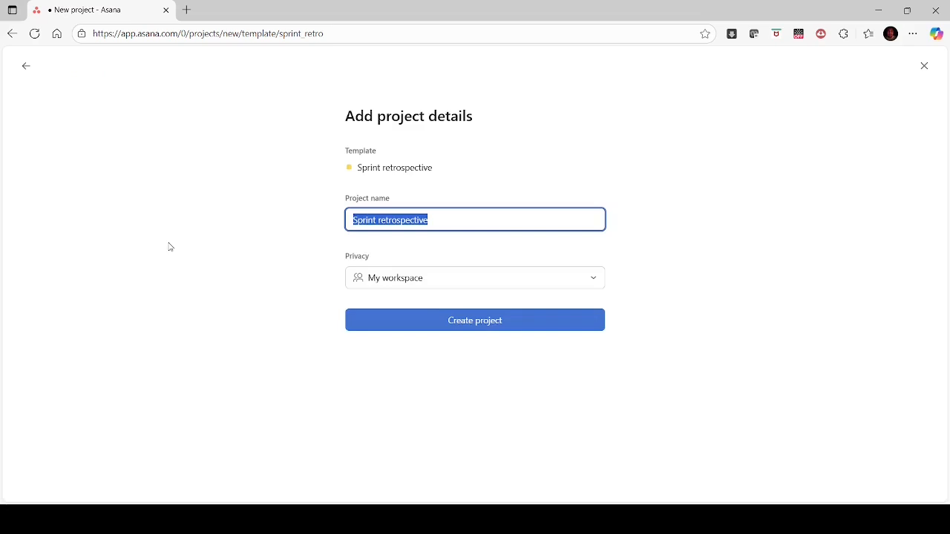
{"action": "left_click", "coordinate": [449, 223]}
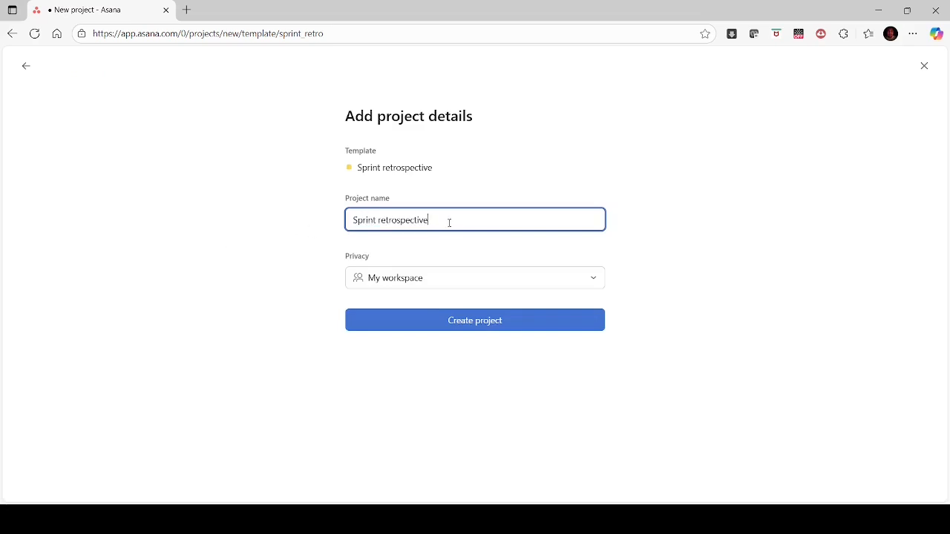
{"action": "type", "text": "- Test"}
{"action": "left_click", "coordinate": [502, 323]}
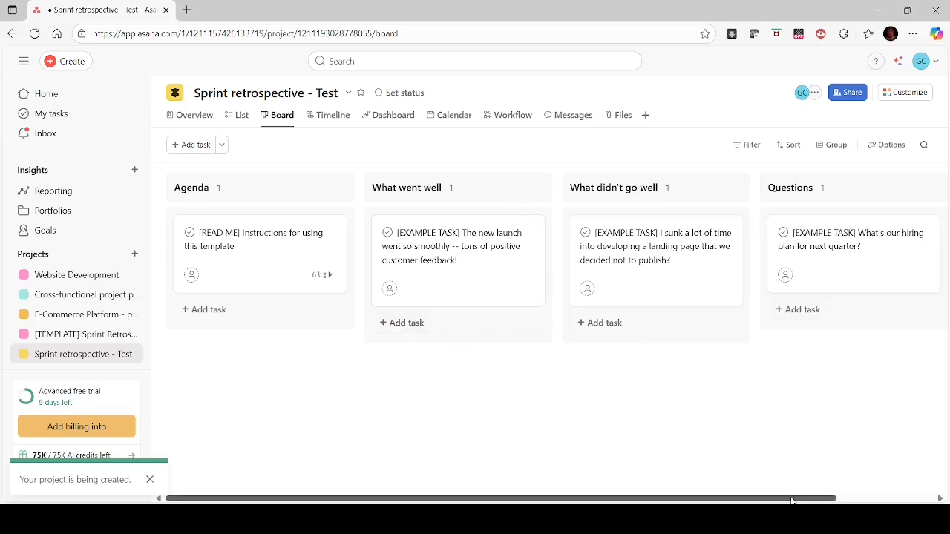
{"action": "left_click_drag", "start_coordinate": [777, 502], "coordinate": [908, 478]}
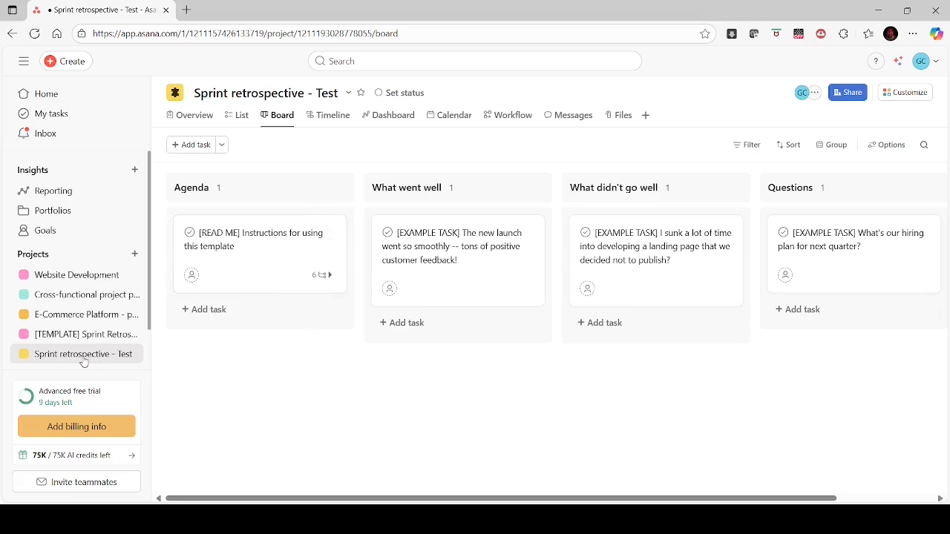
- Delete the "Sprint retrospective - Test" project
{"action": "left_click", "coordinate": [348, 93]}
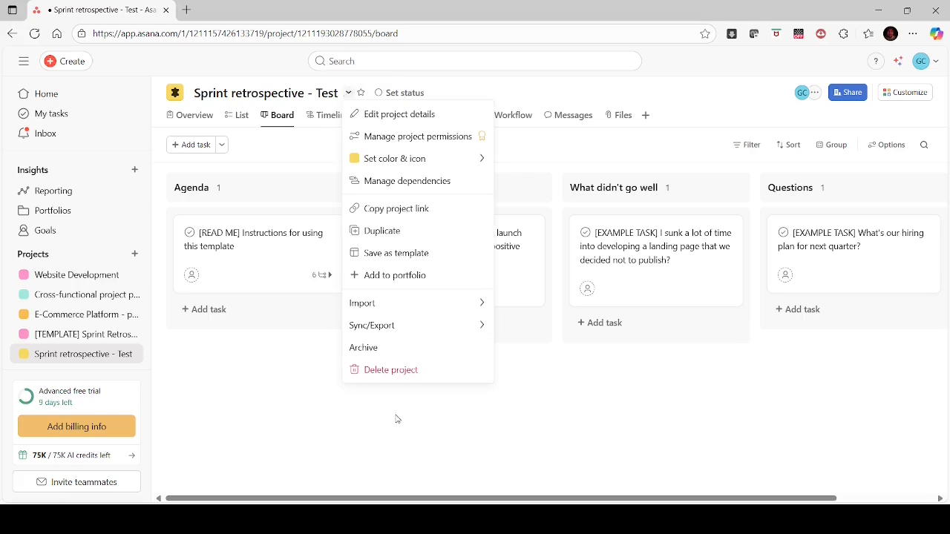
{"action": "left_click", "coordinate": [402, 370]}
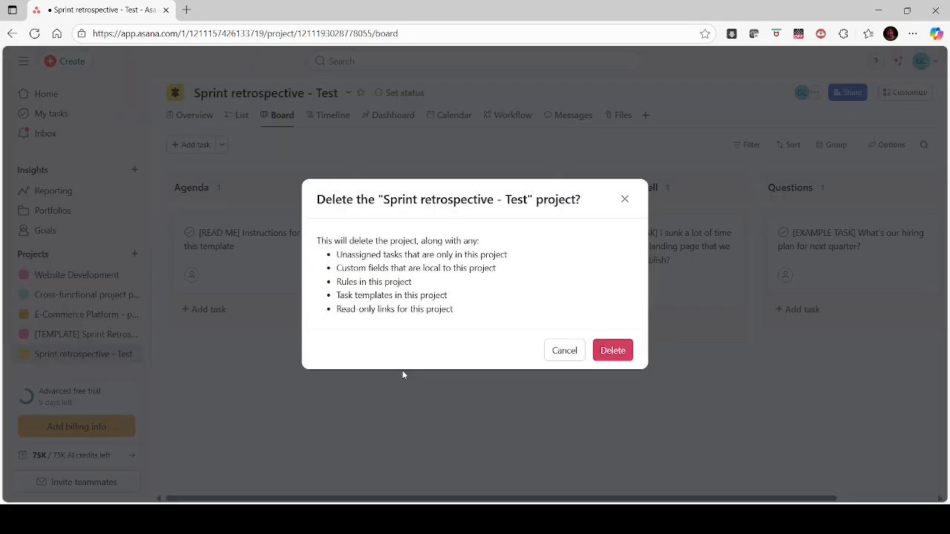
{"action": "left_click", "coordinate": [613, 353]}
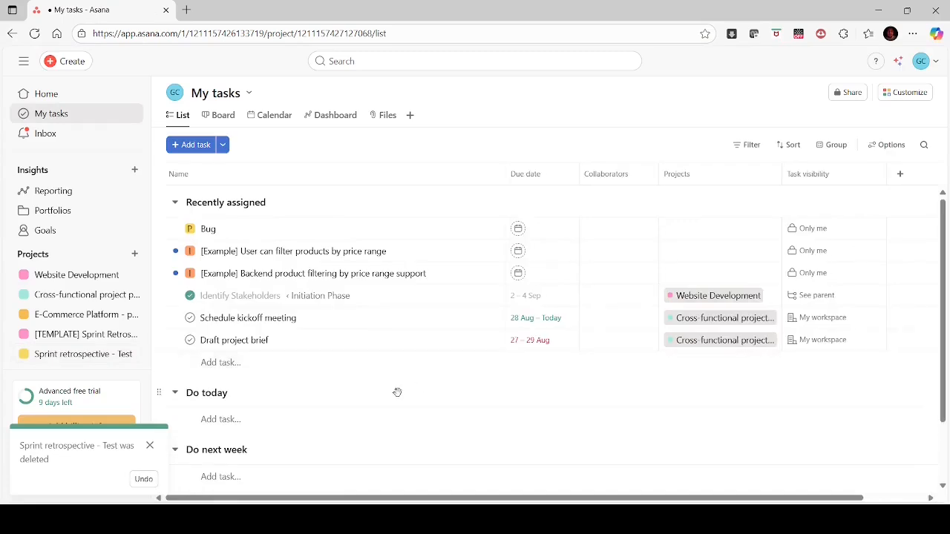
- Save the [TEMPLATE] Sprint Retrospective project as a template with its title kept and privacy "Anyone in team can edit", and finish the template setup
{"action": "left_click", "coordinate": [54, 341]}
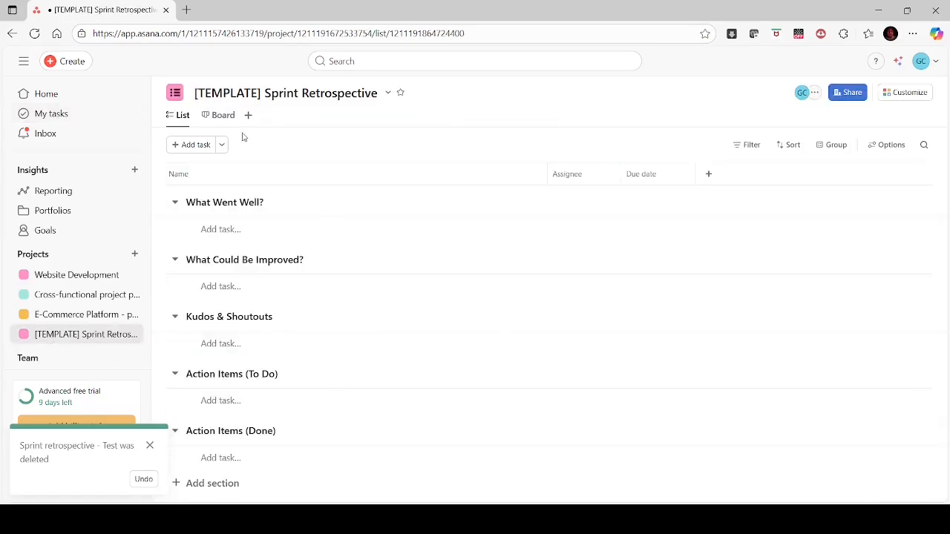
{"action": "left_click", "coordinate": [219, 115]}
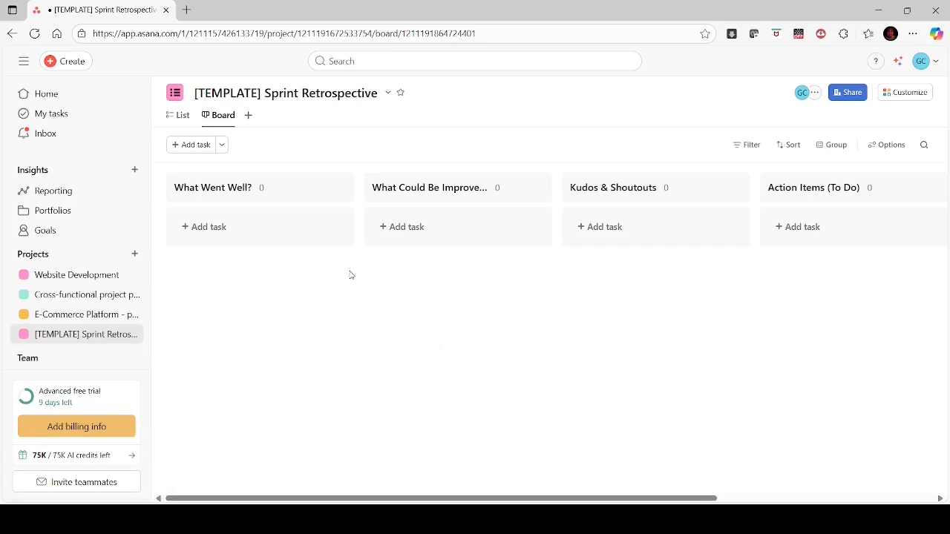
{"action": "left_click", "coordinate": [387, 93]}
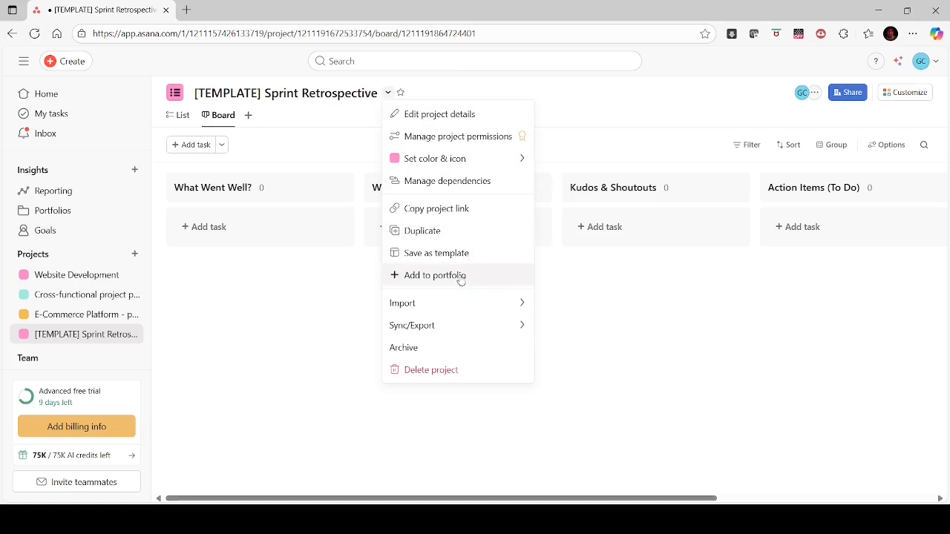
{"action": "mouse_move", "coordinate": [432, 307]}
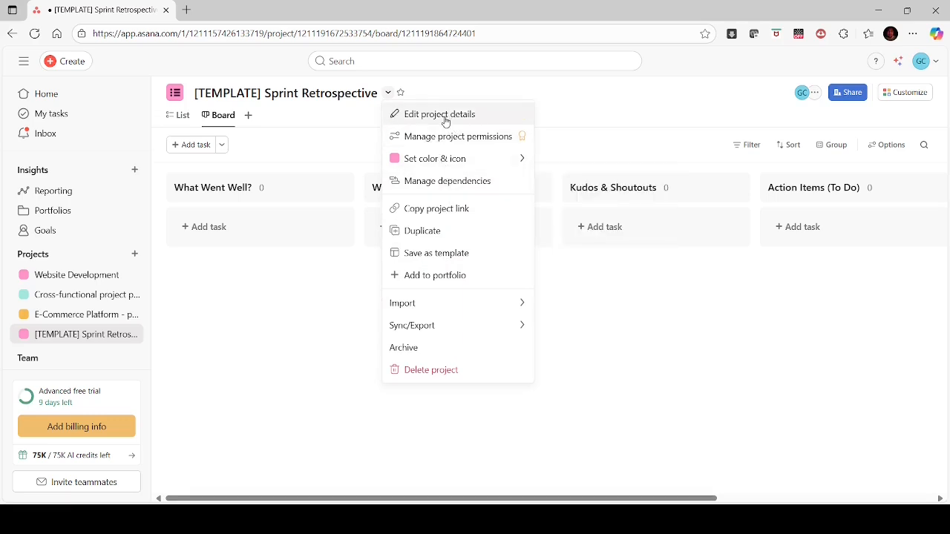
{"action": "mouse_move", "coordinate": [441, 160]}
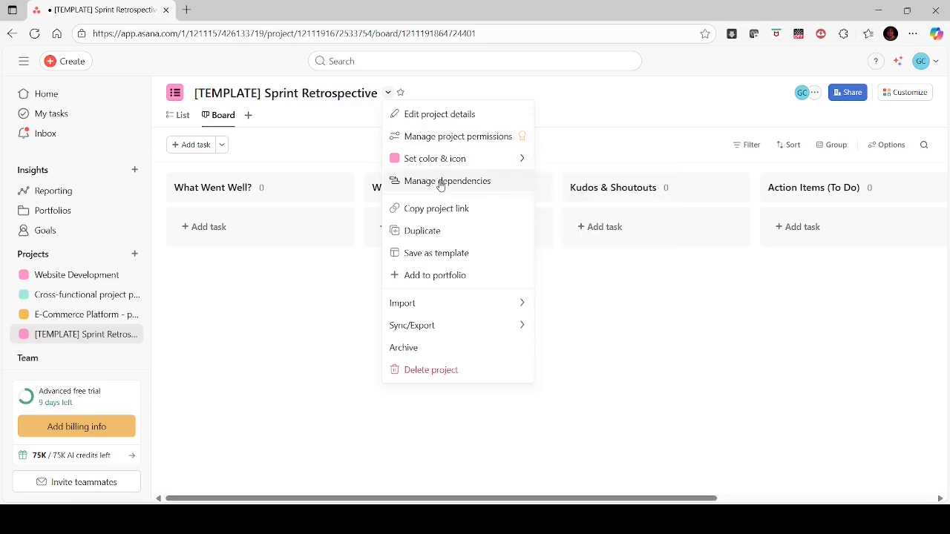
{"action": "left_click", "coordinate": [448, 253]}
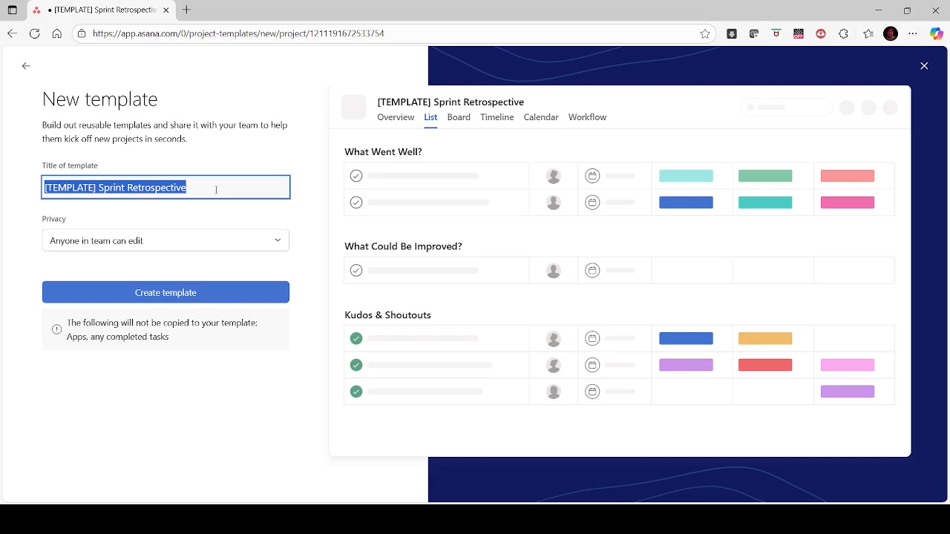
{"action": "left_click", "coordinate": [216, 190]}
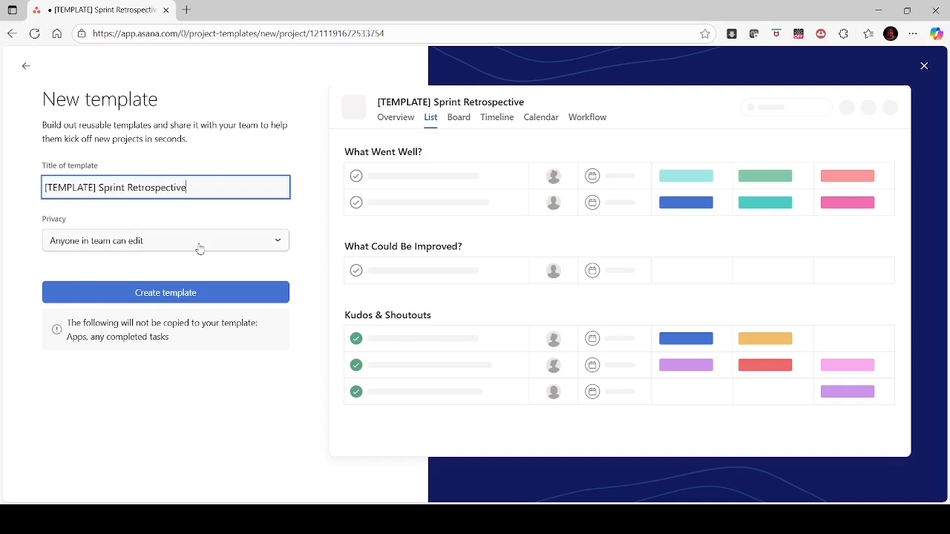
{"action": "left_click", "coordinate": [279, 244]}
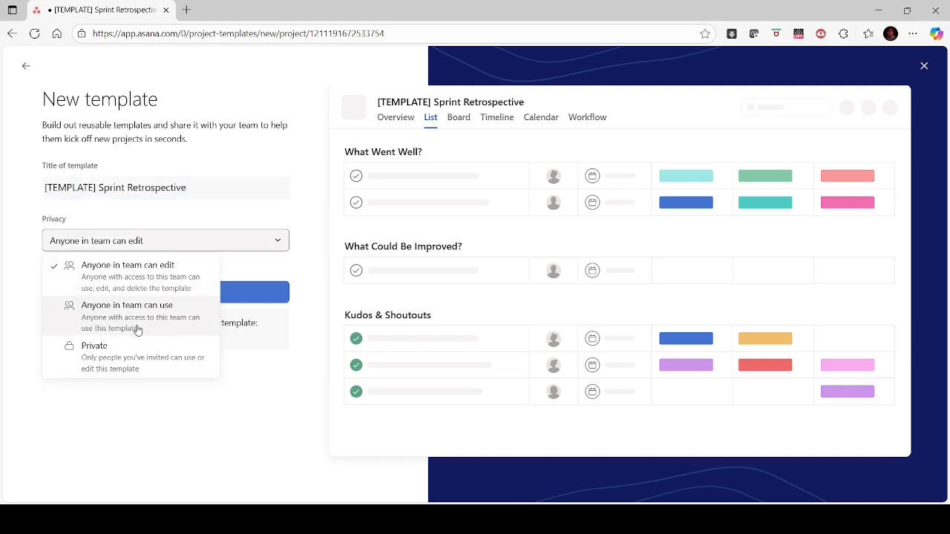
{"action": "left_click", "coordinate": [258, 215]}
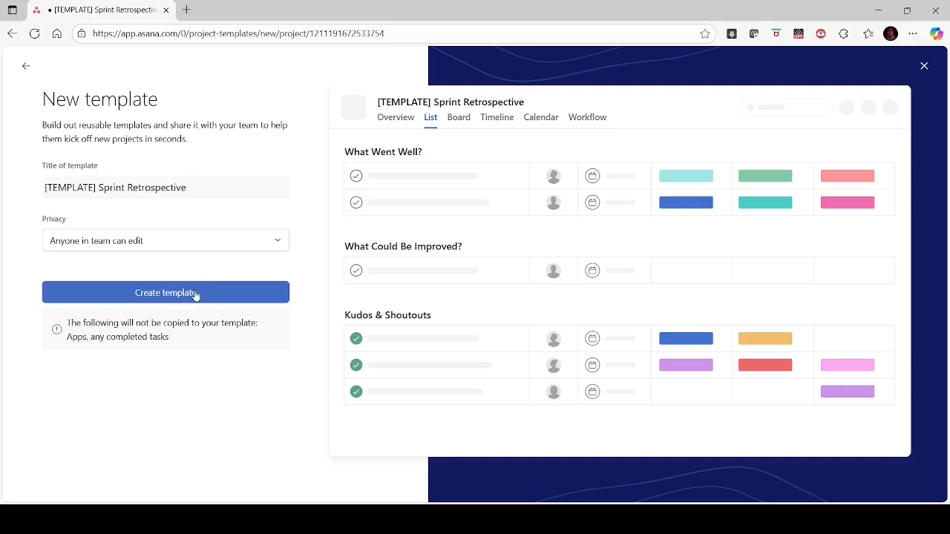
{"action": "left_click", "coordinate": [169, 297]}
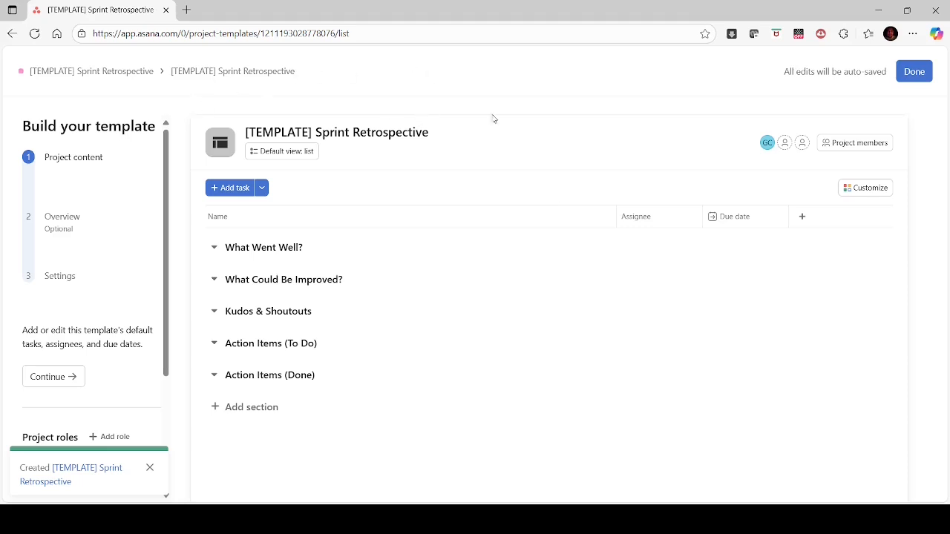
{"action": "left_click", "coordinate": [912, 72]}
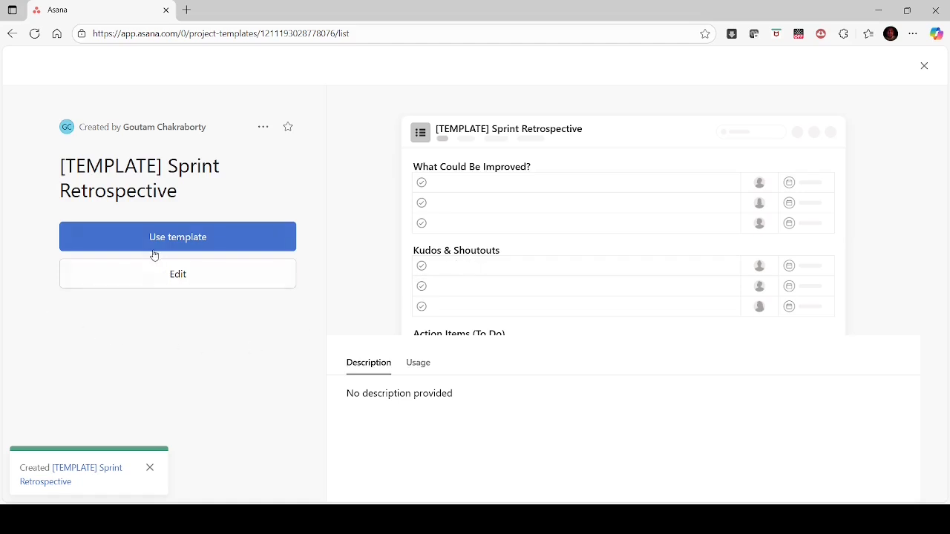
- Start a new project from the saved Sprint Retrospective template and remove the "[TEMPLATE]" prefix from the project name
{"action": "left_click", "coordinate": [195, 238]}
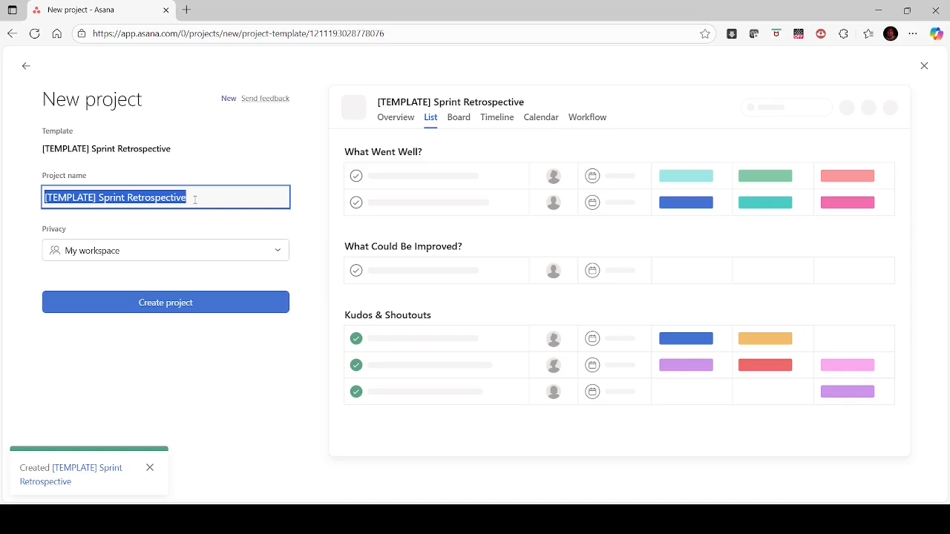
{"action": "left_click", "coordinate": [194, 200]}
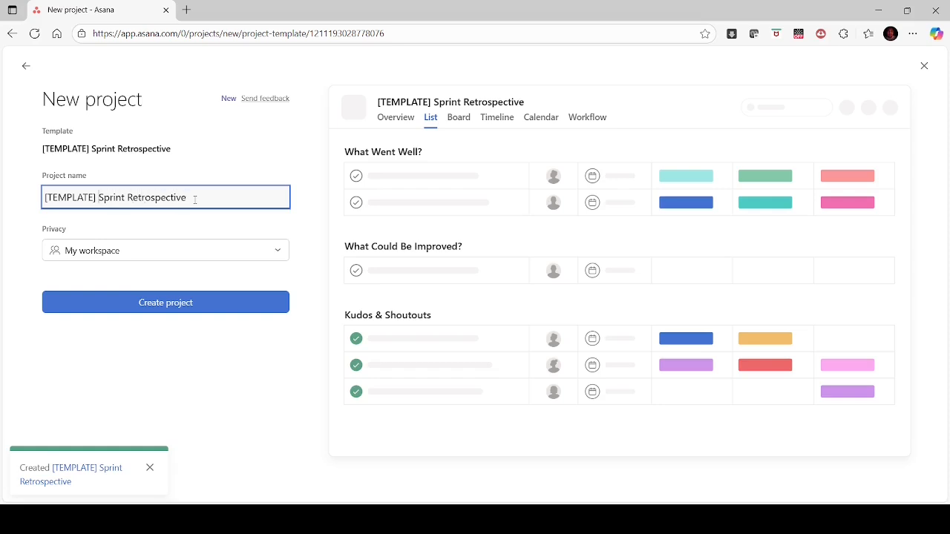
{"action": "key", "text": "BackSpace"}
{"action": "key", "text": "BackSpace"}
{"action": "key", "text": "BackSpace"}
{"action": "key", "text": "BackSpace"}
{"action": "key", "text": "BackSpace"}
{"action": "key", "text": "BackSpace"}
{"action": "key", "text": "BackSpace"}
{"action": "key", "text": "BackSpace"}
{"action": "key", "text": "BackSpace"}
{"action": "key", "text": "BackSpace"}
{"action": "key", "text": "BackSpace"}
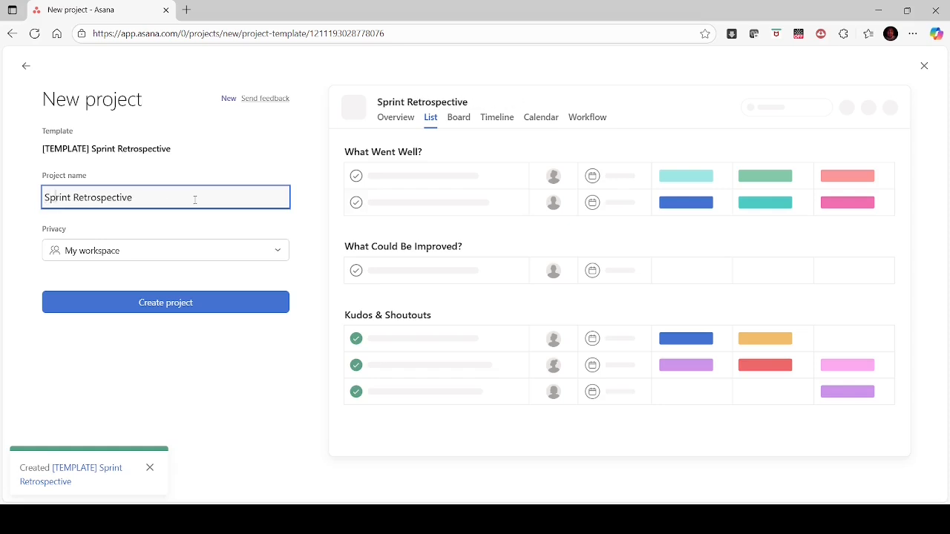
- Complete the project name as "Sprint Retrospective - Sprint 1 - 1st Sep 25" and create the project
{"action": "key", "text": "Right"}
{"action": "key", "text": "Right"}
{"action": "key", "text": "Right"}
{"action": "key", "text": "Right"}
{"action": "type", "text": "- Sprint 1 -"}
{"action": "type", "text": "1st Sep 2"}
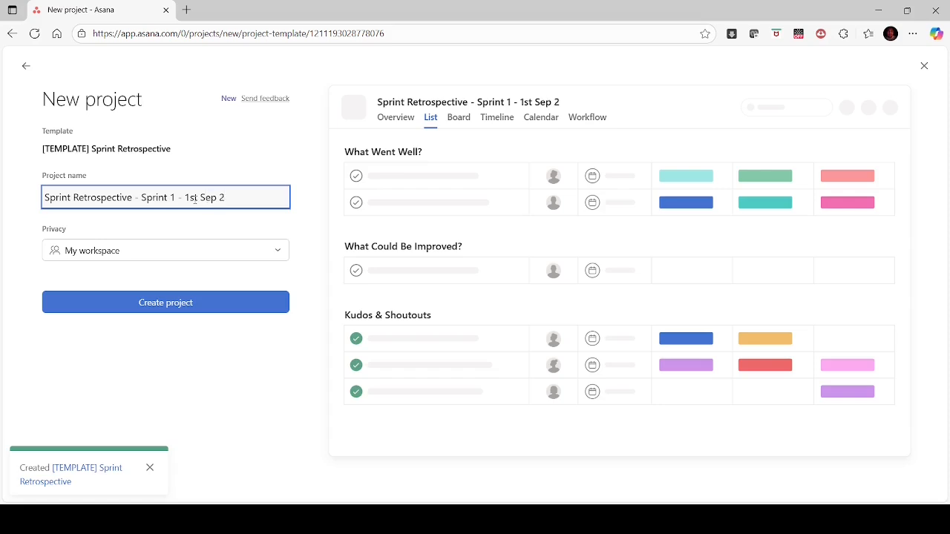
{"action": "type", "text": "5"}
{"action": "left_click", "coordinate": [199, 305]}
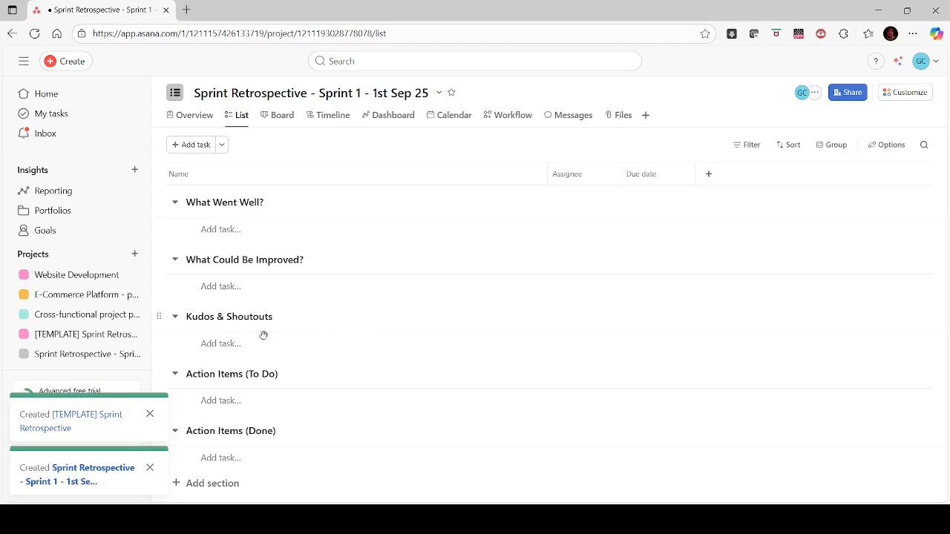
- In the Sprint 1 retrospective's board view, add the task "Deployment process was smooth and reliable in this sprint" under "What Went Well?"
{"action": "left_click", "coordinate": [47, 354]}
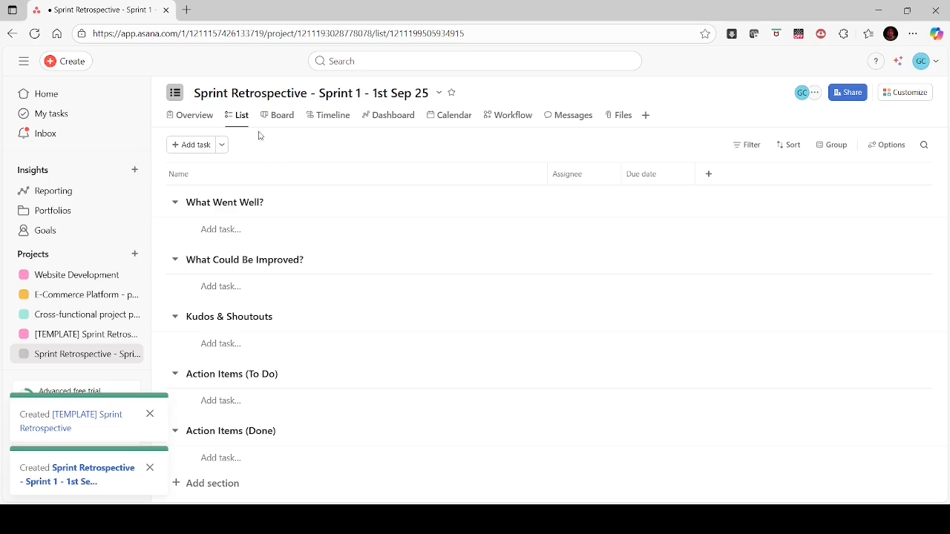
{"action": "left_click", "coordinate": [282, 115]}
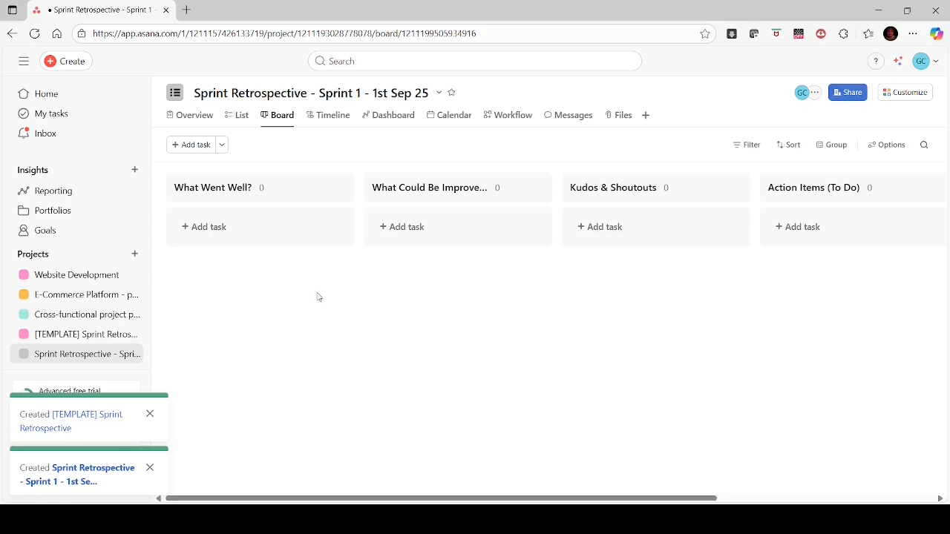
{"action": "left_click", "coordinate": [198, 228]}
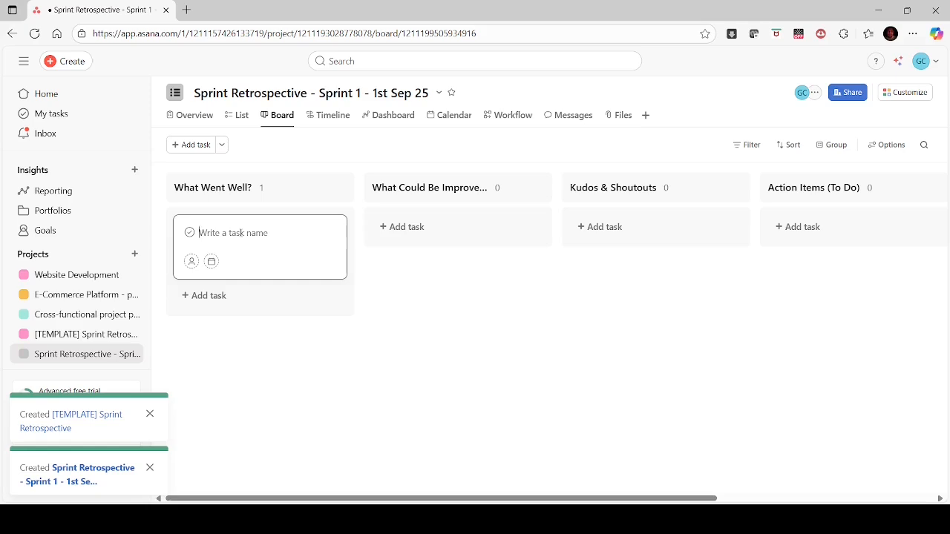
{"action": "left_click", "coordinate": [284, 255]}
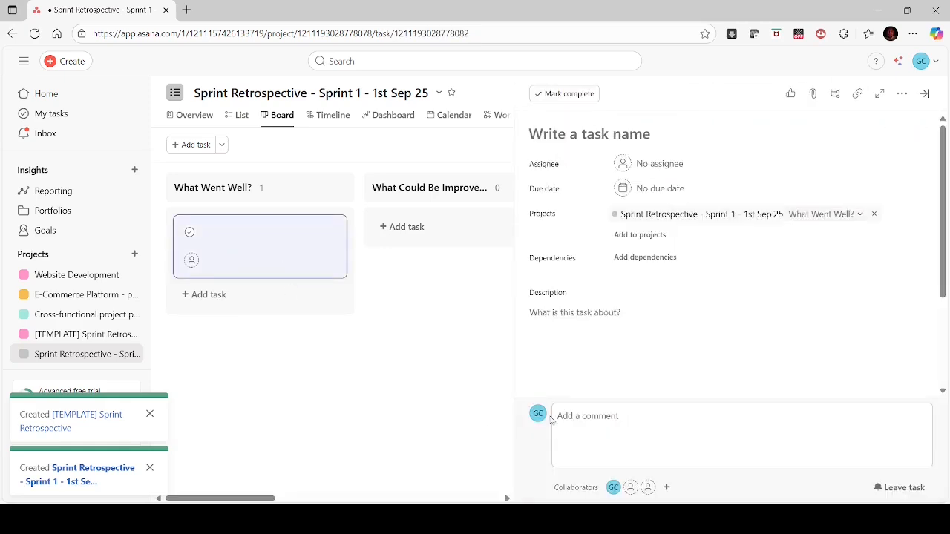
{"action": "left_click", "coordinate": [664, 135]}
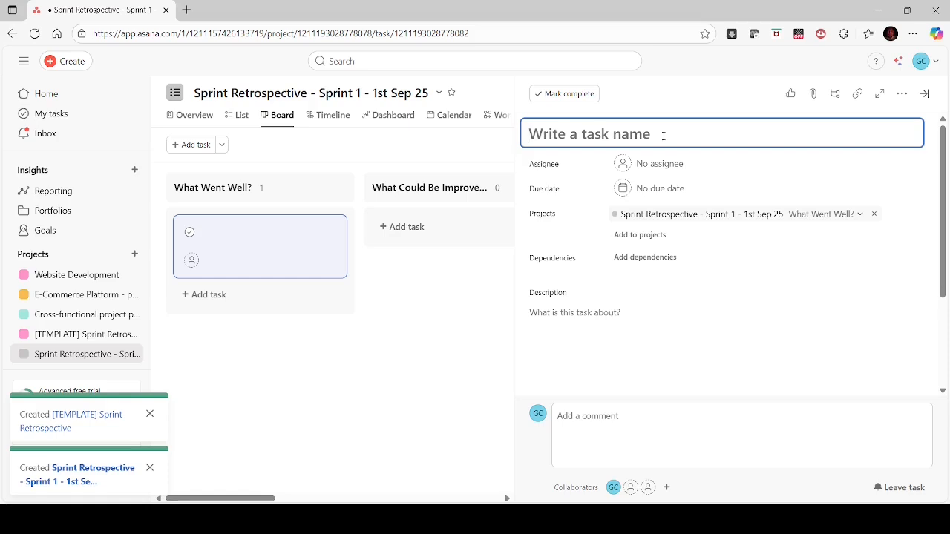
{"action": "type", "text": "Depl"}
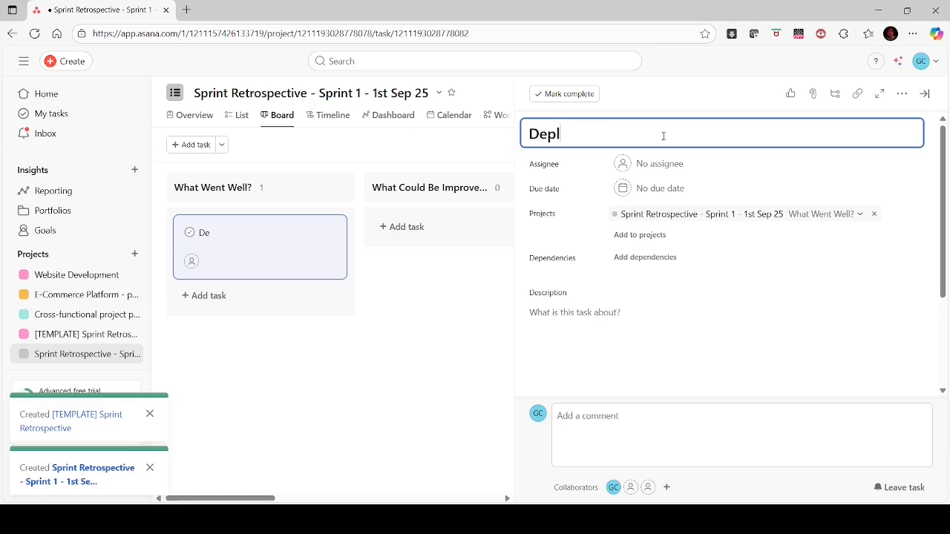
{"action": "type", "text": "oyment"}
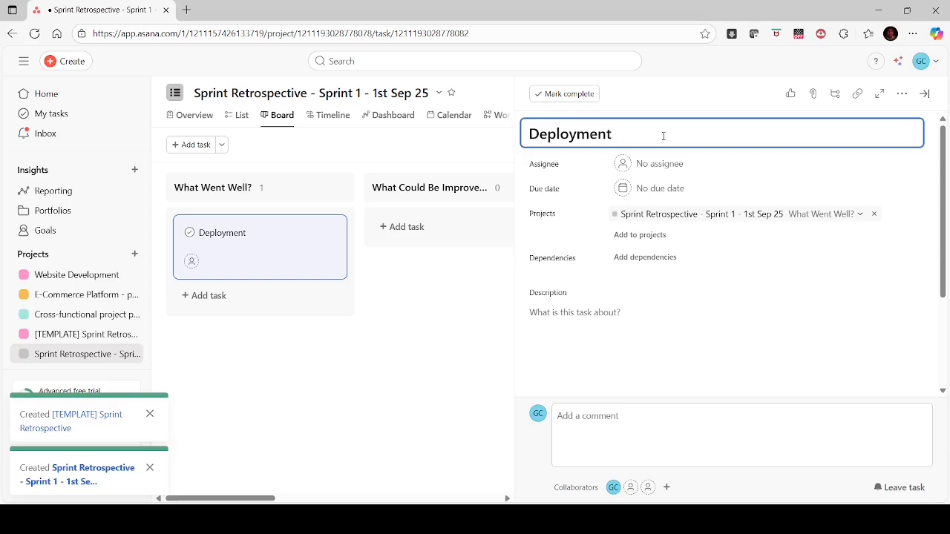
{"action": "type", "text": "process was s"}
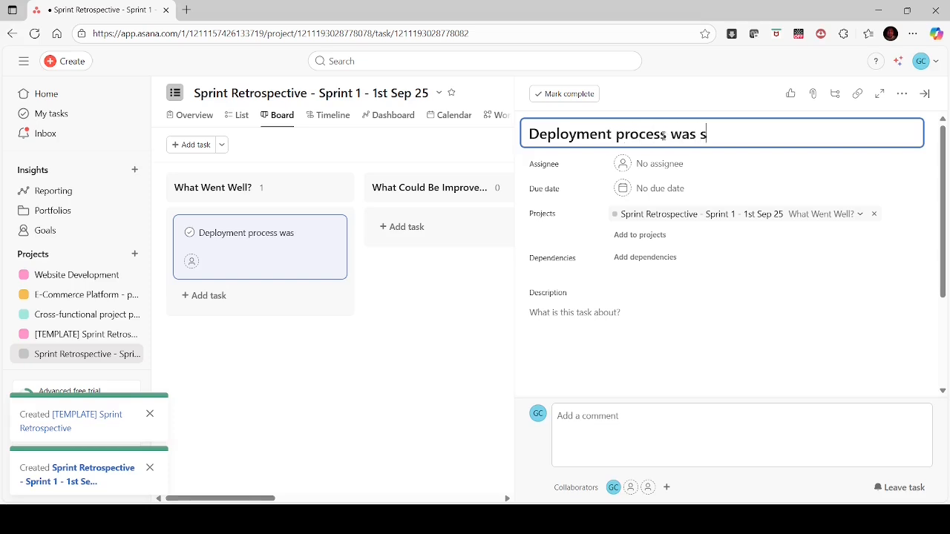
{"action": "type", "text": "mooth "}
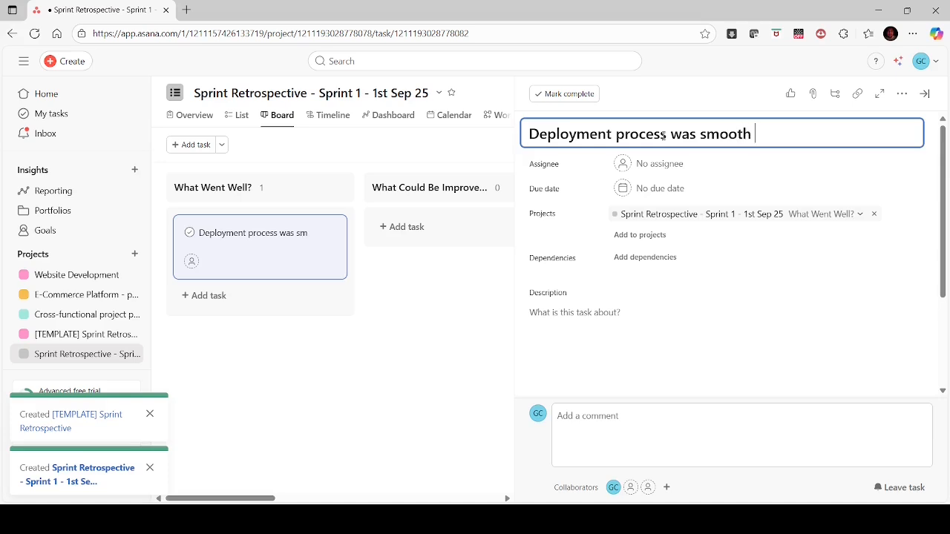
{"action": "type", "text": "and reli"}
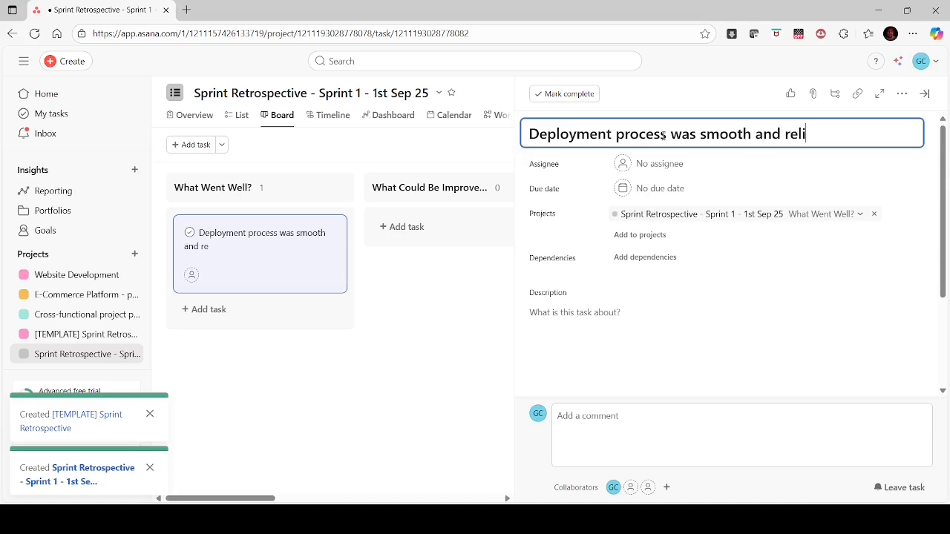
{"action": "type", "text": "able in this "}
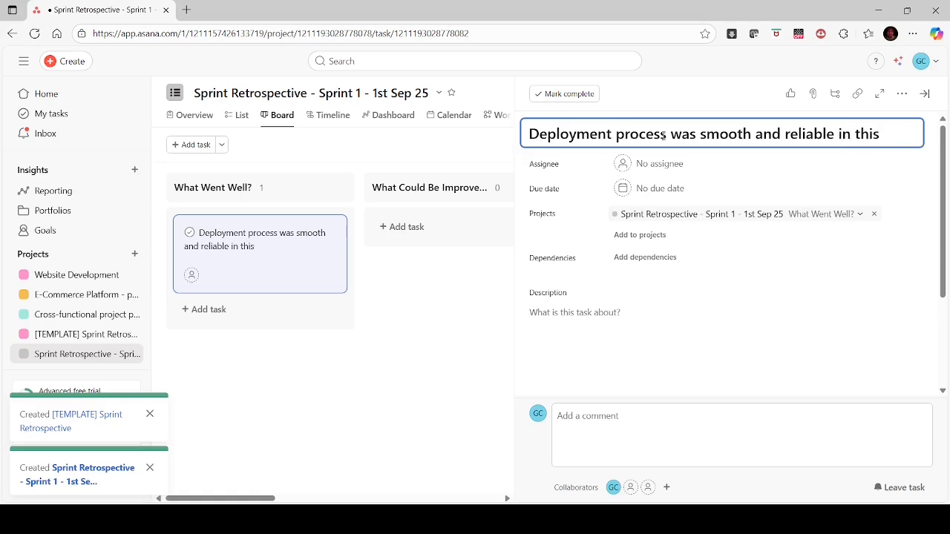
{"action": "type", "text": "sprint"}
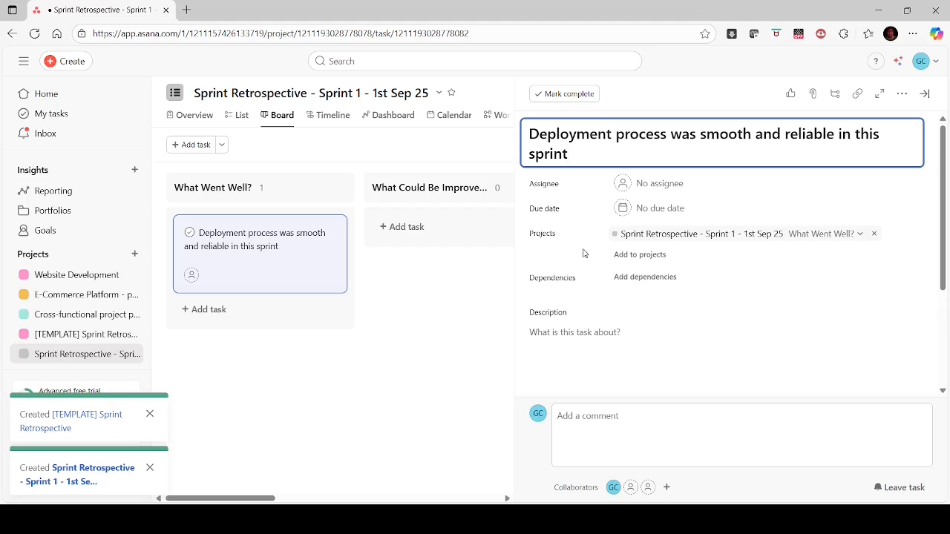
{"action": "left_click", "coordinate": [398, 389]}
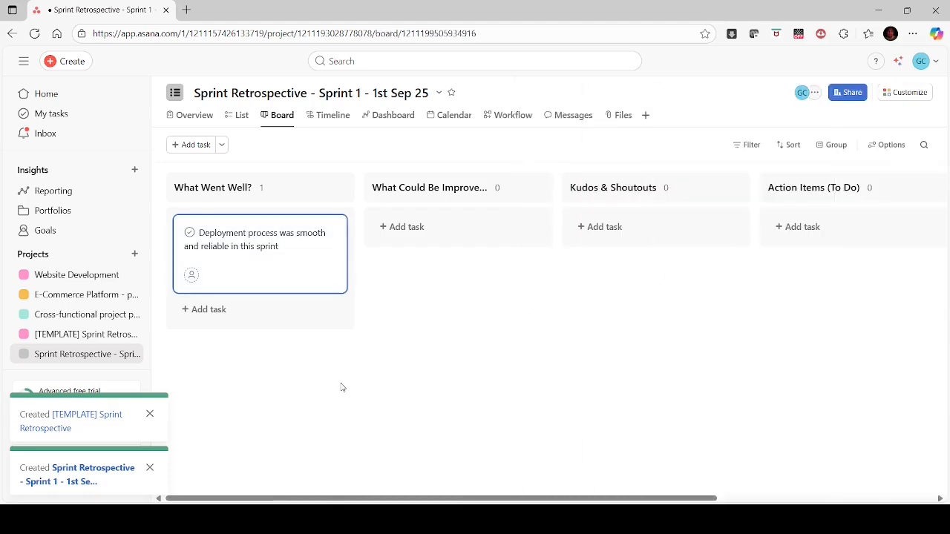
- Add the task 'The "Definition of Done" was unclear for a few stories, leading to rework' under "What Could Be Improved?"
{"action": "left_click", "coordinate": [404, 228]}
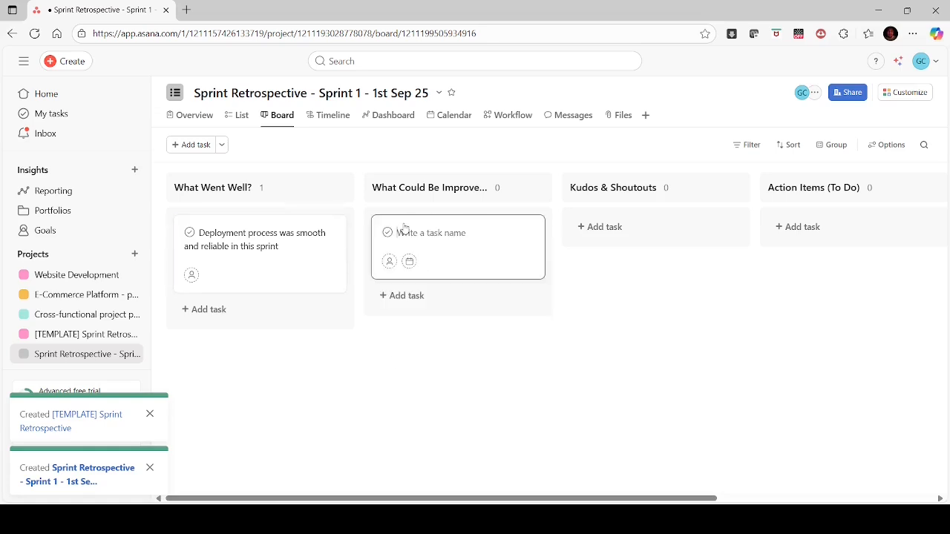
{"action": "left_click", "coordinate": [525, 248]}
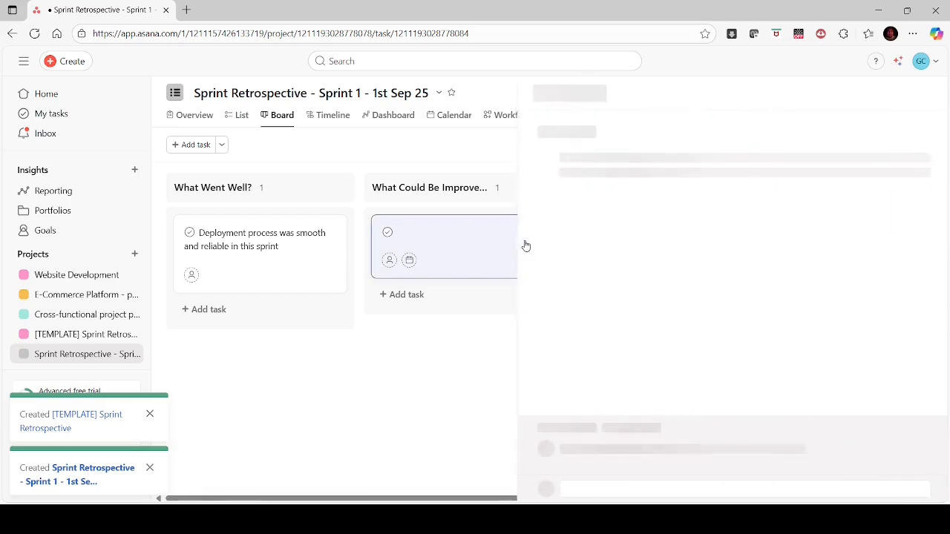
{"action": "left_click", "coordinate": [653, 134]}
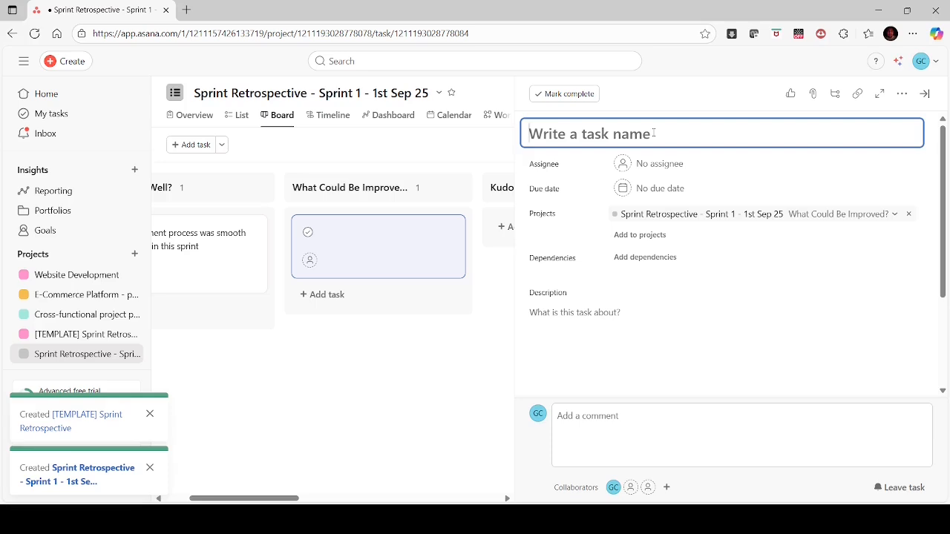
{"action": "type", "text": "The "}
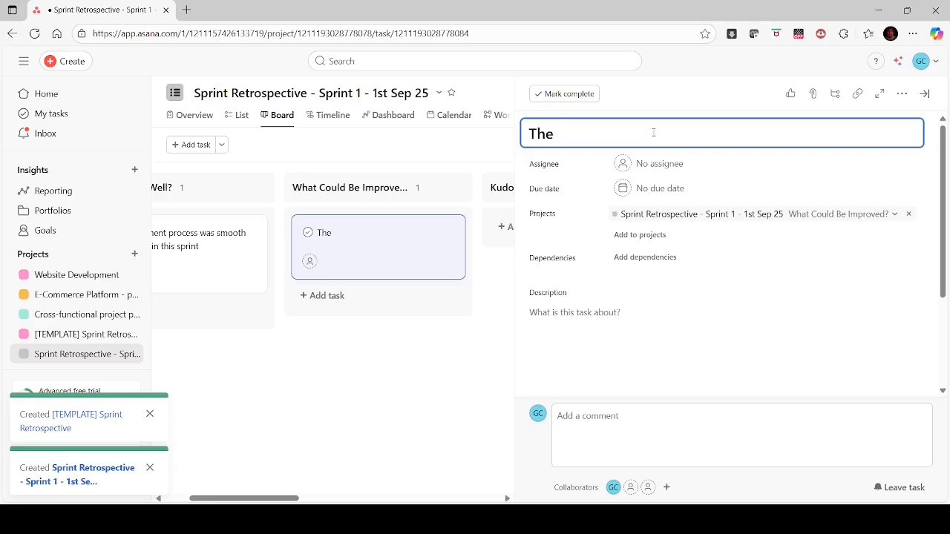
{"action": "type", "text": "\"Definition "}
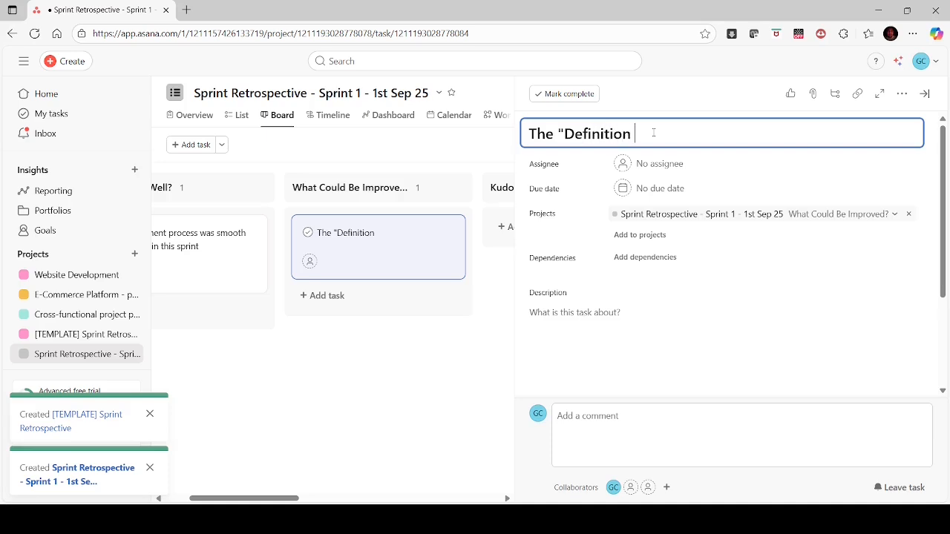
{"action": "type", "text": "of Done\" was u"}
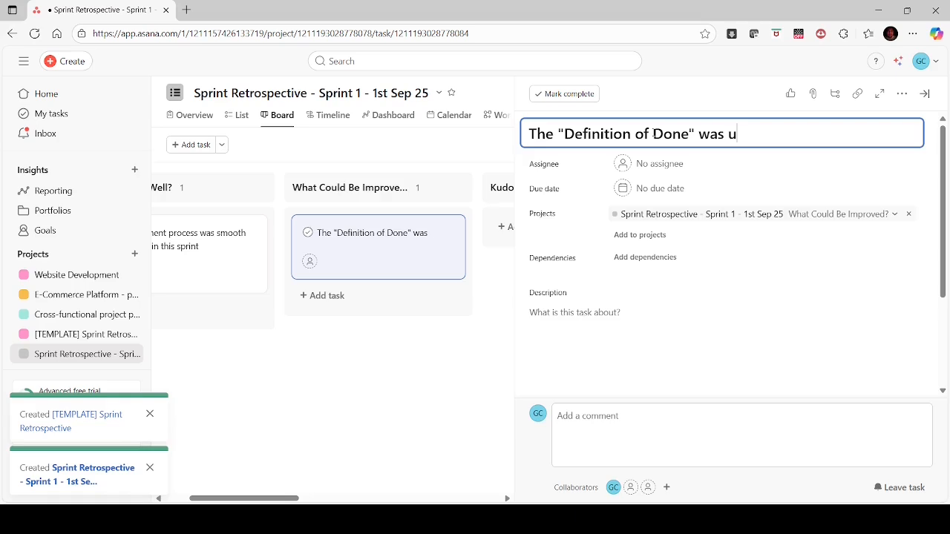
{"action": "type", "text": "nclear for"}
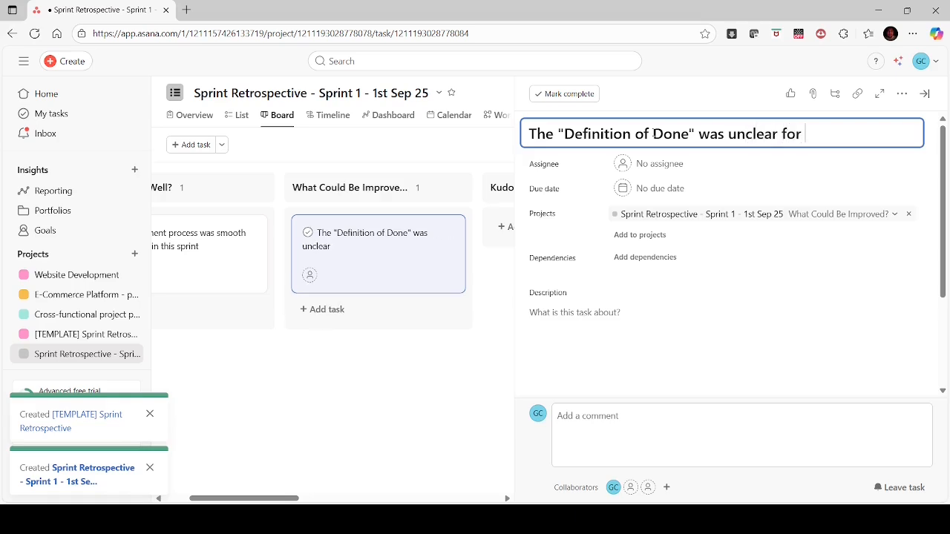
{"action": "type", "text": " a few stories"}
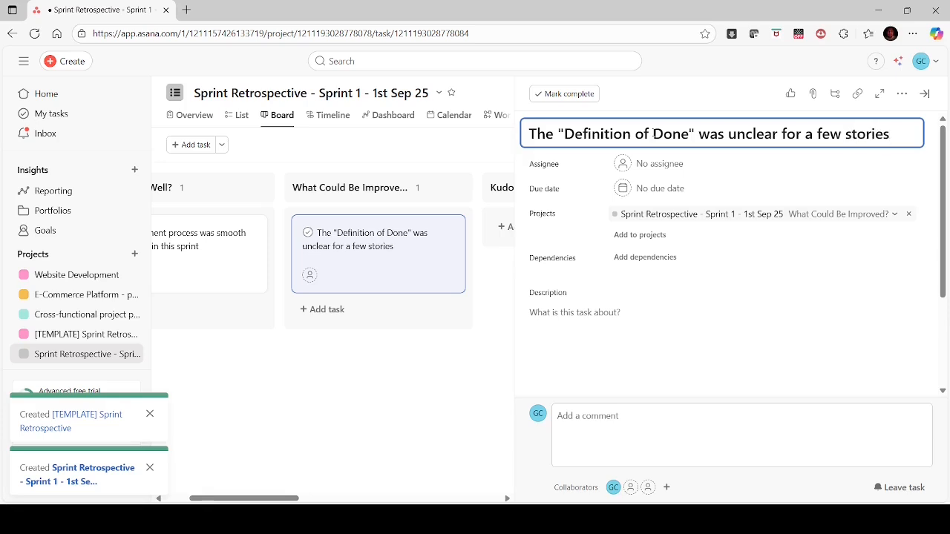
{"action": "type", "text": ", lea"}
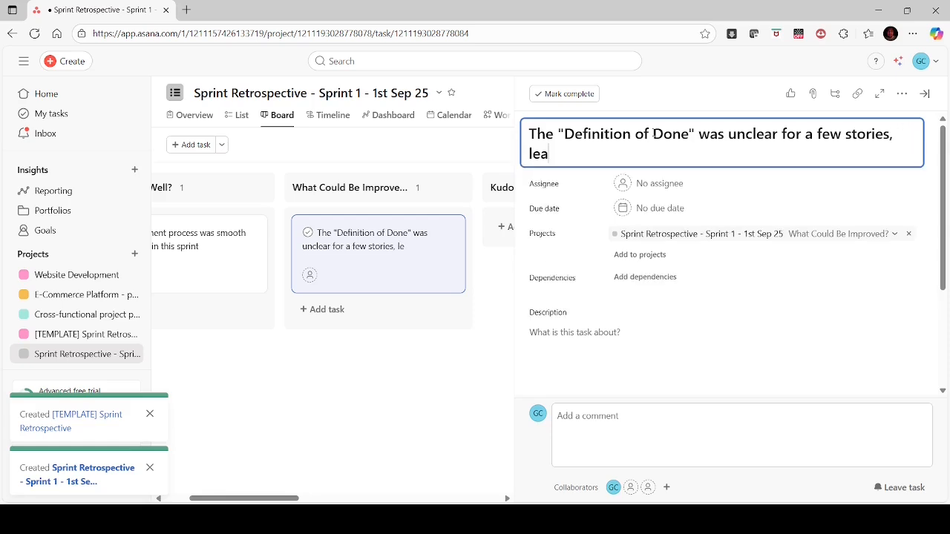
{"action": "type", "text": "ding to rework"}
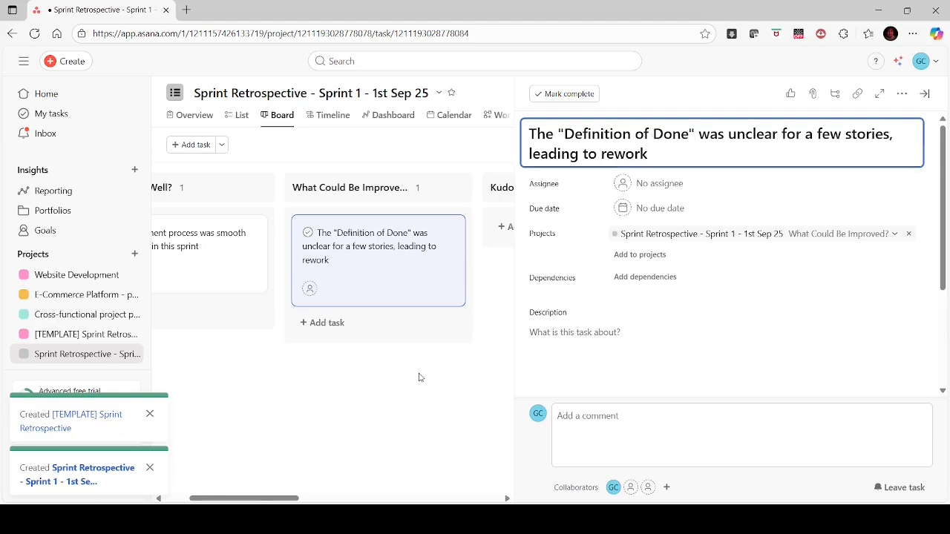
{"action": "left_click", "coordinate": [448, 407]}
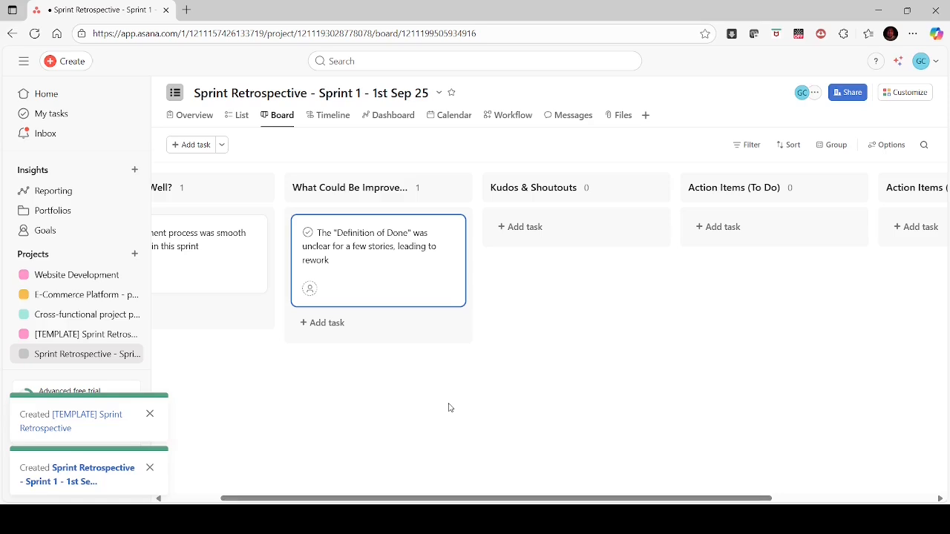
- Add a task under "Kudos & Shoutouts" reading "Thanks", the teammate's name preceded by @, and "for helping the debug that nasty API!"
{"action": "left_click_drag", "start_coordinate": [481, 497], "coordinate": [401, 503]}
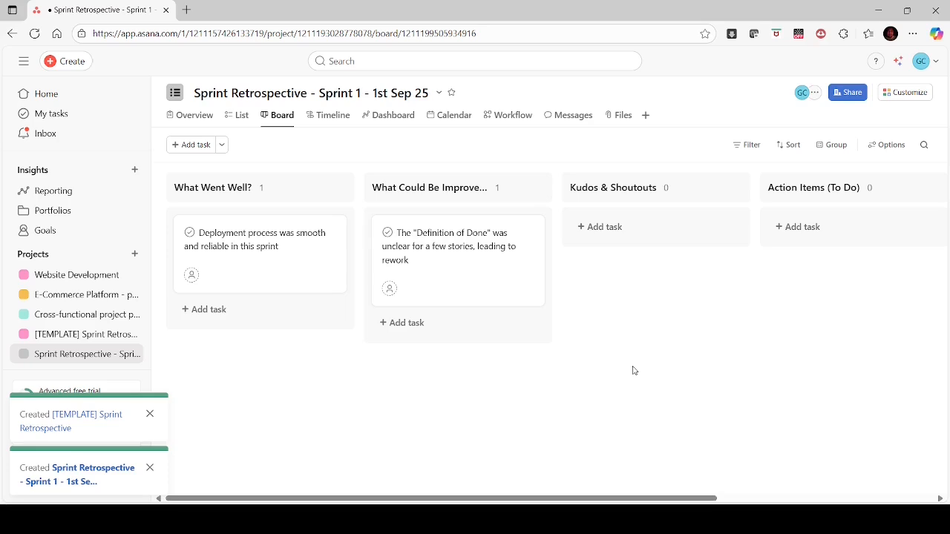
{"action": "left_click", "coordinate": [603, 227]}
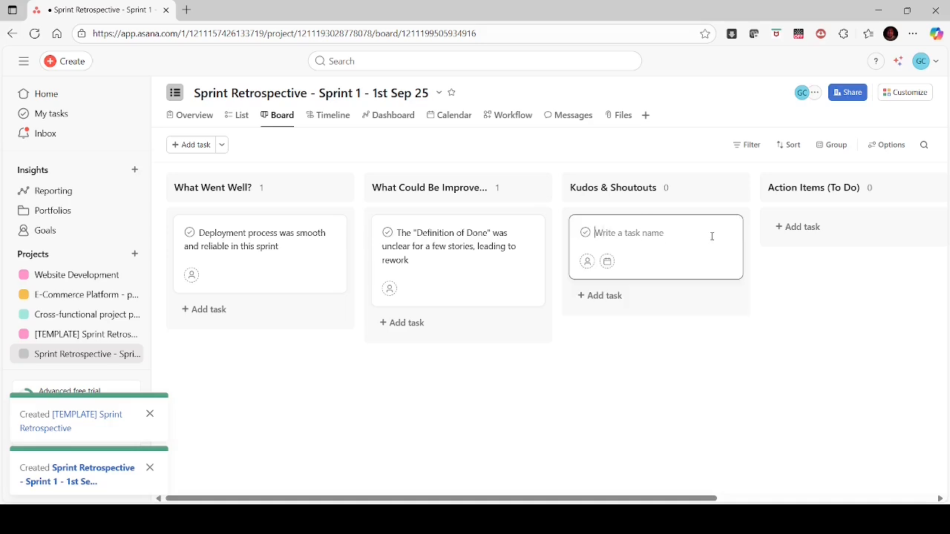
{"action": "left_click", "coordinate": [737, 244]}
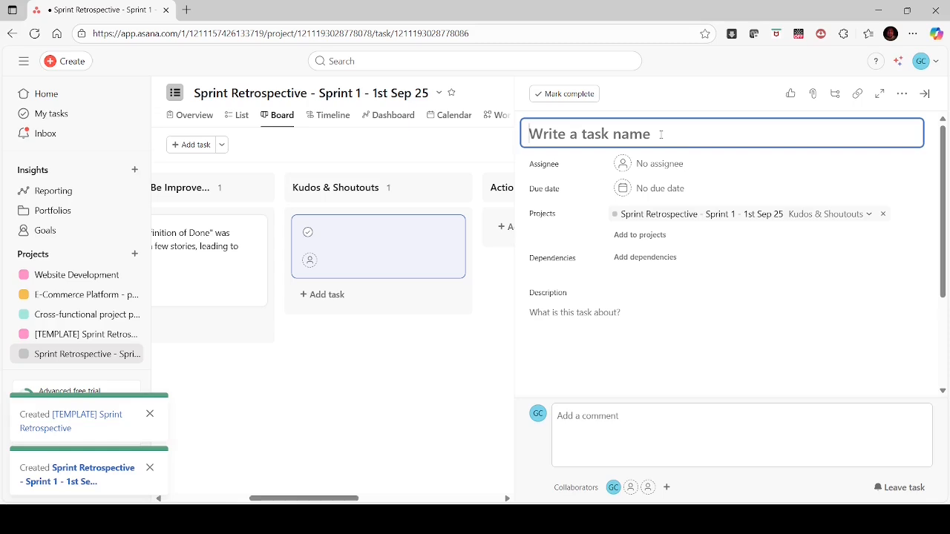
{"action": "type", "text": "Thanks "}
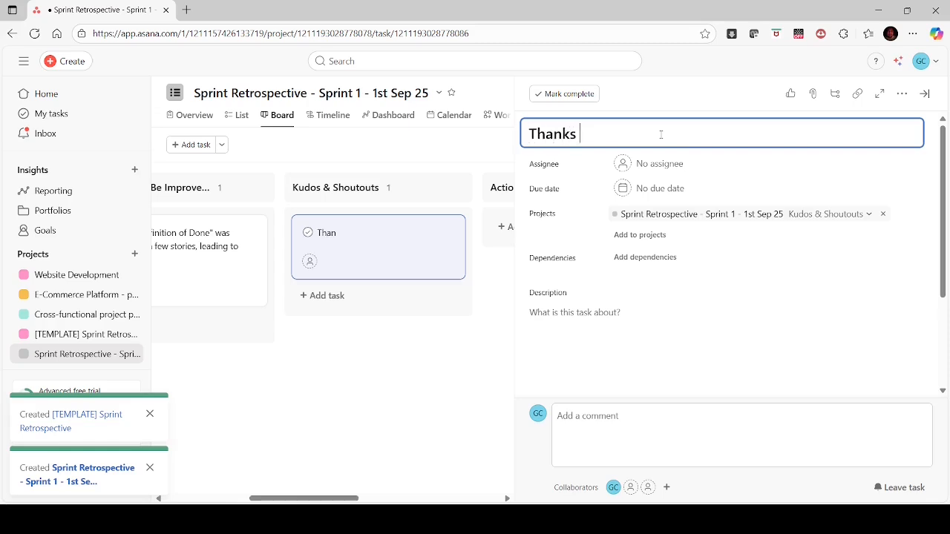
{"action": "type", "text": "@Prakash "}
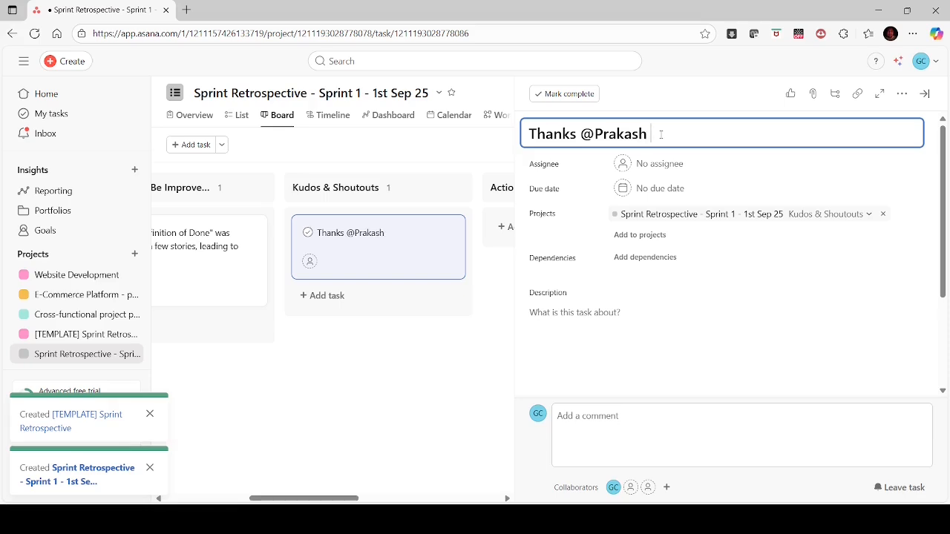
{"action": "type", "text": "for helpin"}
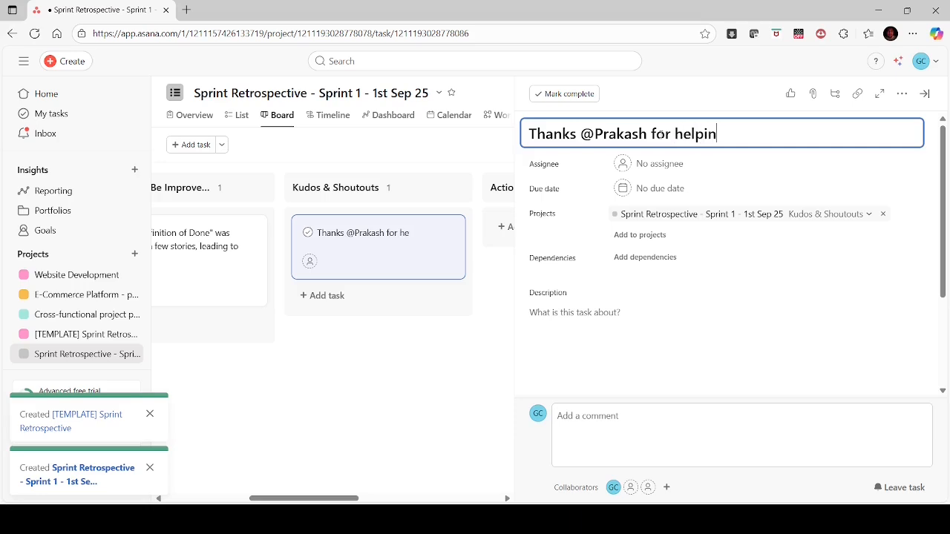
{"action": "type", "text": "g the deb"}
{"action": "type", "text": "ug "}
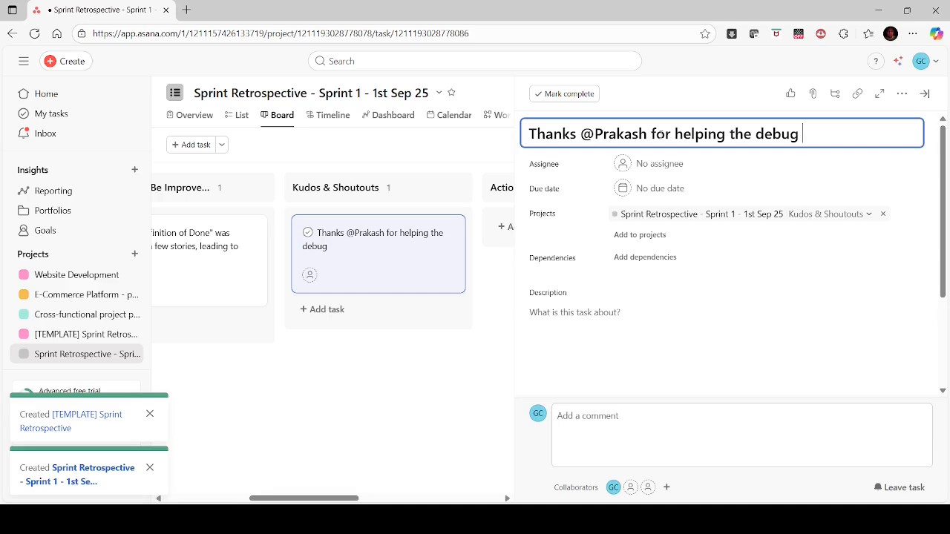
{"action": "type", "text": "that"}
{"action": "key", "text": "BackSpace"}
{"action": "type", "text": "nas"}
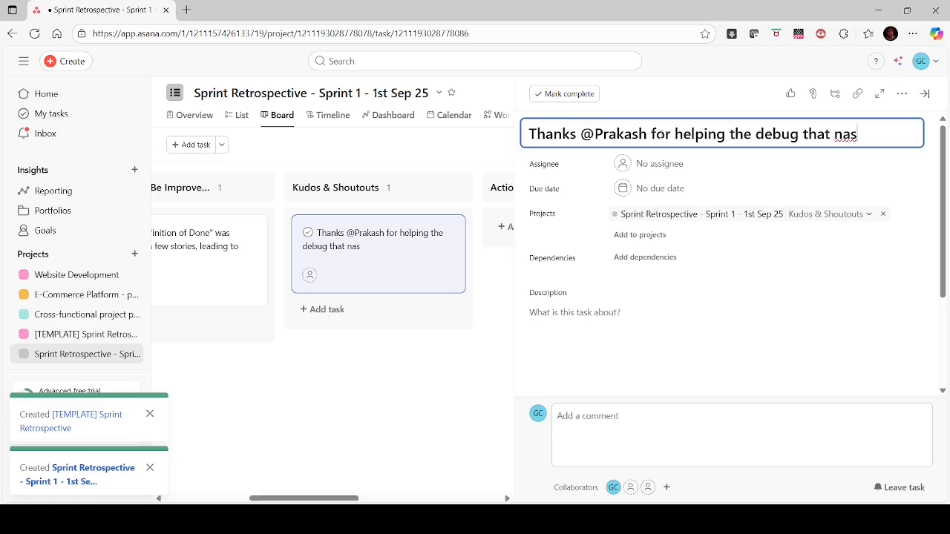
{"action": "type", "text": "ty API"}
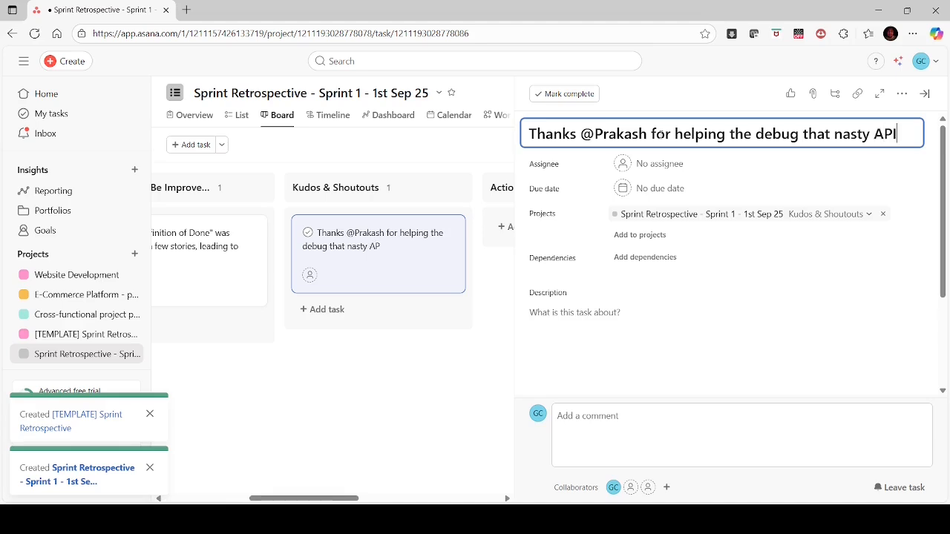
{"action": "type", "text": "!"}
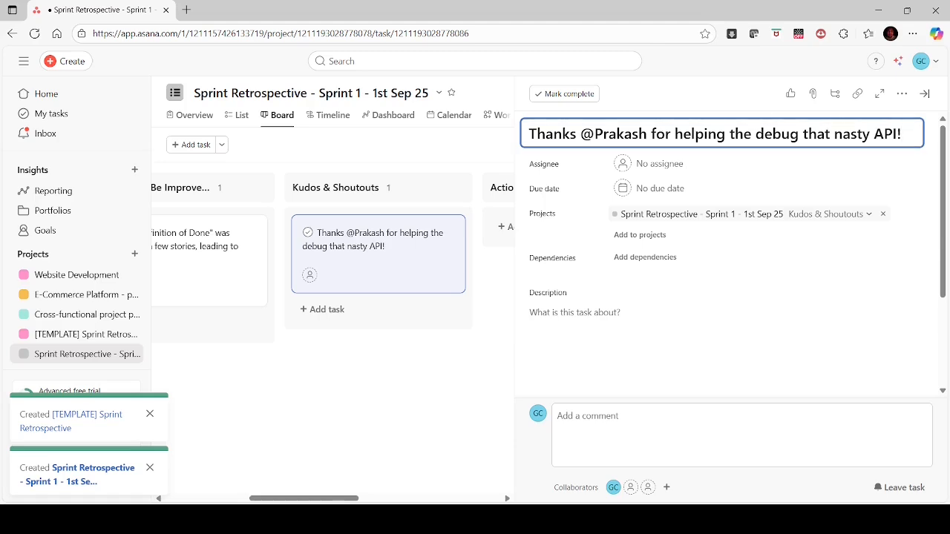
{"action": "left_click", "coordinate": [412, 400]}
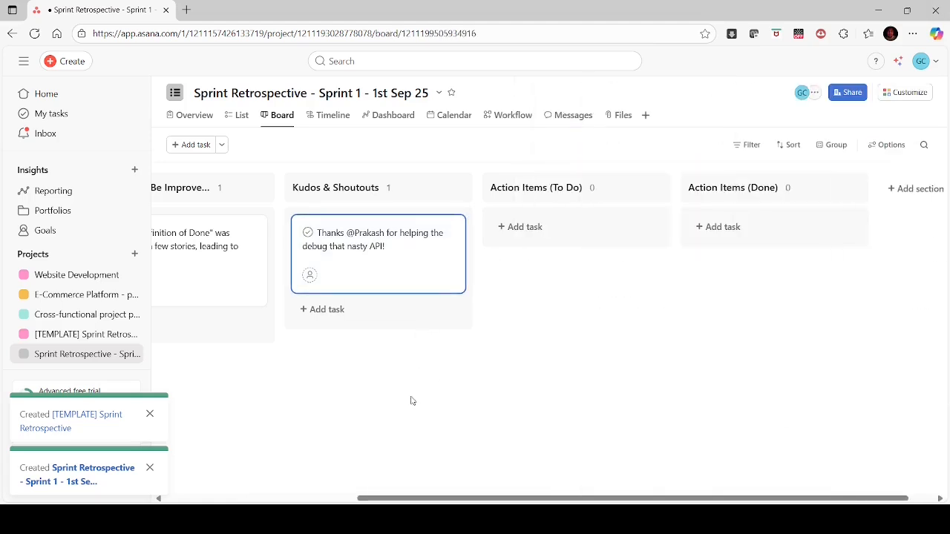
- Like the deployment process task under "What Went Well?" and the "Definition of Done" task in the improvement section
{"action": "left_click_drag", "start_coordinate": [592, 499], "coordinate": [400, 499]}
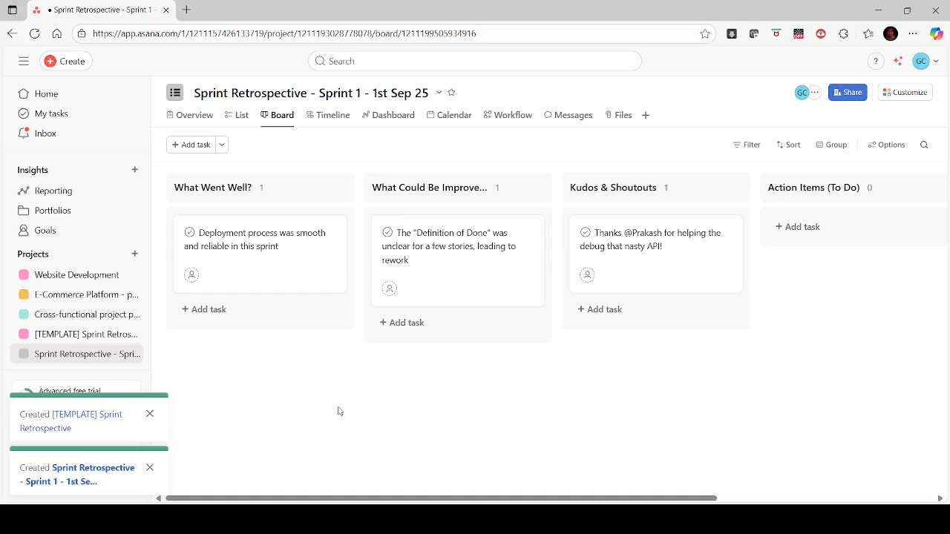
{"action": "key", "text": "alt+Tab"}
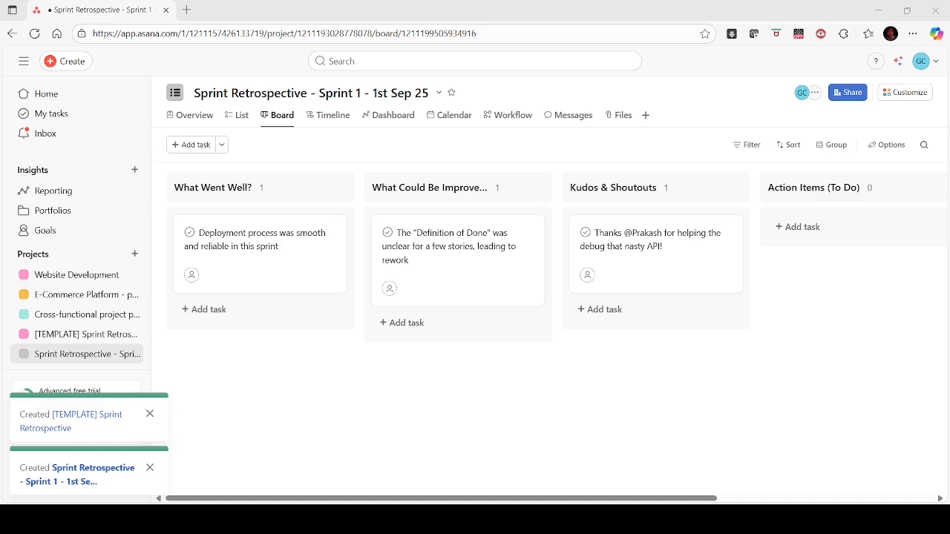
{"action": "left_click", "coordinate": [339, 411]}
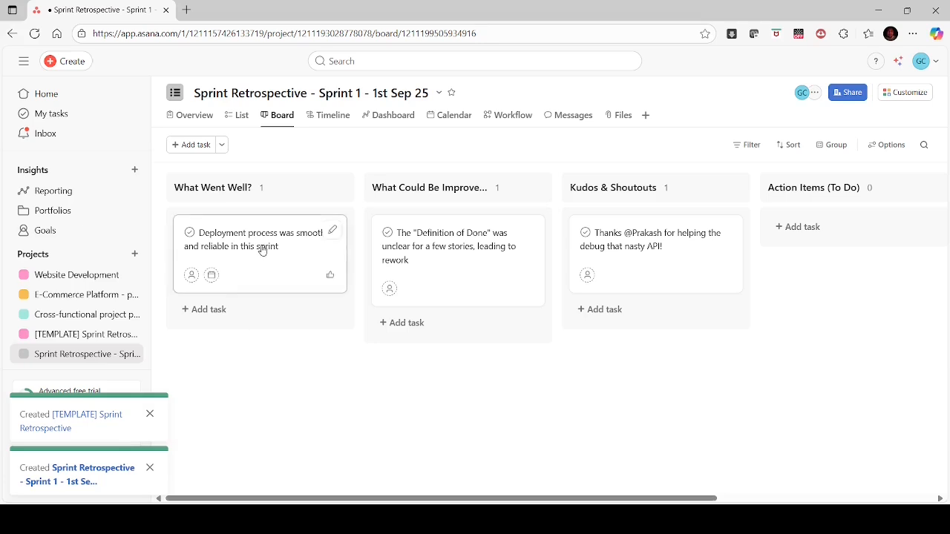
{"action": "left_click", "coordinate": [332, 278]}
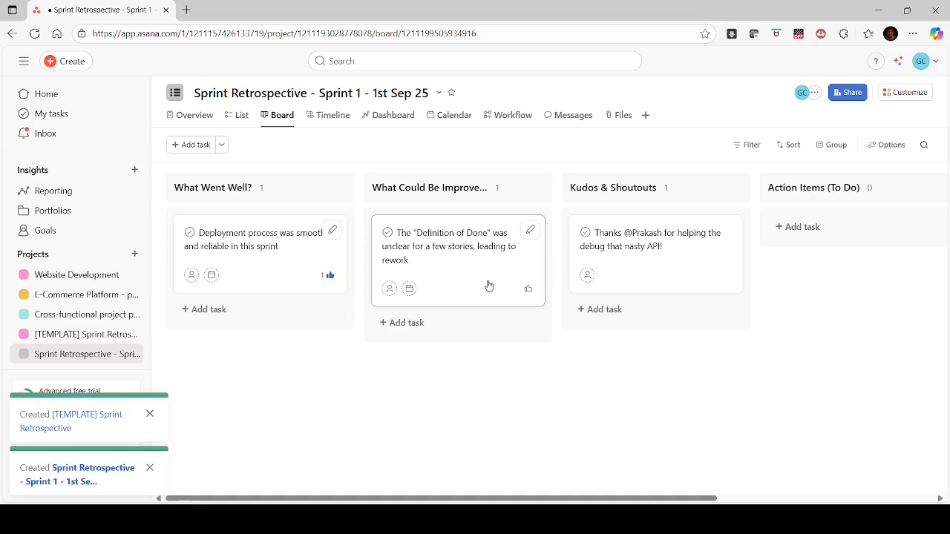
{"action": "left_click", "coordinate": [527, 290]}
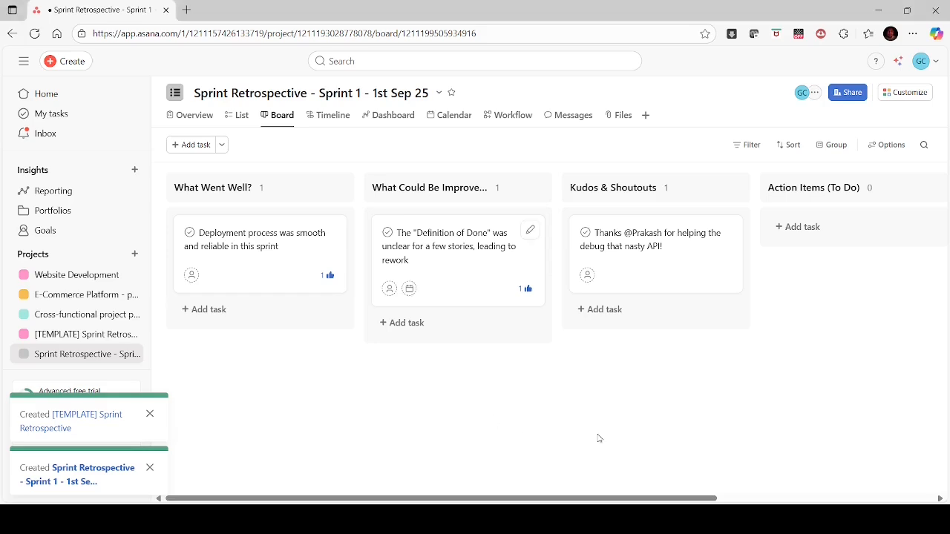
- Add a task under "Action Items (To Do)" named "Need to validate and finalize DoD during backlog grooming session"
{"action": "left_click_drag", "start_coordinate": [677, 496], "coordinate": [812, 490]}
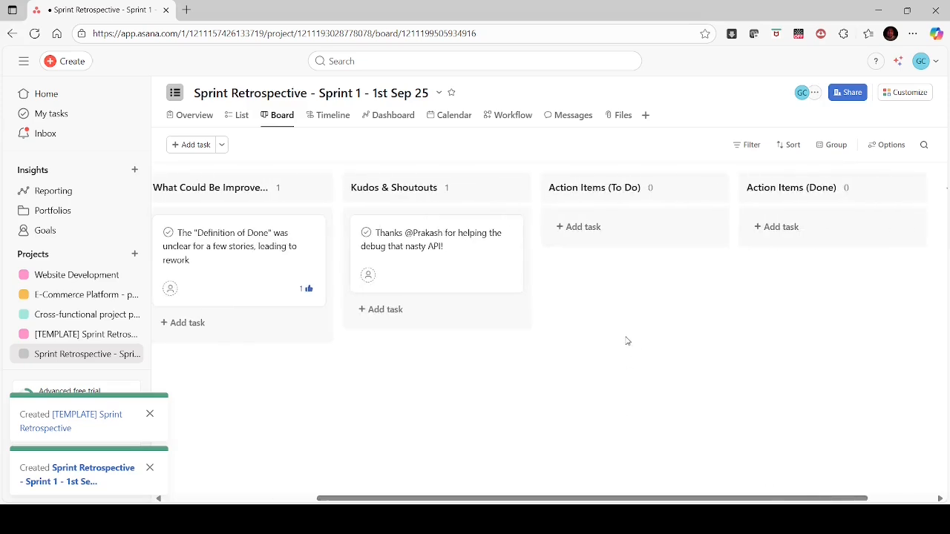
{"action": "left_click", "coordinate": [637, 228]}
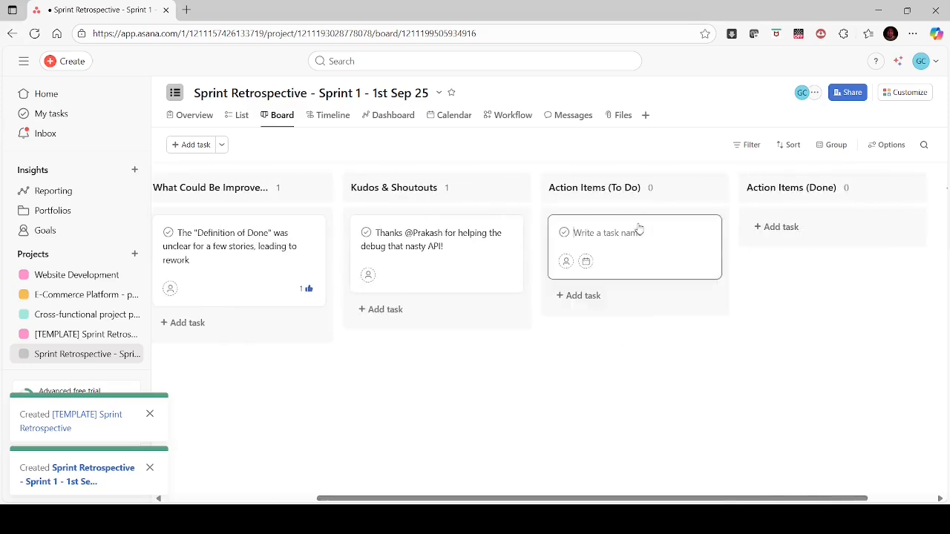
{"action": "left_click", "coordinate": [682, 224]}
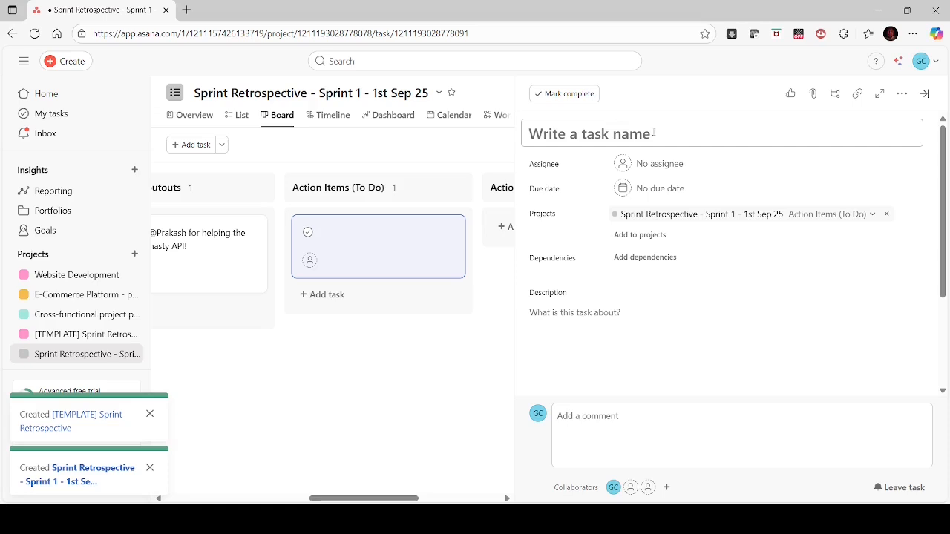
{"action": "left_click", "coordinate": [654, 133]}
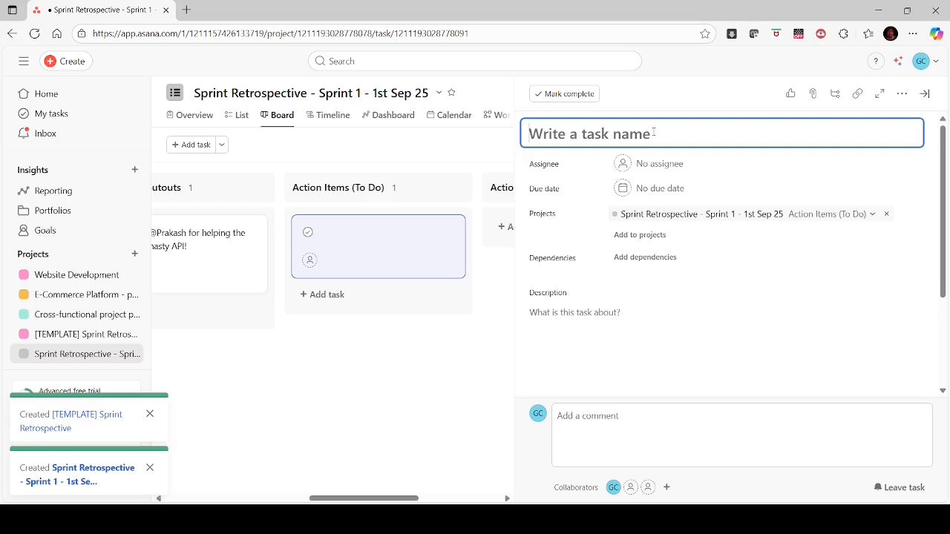
{"action": "type", "text": "Need"}
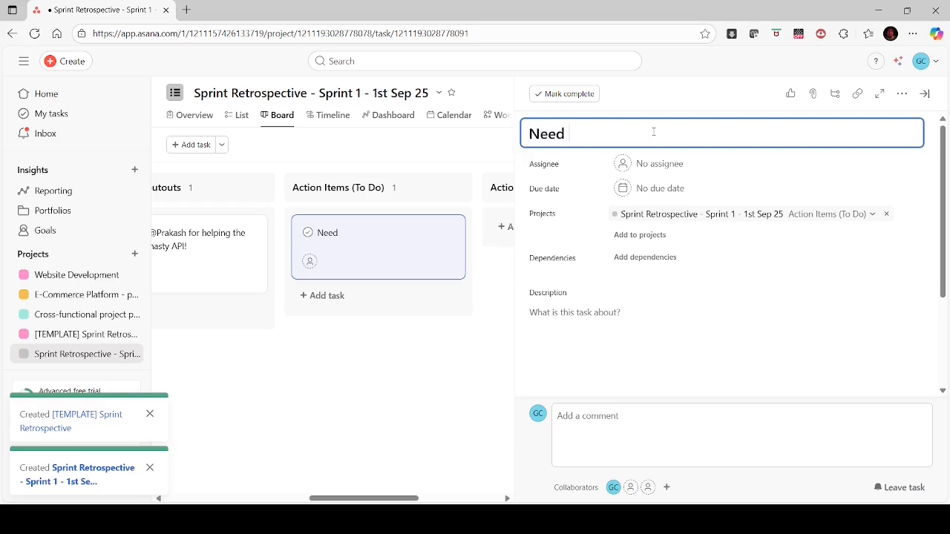
{"action": "type", "text": " to do all"}
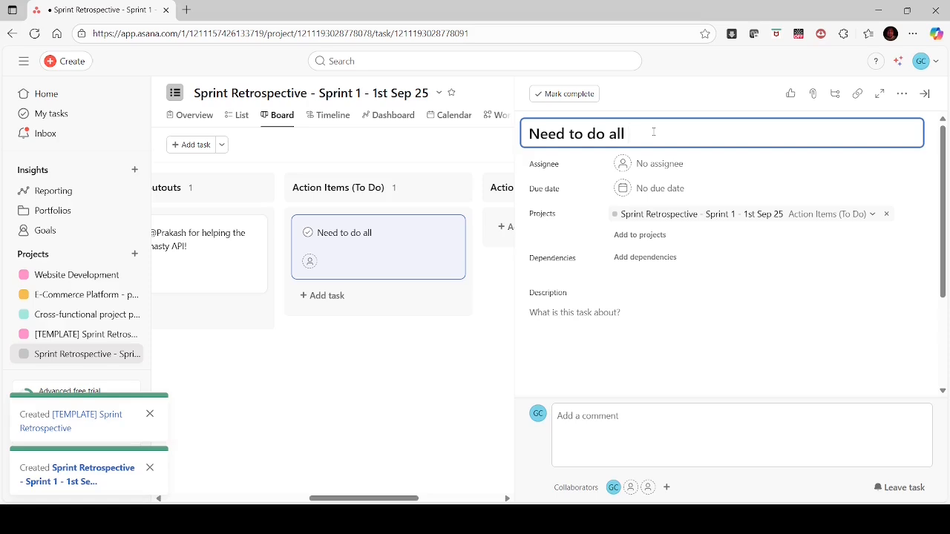
{"action": "key", "text": "BackSpace"}
{"action": "key", "text": "BackSpace"}
{"action": "key", "text": "BackSpace"}
{"action": "key", "text": "BackSpace"}
{"action": "key", "text": "BackSpace"}
{"action": "key", "text": "BackSpace"}
{"action": "key", "text": "BackSpace"}
{"action": "type", "text": "fina"}
{"action": "key", "text": "BackSpace"}
{"action": "key", "text": "BackSpace"}
{"action": "key", "text": "BackSpace"}
{"action": "key", "text": "BackSpace"}
{"action": "type", "text": "validate "}
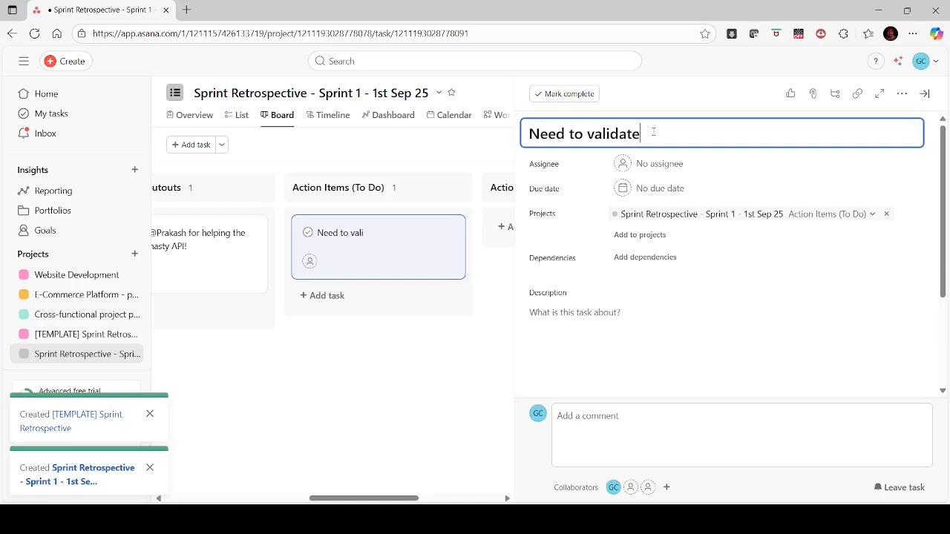
{"action": "type", "text": "and finalize"}
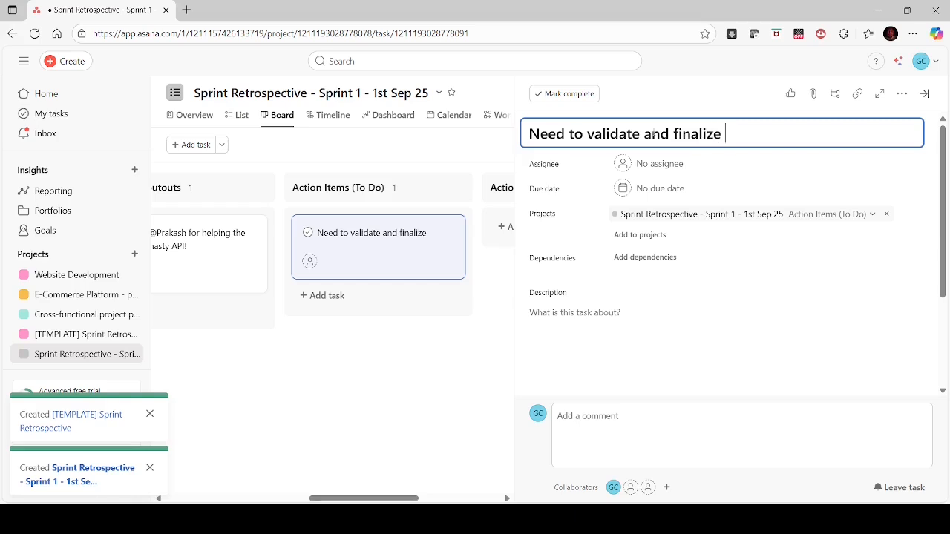
{"action": "type", "text": " DoD during"}
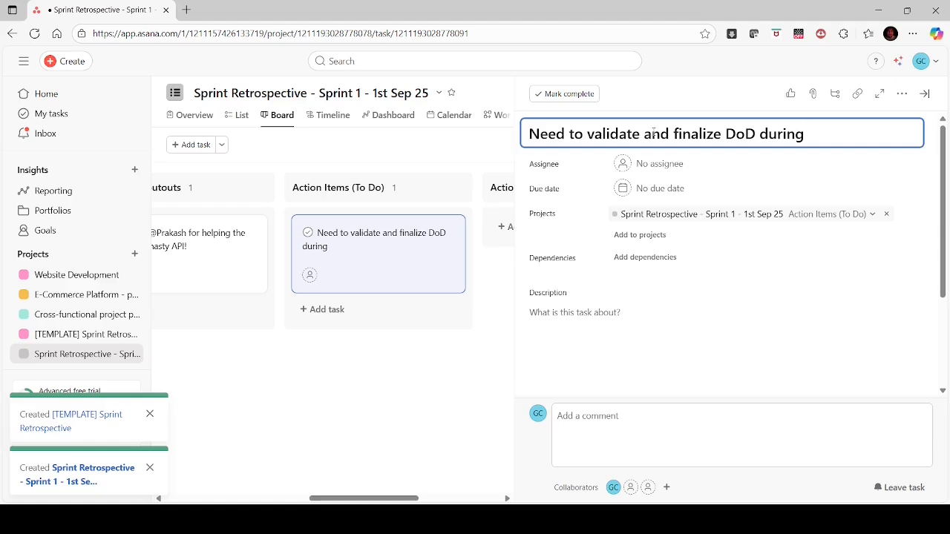
{"action": "type", "text": "back"}
{"action": "type", "text": "!"}
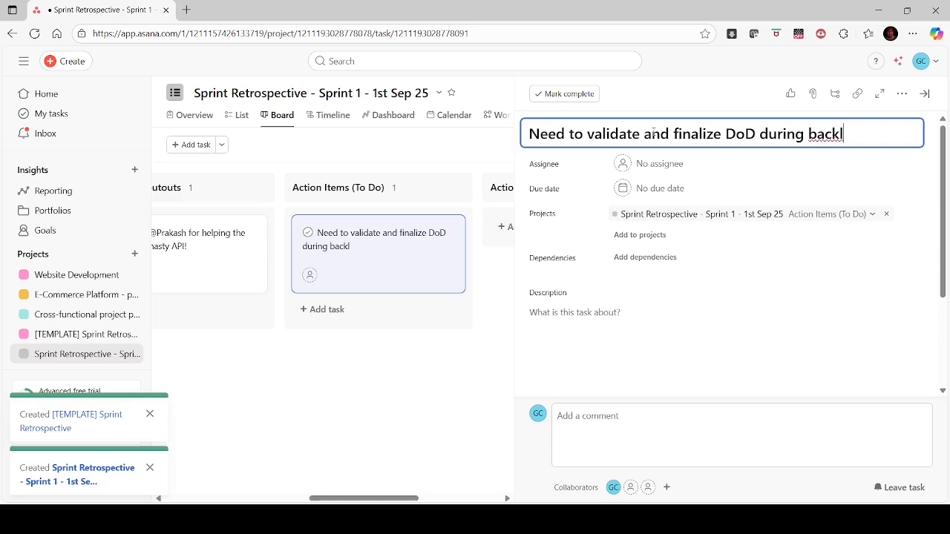
{"action": "key", "text": "BackSpace"}
{"action": "type", "text": "log groomin"}
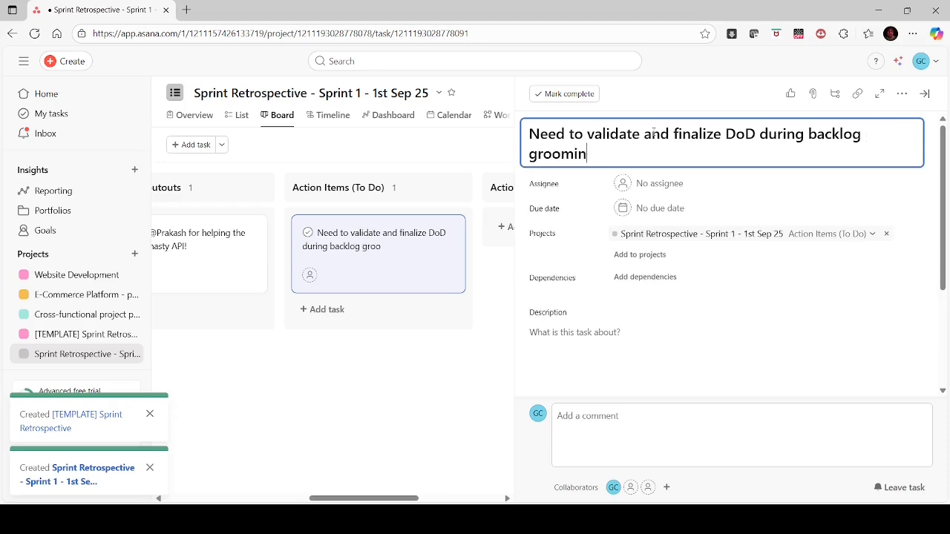
{"action": "type", "text": "g session"}
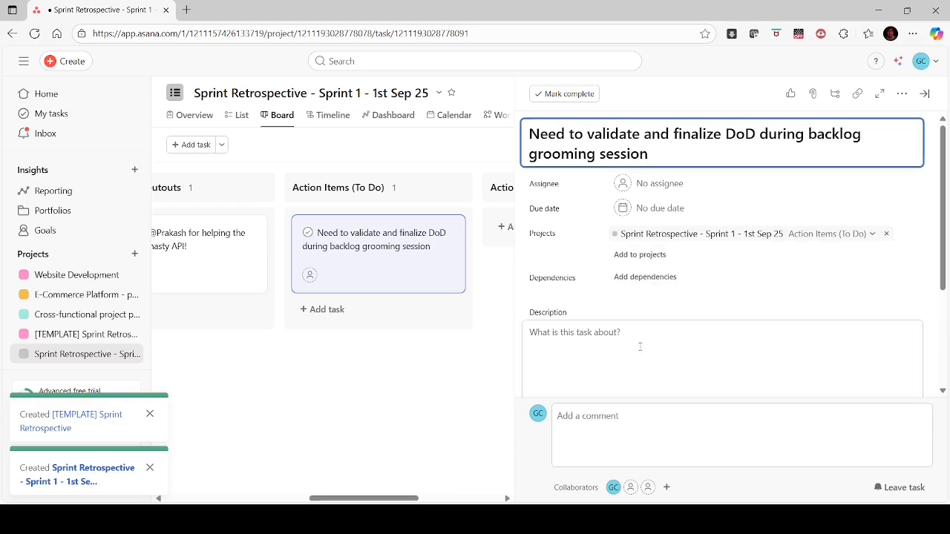
{"action": "left_click", "coordinate": [617, 420]}
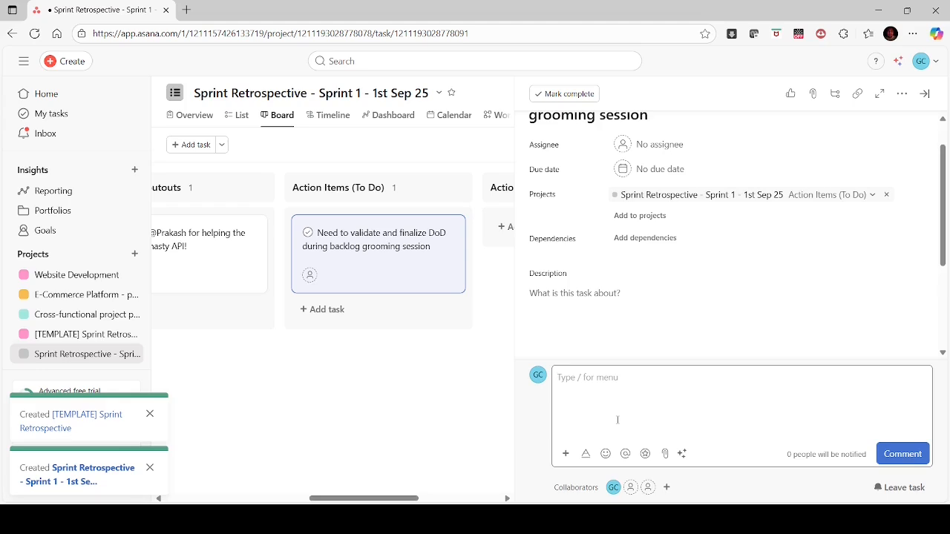
{"action": "left_click", "coordinate": [623, 295]}
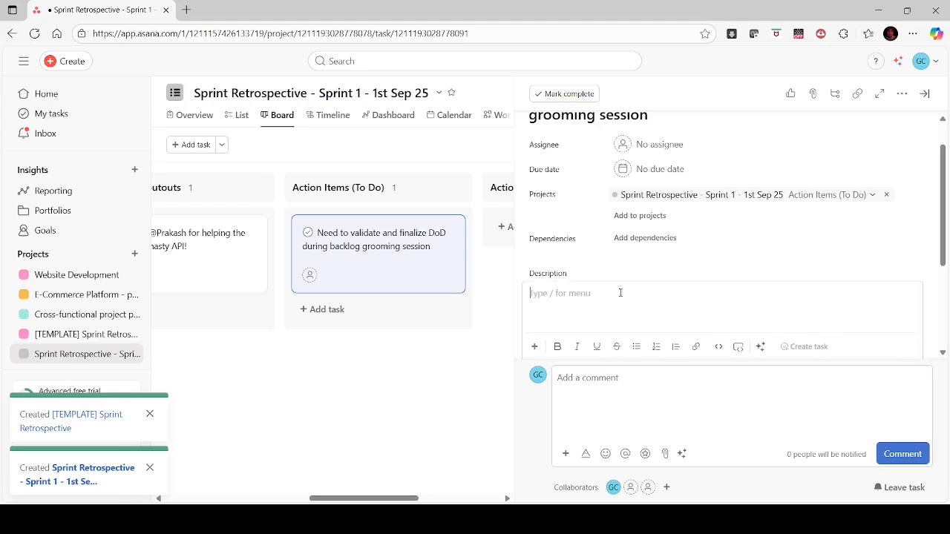
{"action": "mouse_move", "coordinate": [941, 233]}
{"action": "left_mouse_down"}
{"action": "mouse_move", "coordinate": [941, 208]}
{"action": "mouse_move", "coordinate": [941, 241]}
{"action": "left_mouse_up"}
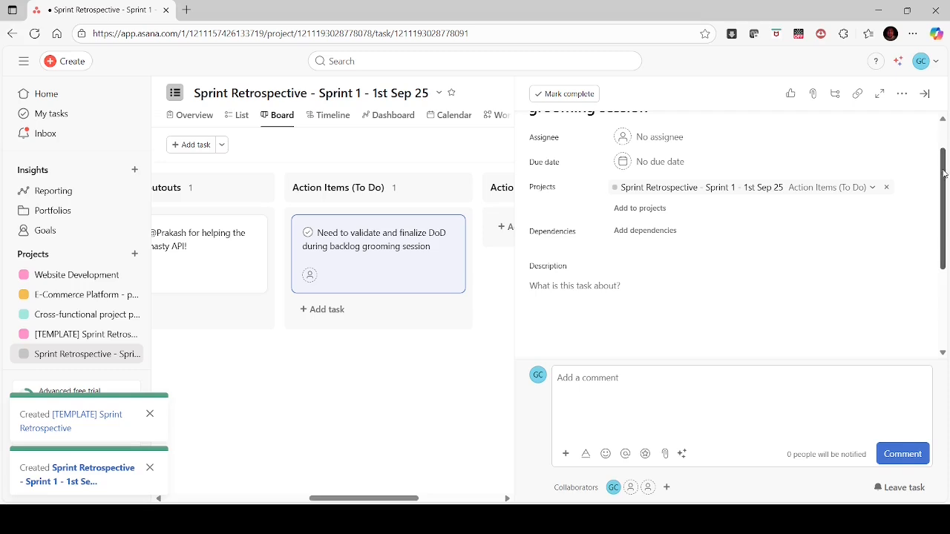
{"action": "left_click", "coordinate": [595, 288]}
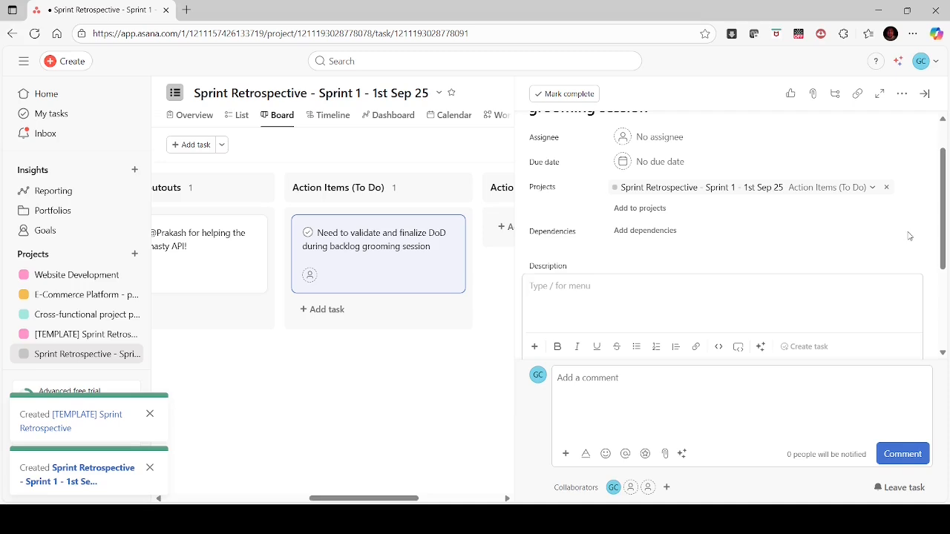
{"action": "left_click", "coordinate": [942, 246]}
{"action": "left_click_drag", "start_coordinate": [942, 247], "coordinate": [939, 191]}
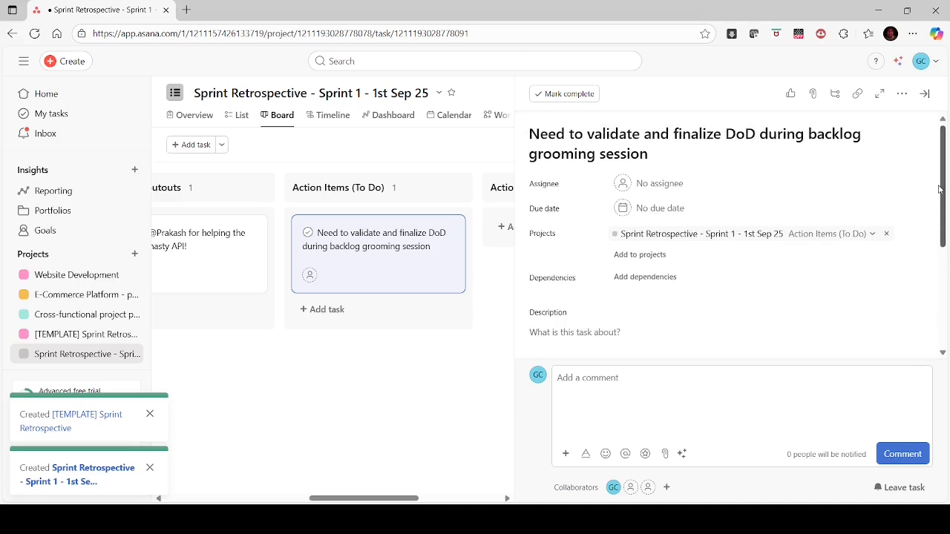
{"action": "left_click", "coordinate": [391, 420]}
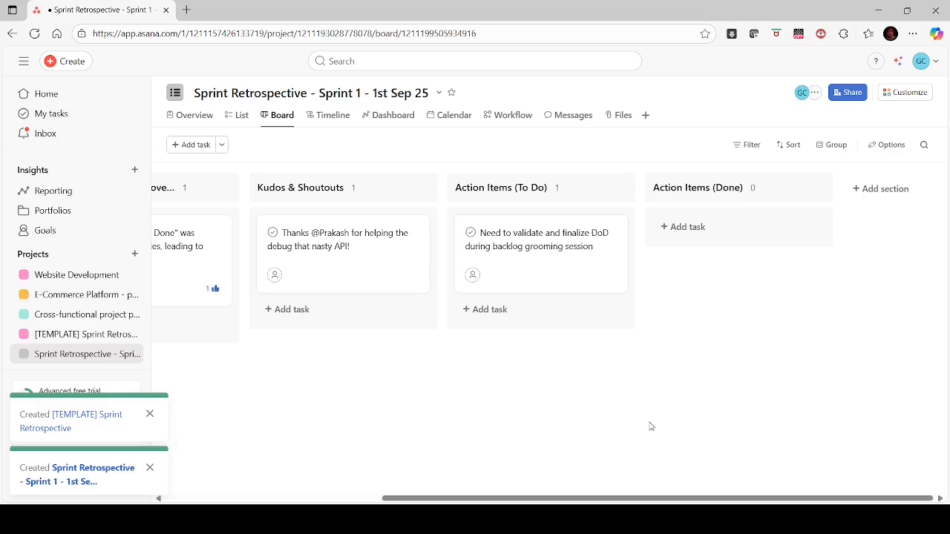
- Set the due date of the DoD action item to 5 September 2025 and close its details
{"action": "left_click", "coordinate": [561, 260]}
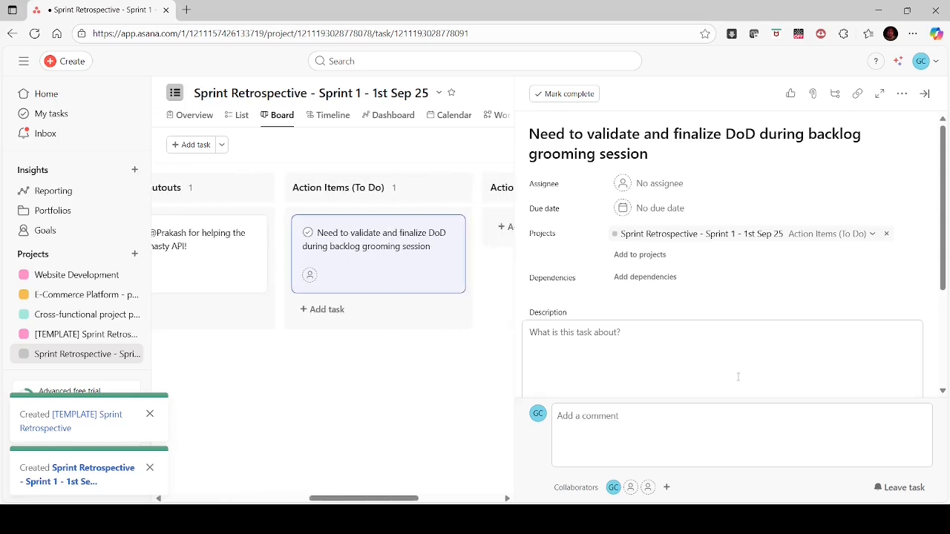
{"action": "left_click", "coordinate": [659, 209]}
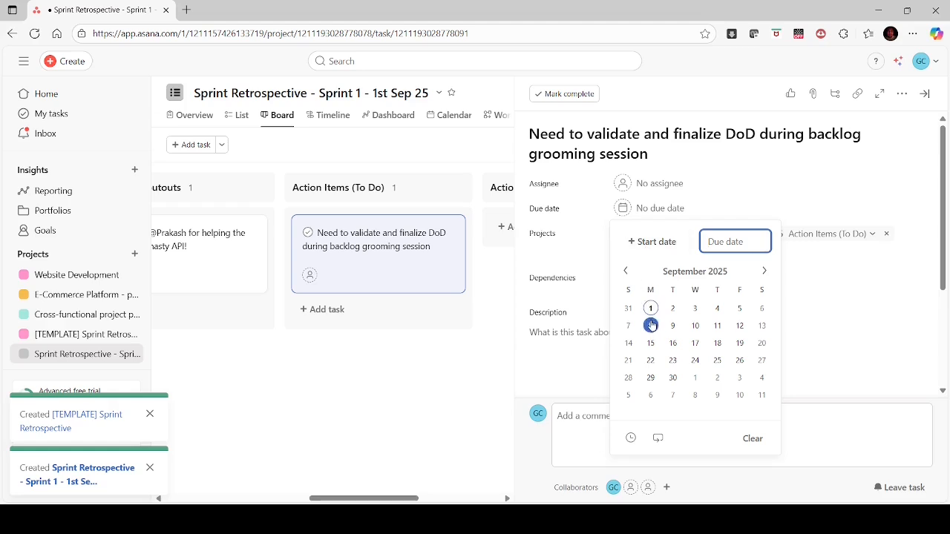
{"action": "left_click", "coordinate": [739, 310]}
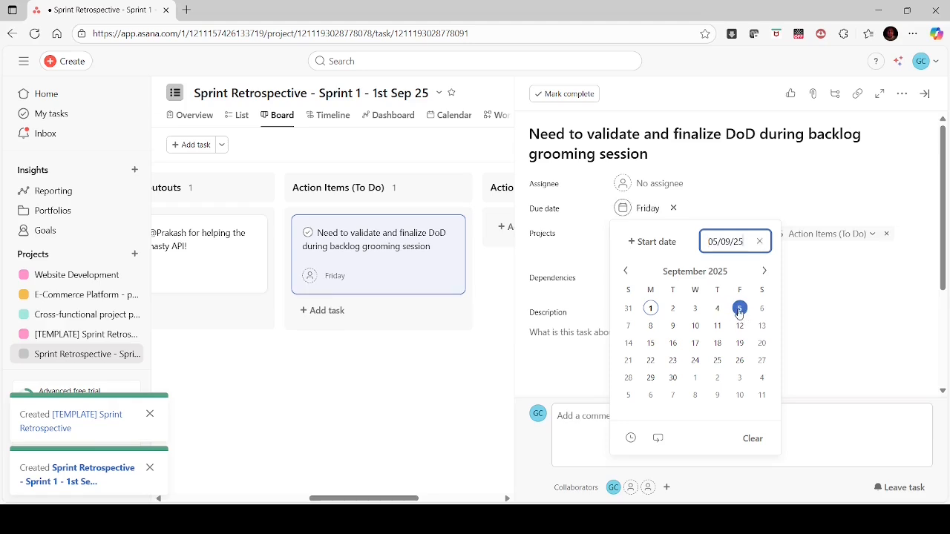
{"action": "left_click", "coordinate": [432, 378]}
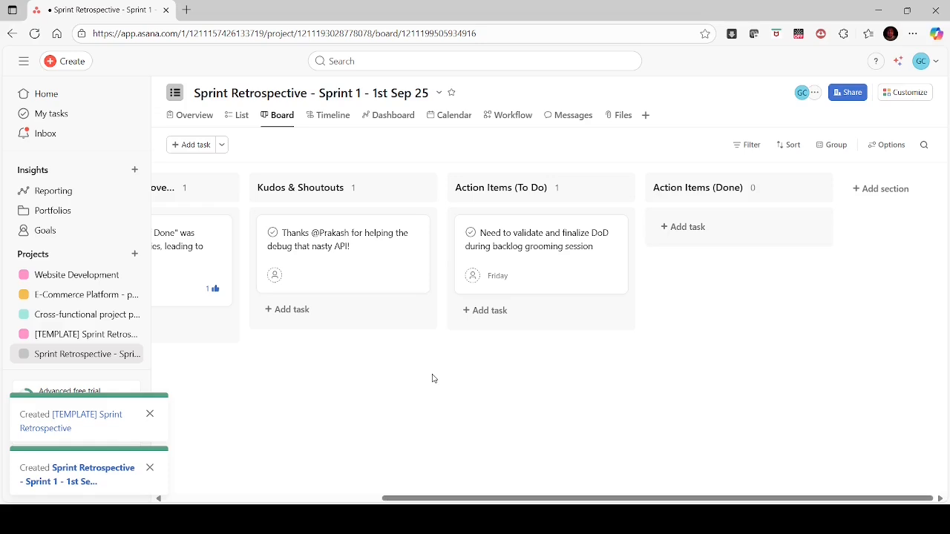
- Assign the DoD action item to the teammate whose account shows the initials "ta" and close its details
{"action": "left_click", "coordinate": [568, 282]}
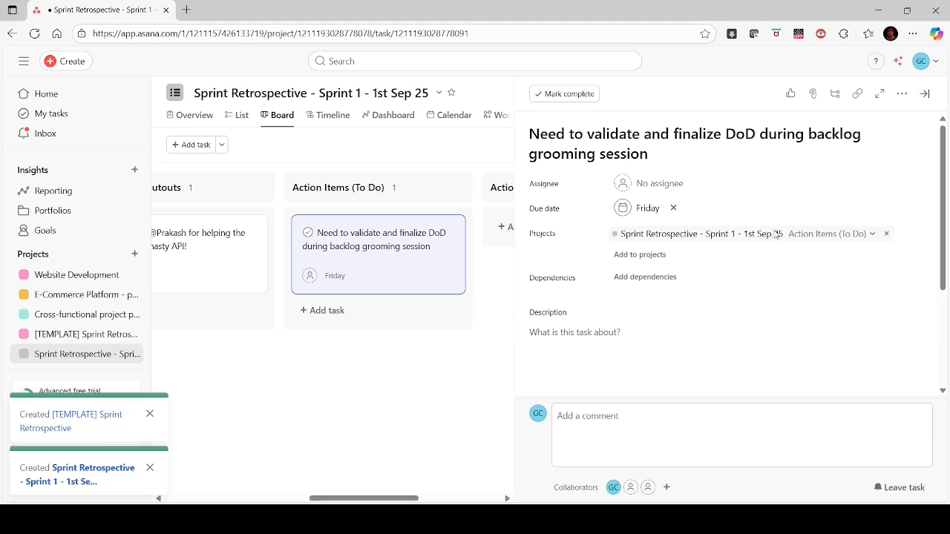
{"action": "left_click", "coordinate": [666, 182]}
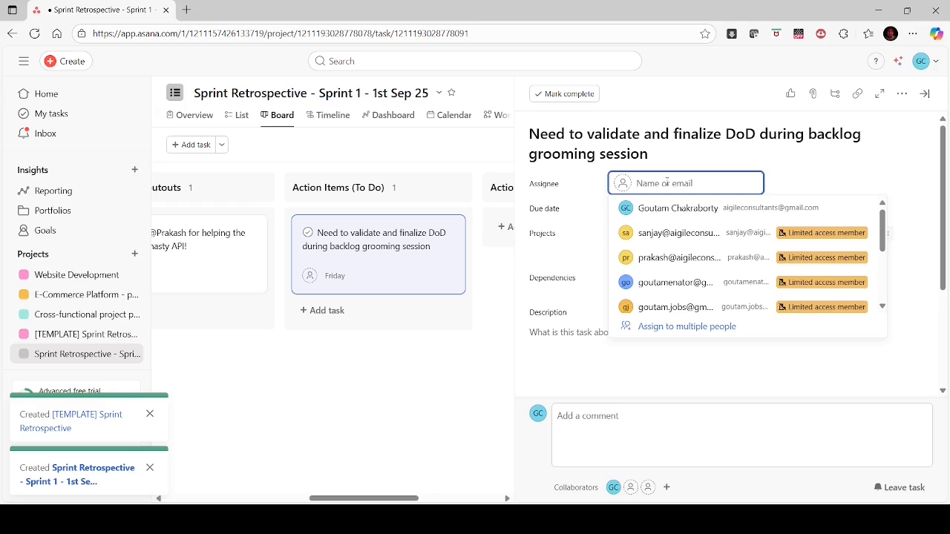
{"action": "left_click_drag", "start_coordinate": [883, 233], "coordinate": [887, 297]}
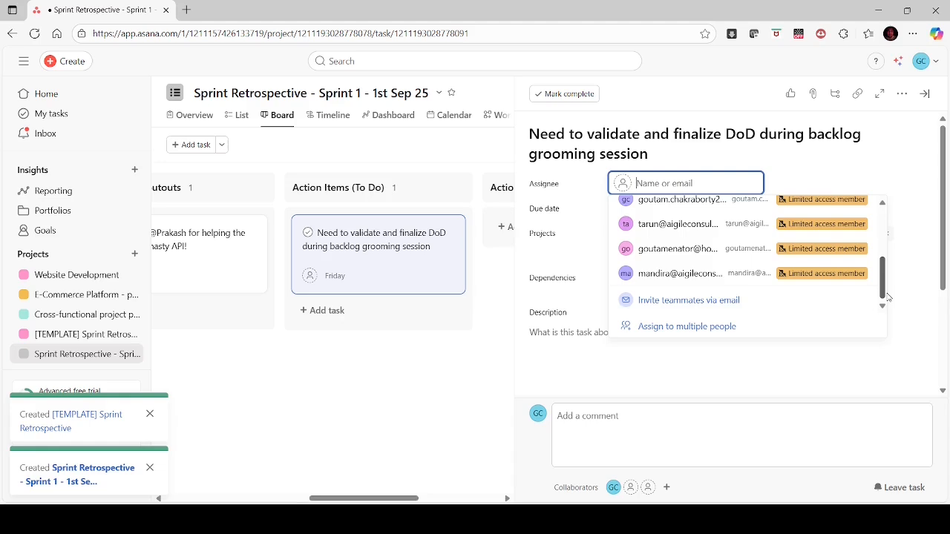
{"action": "left_click", "coordinate": [665, 224]}
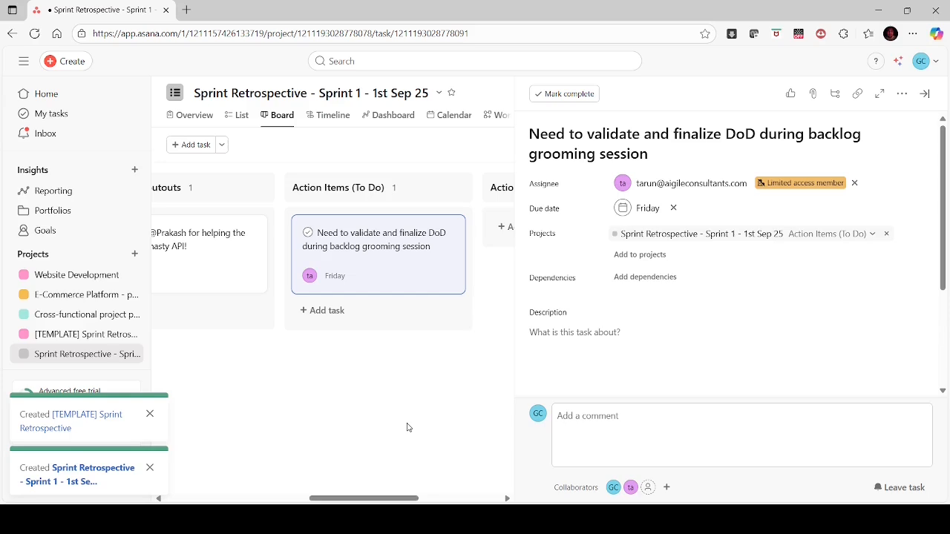
{"action": "left_click", "coordinate": [460, 402]}
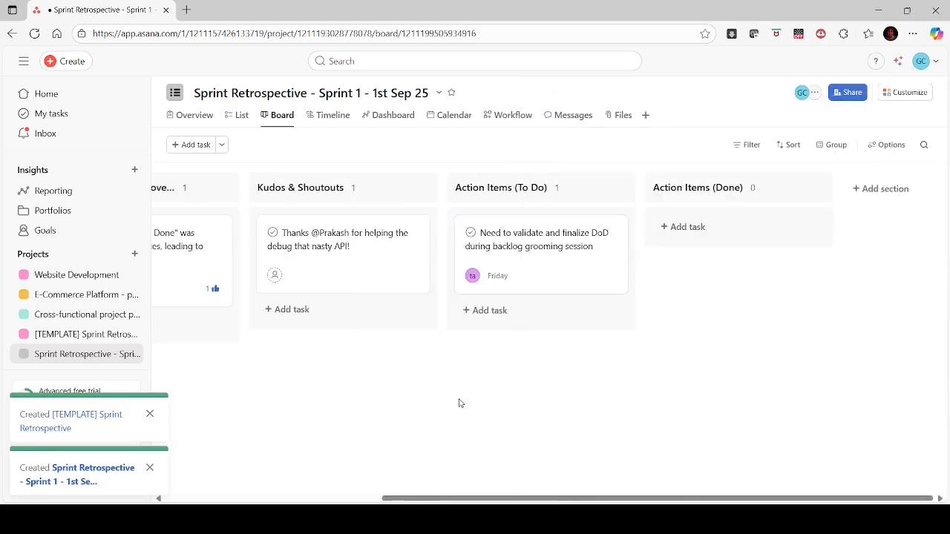